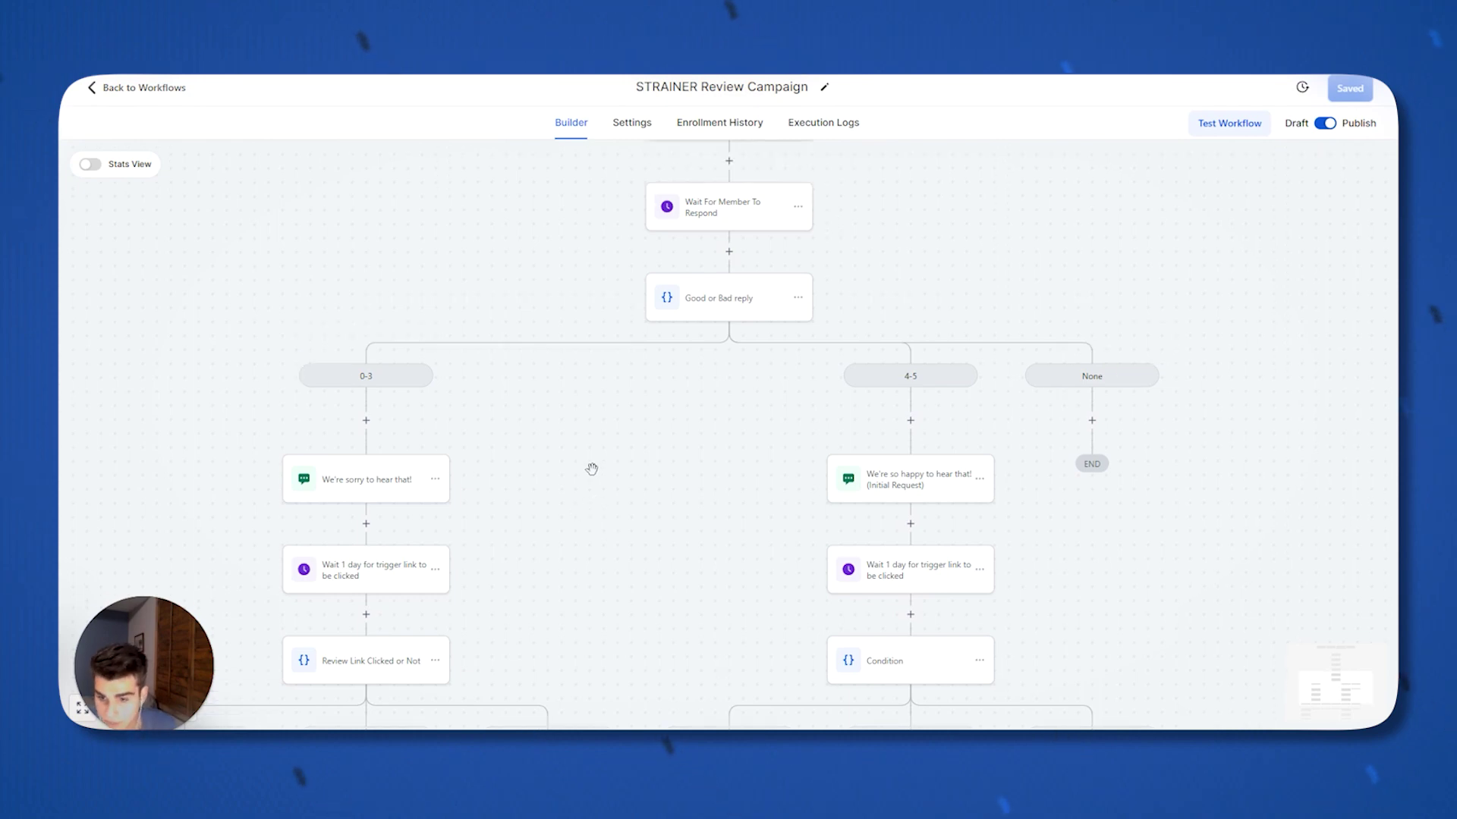
Examine the STRAINER Review Campaign's 0-3 branch, from the apology SMS through the review-link condition to the Thanks for Feedback message.
click(375, 464)
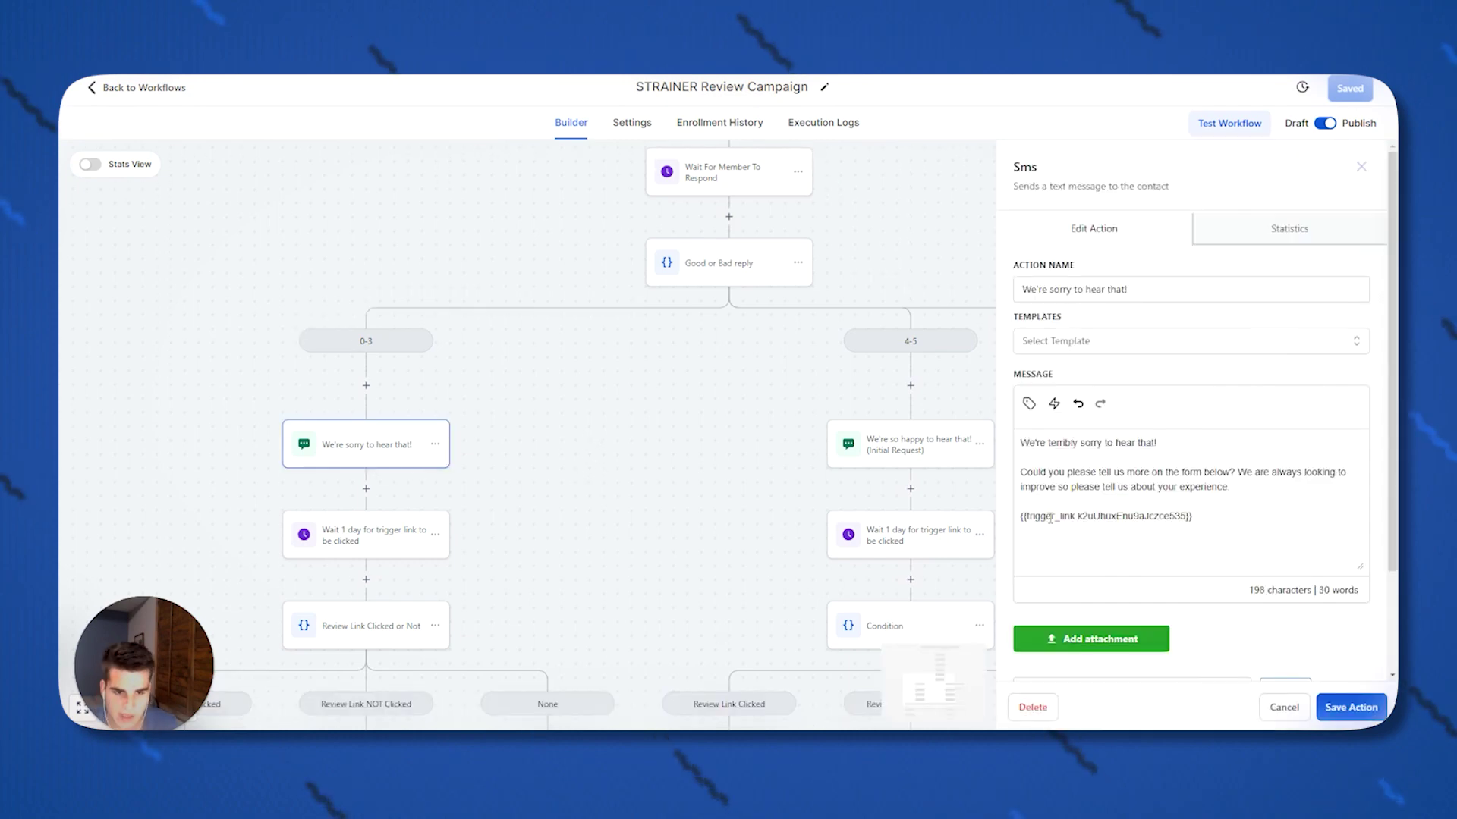
click(574, 491)
scroll(525, 522, down, 2)
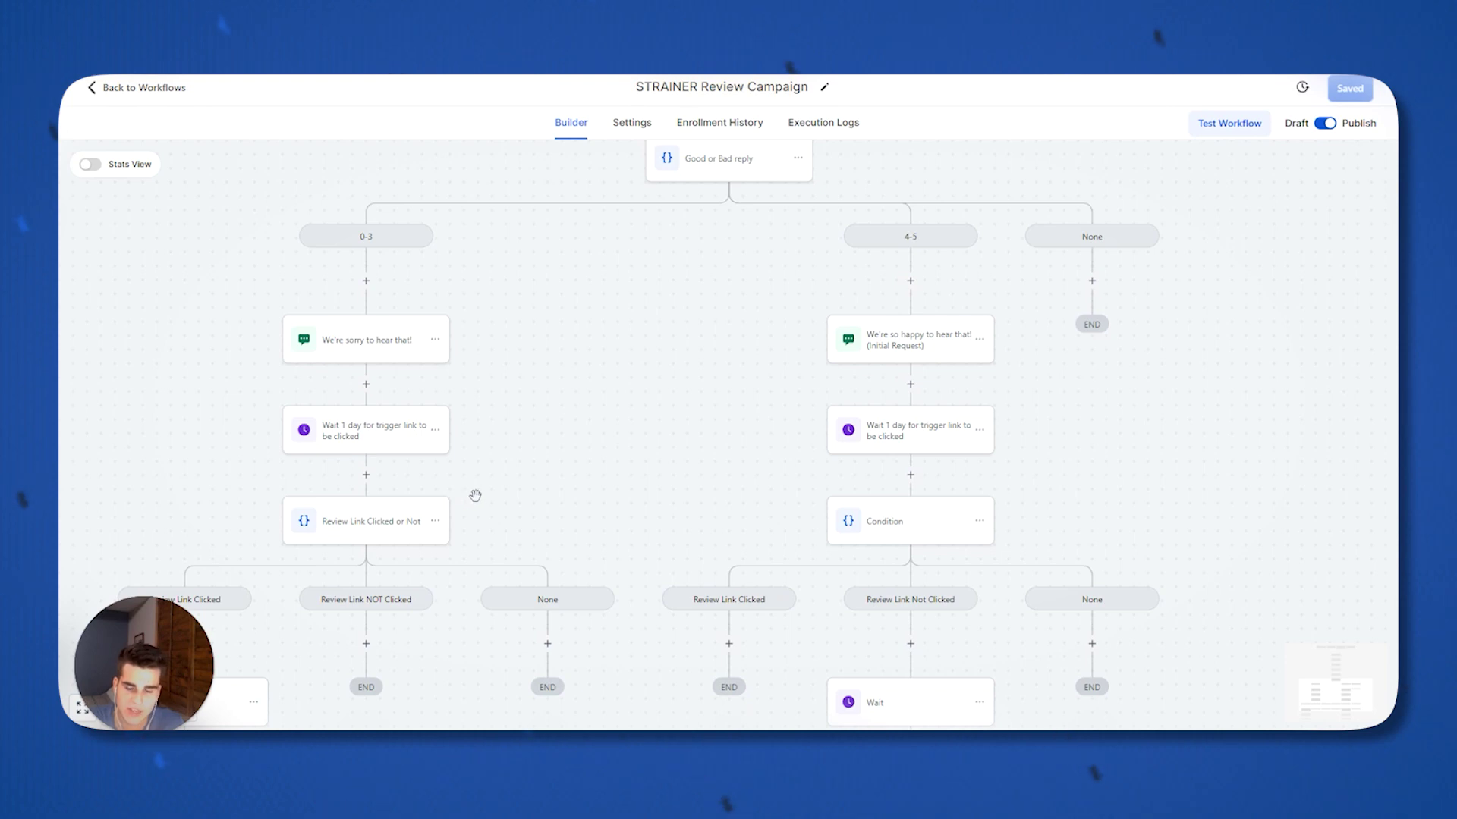
scroll(485, 483, down, 2)
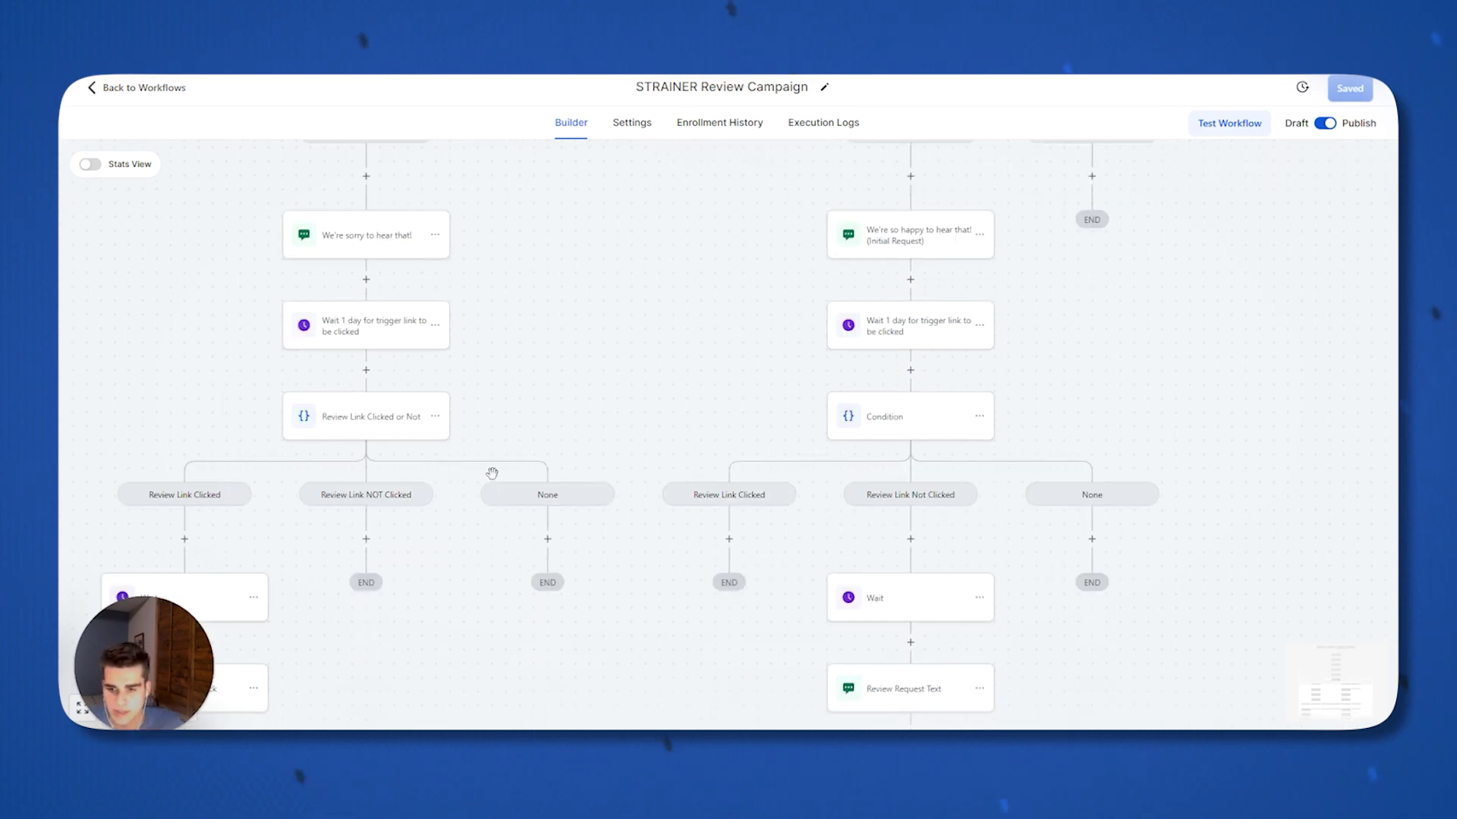
scroll(514, 470, up, 1)
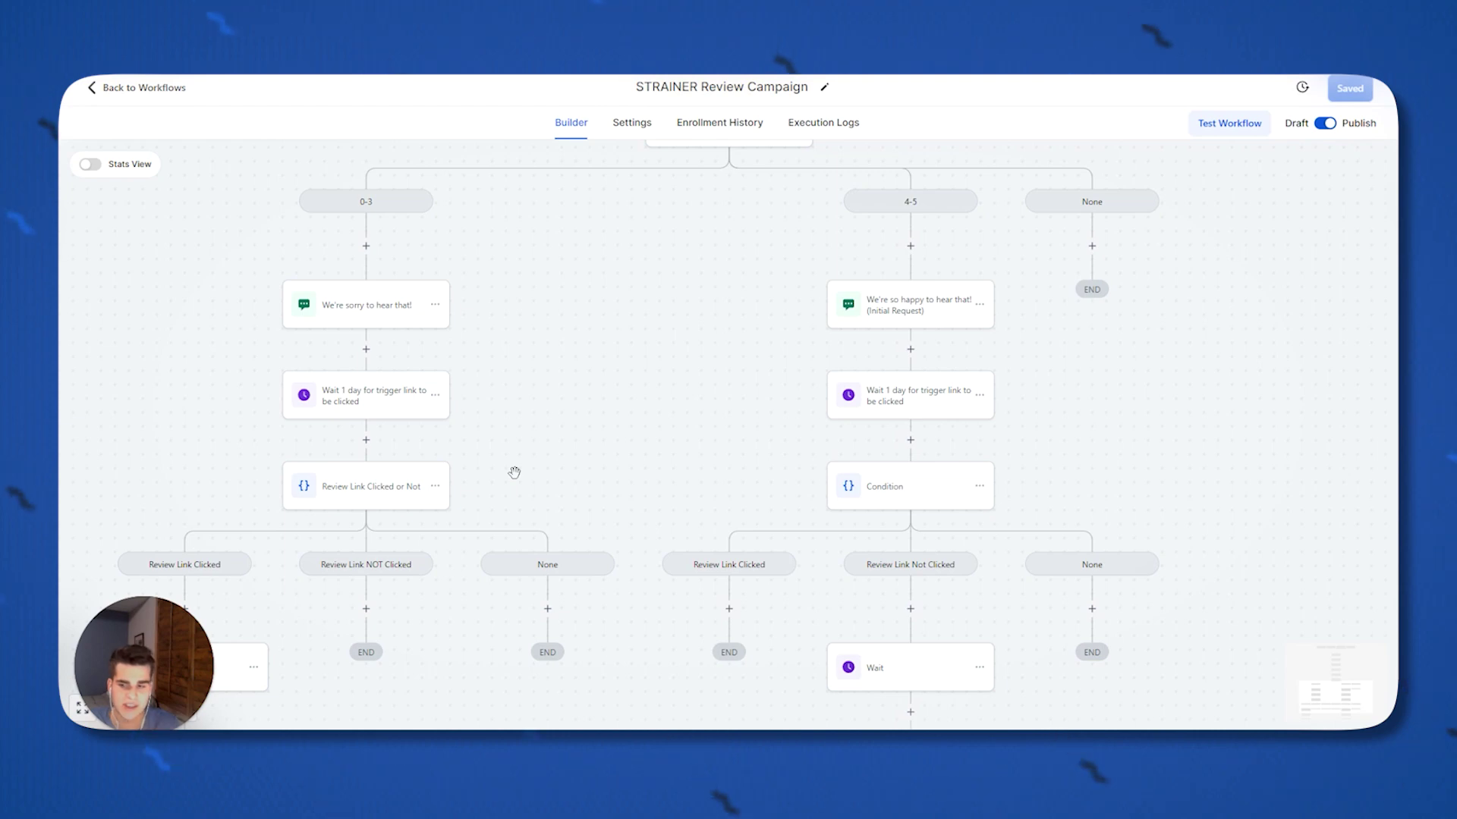
scroll(515, 473, down, 3)
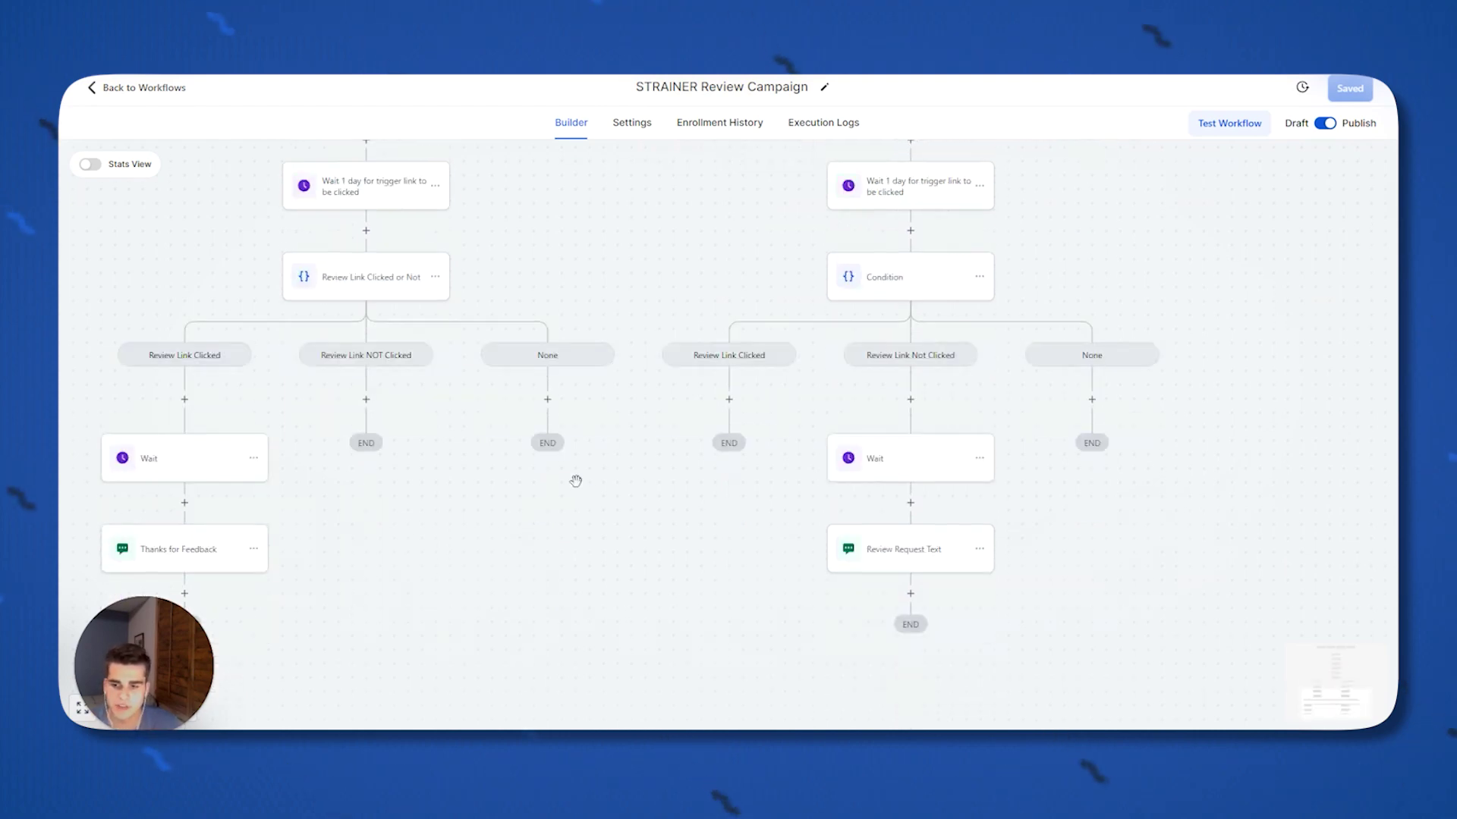
scroll(562, 479, down, 1)
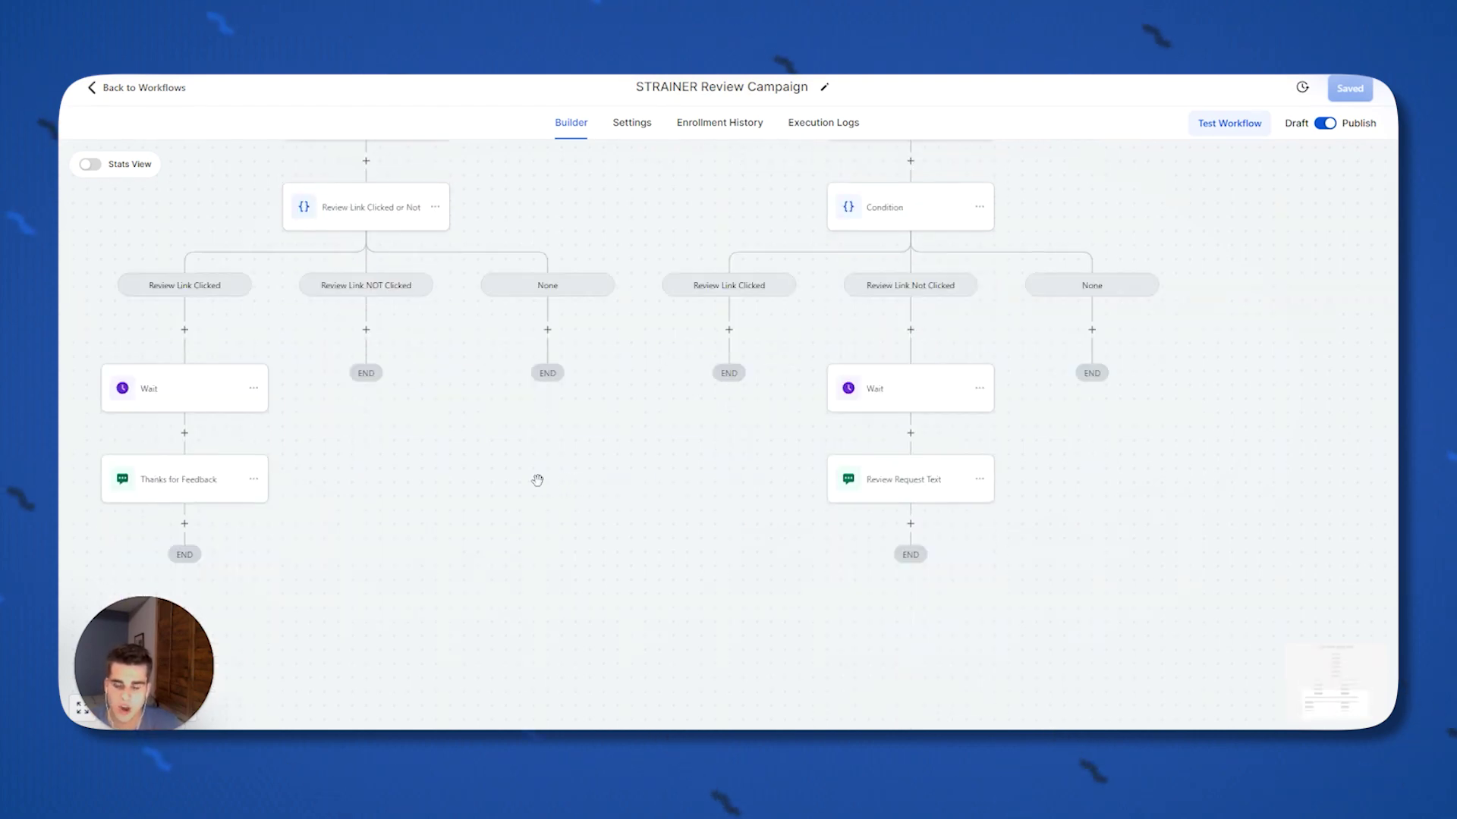
click(219, 479)
click(407, 489)
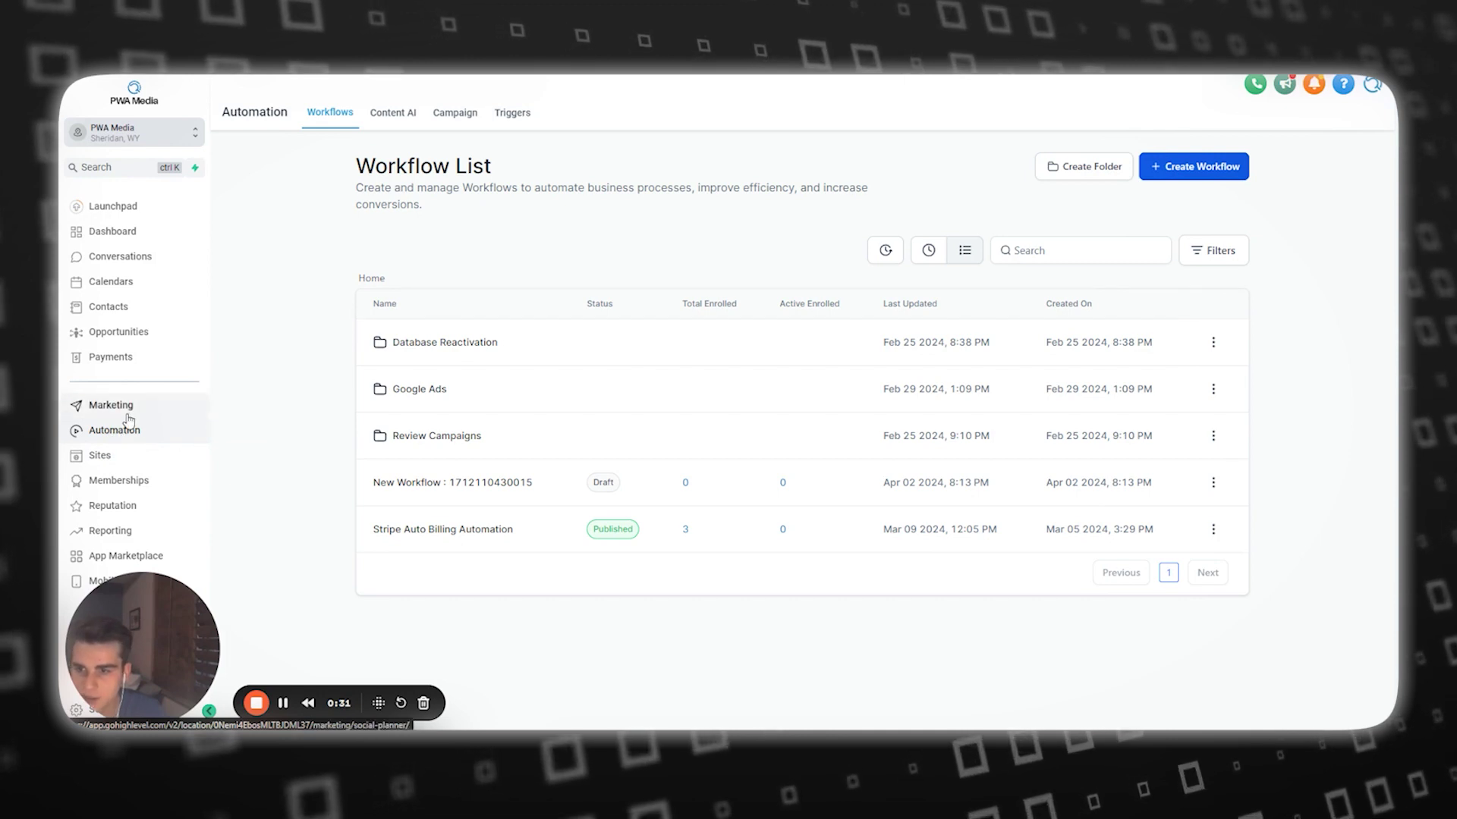
Open the "How'd We Do?" survey in the survey builder under Sites.
click(106, 457)
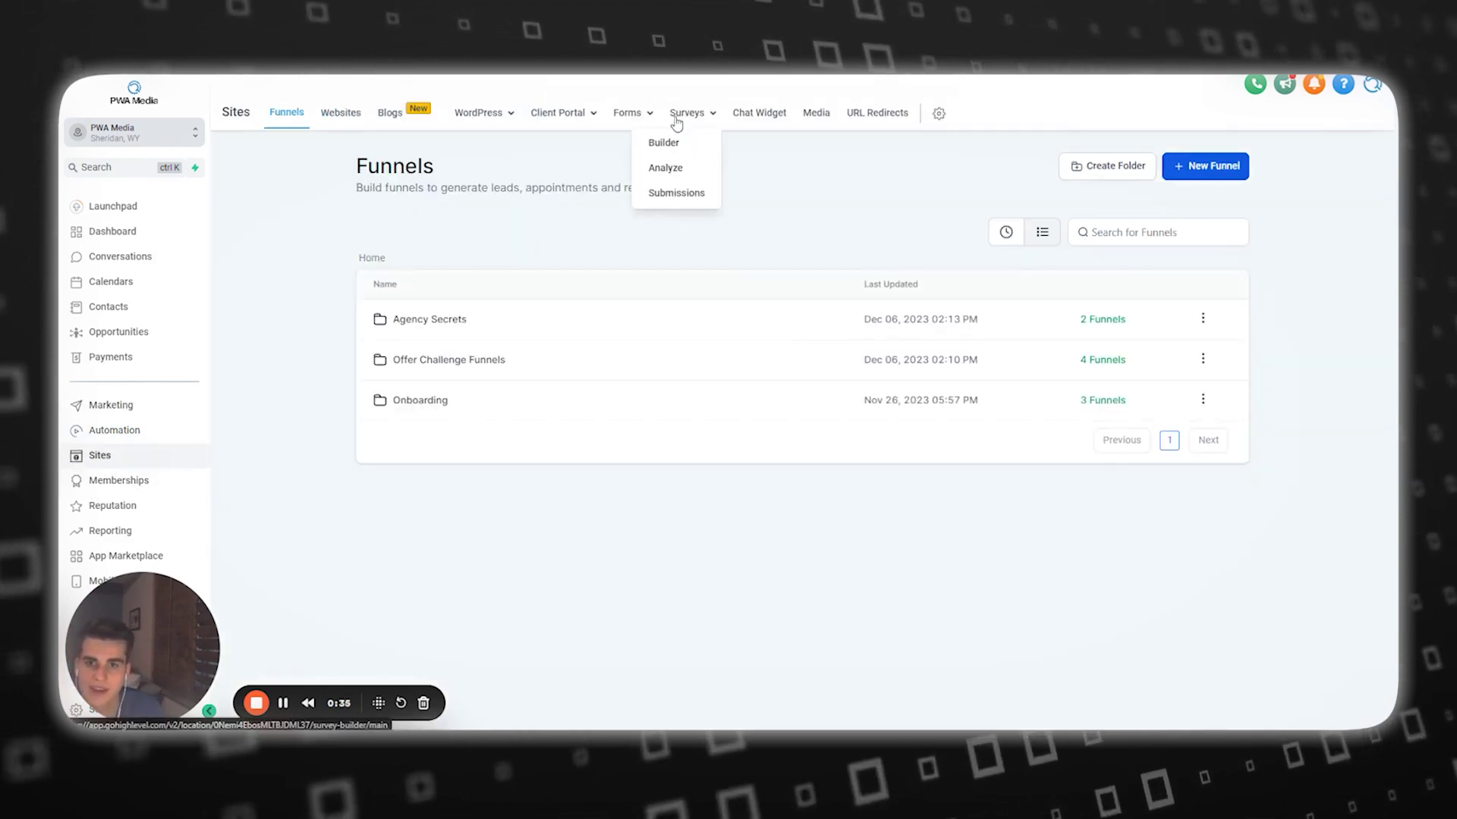
mouse_move(714, 121)
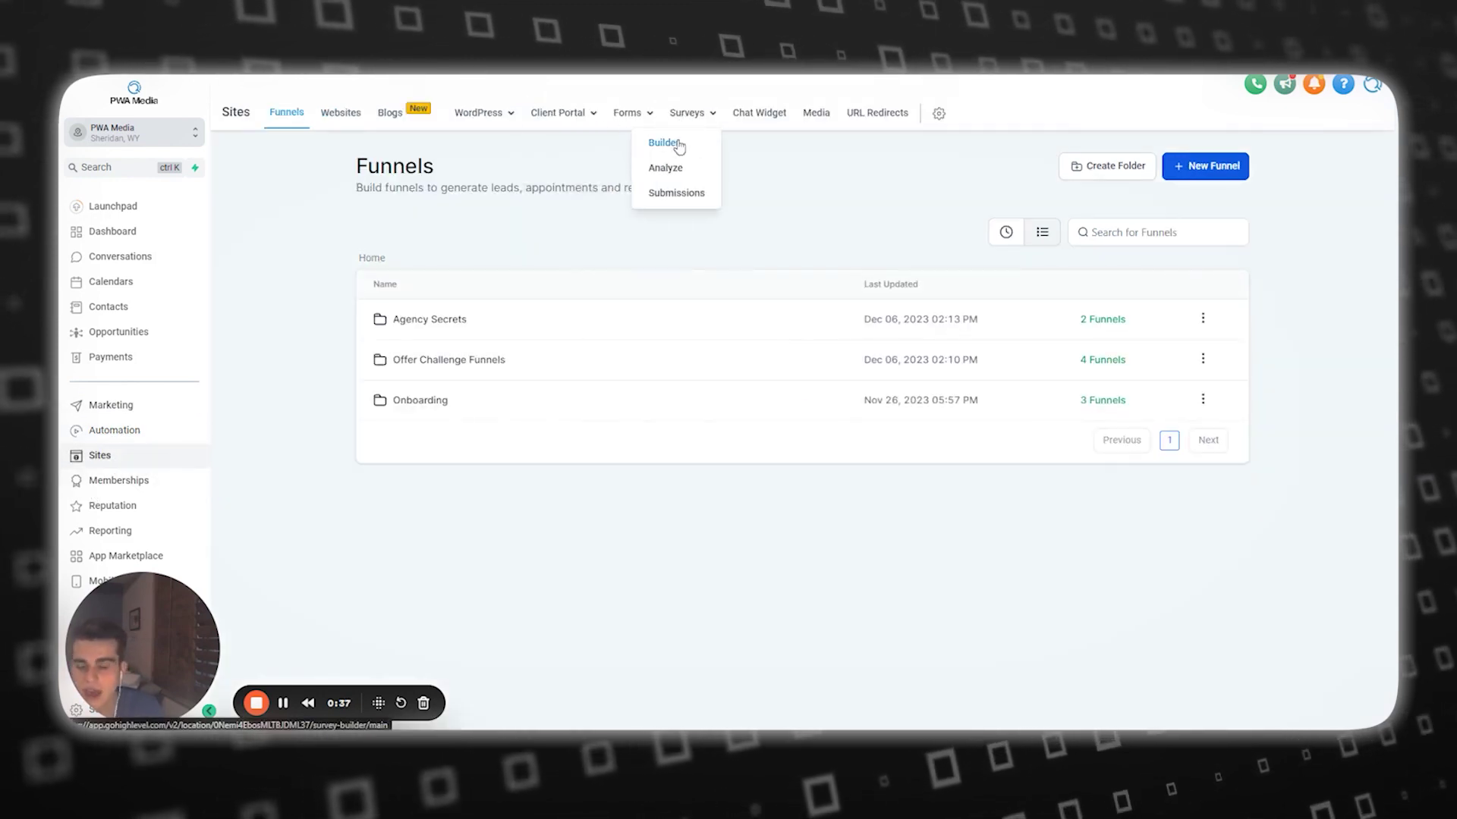
click(665, 143)
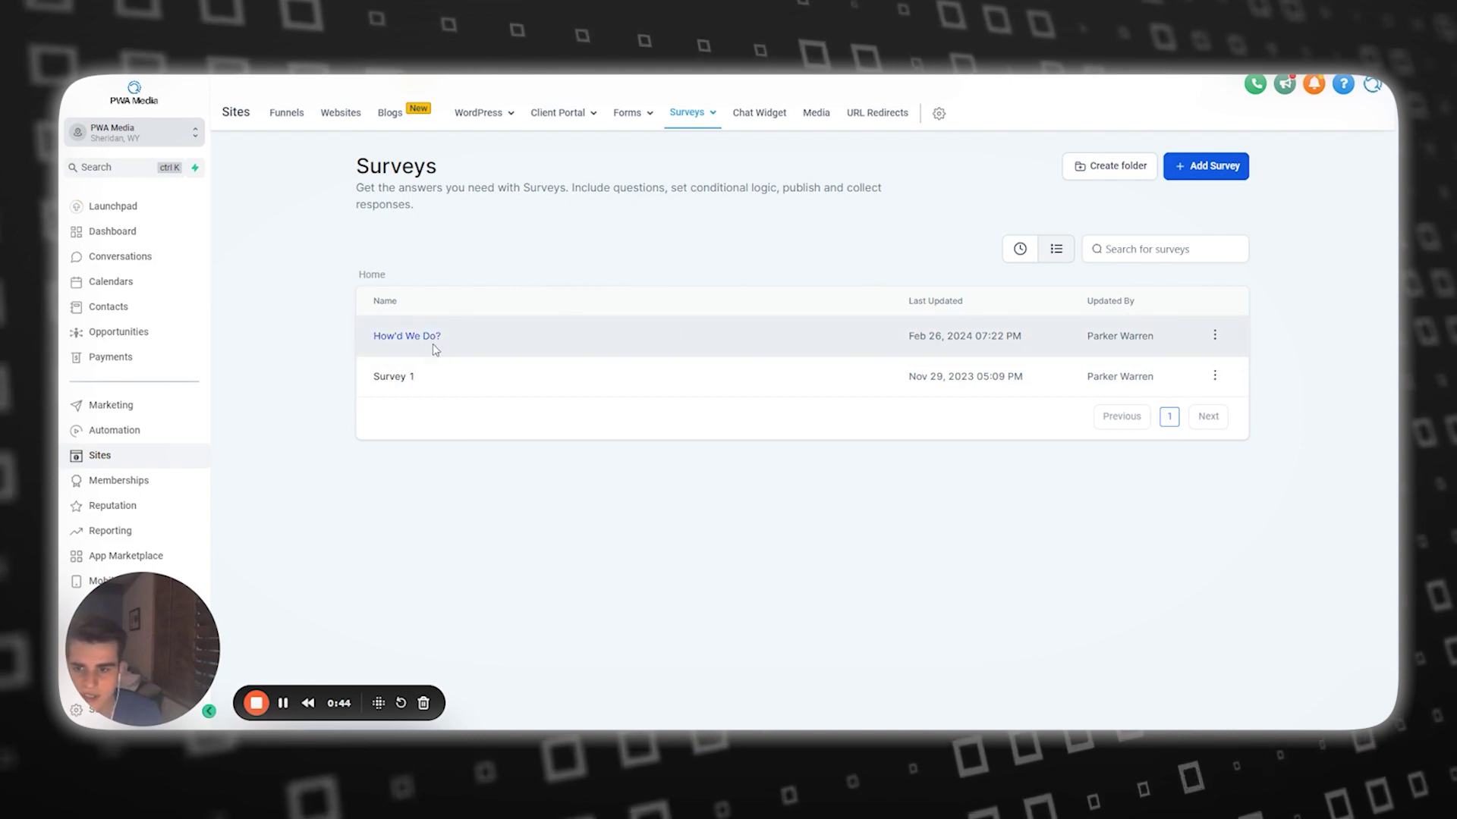
click(409, 336)
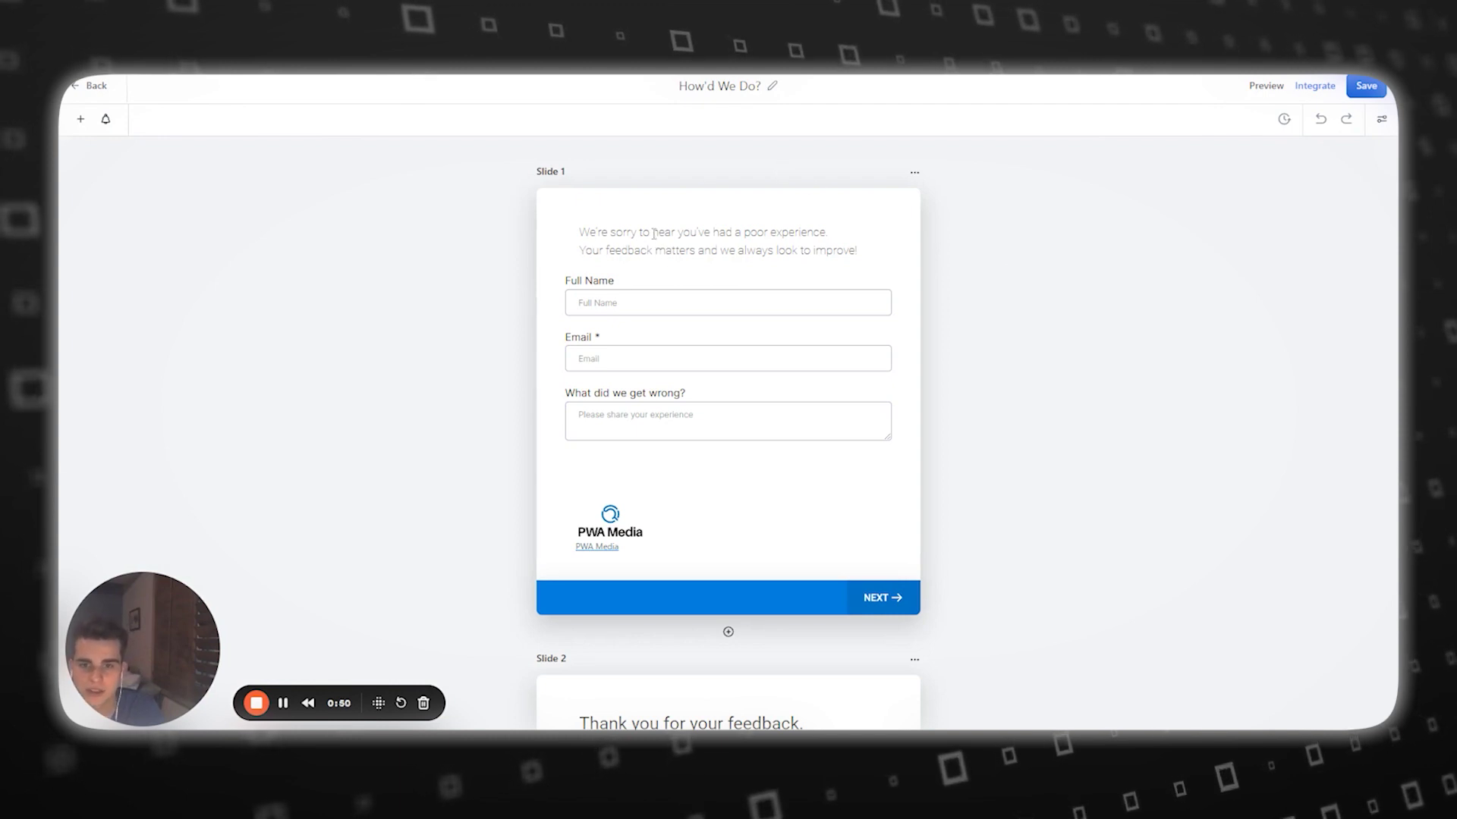
Review the survey's apology text, logo and second slide, and check the options for adding a survey from the survey list.
click(654, 233)
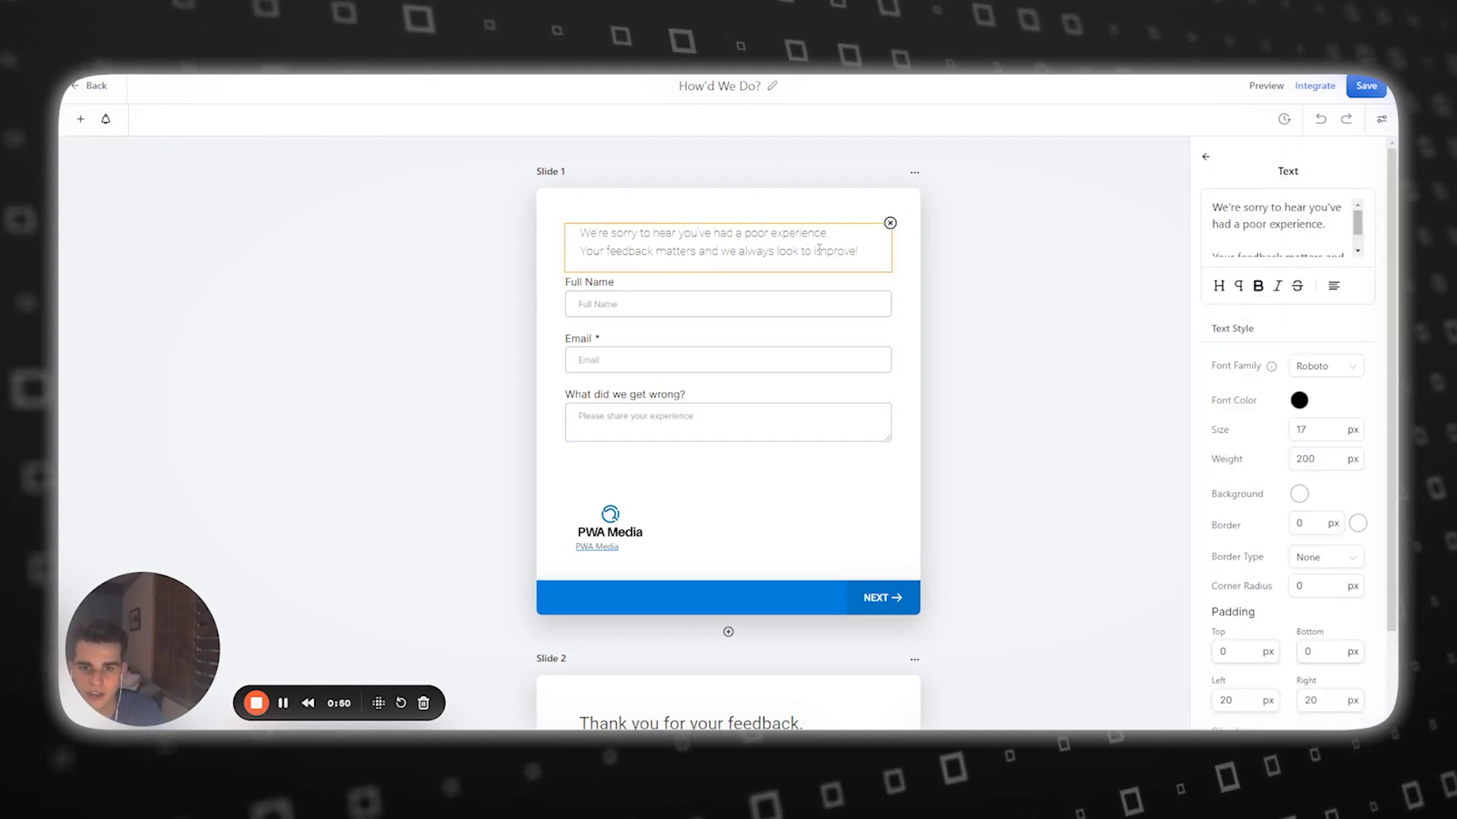
click(628, 537)
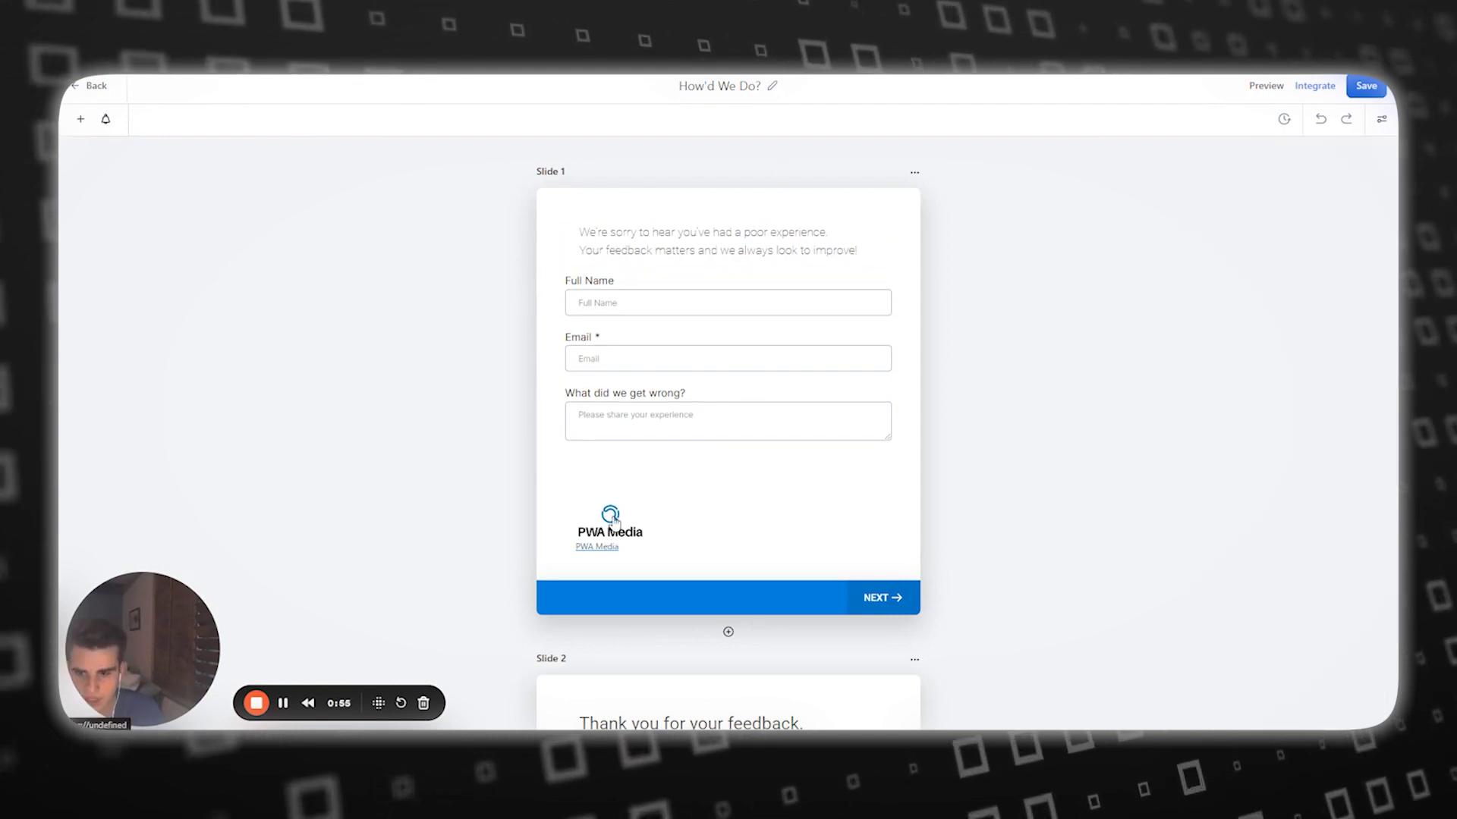
scroll(637, 501, down, 7)
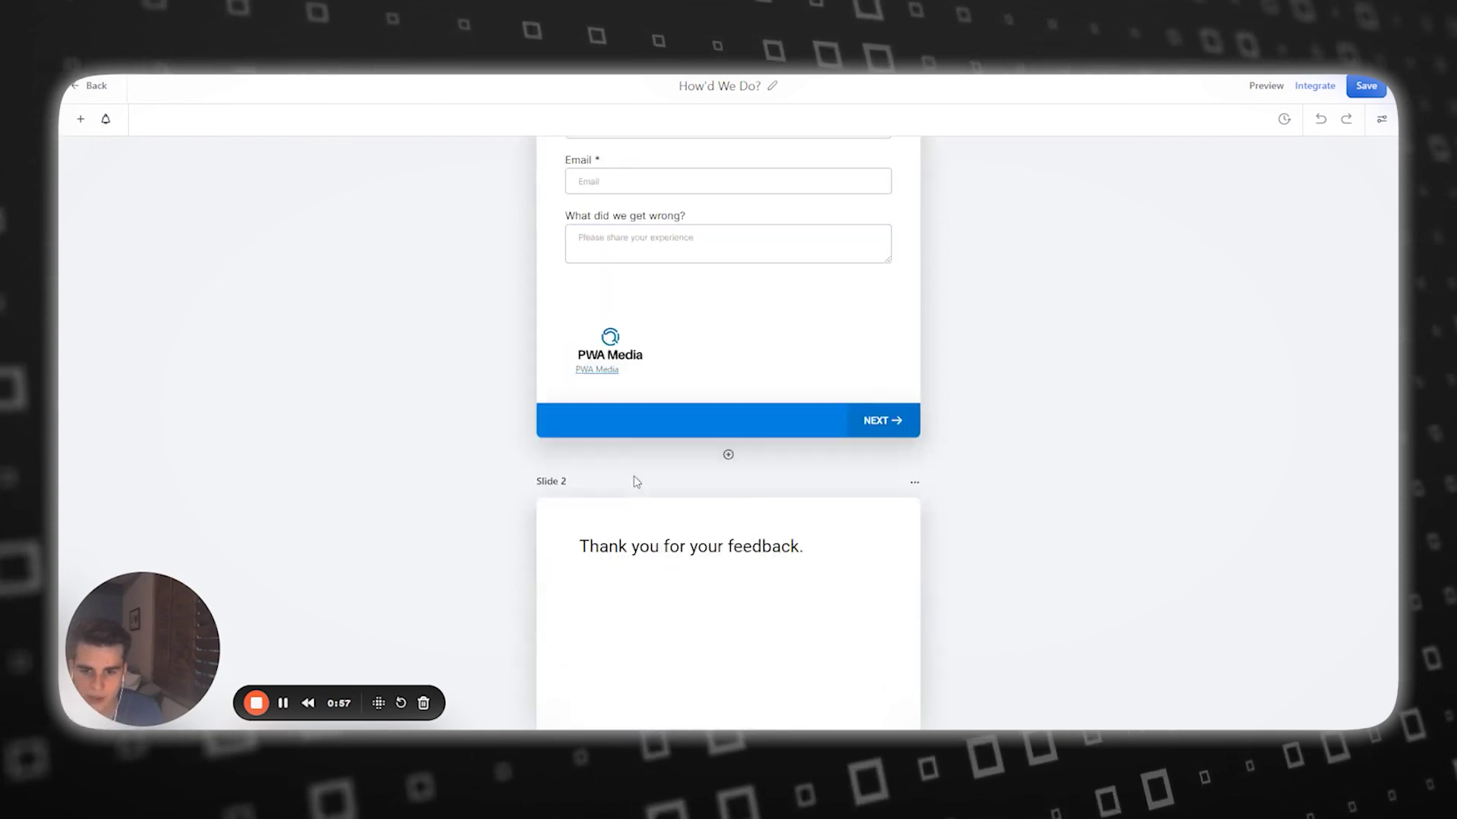
scroll(728, 497, up, 7)
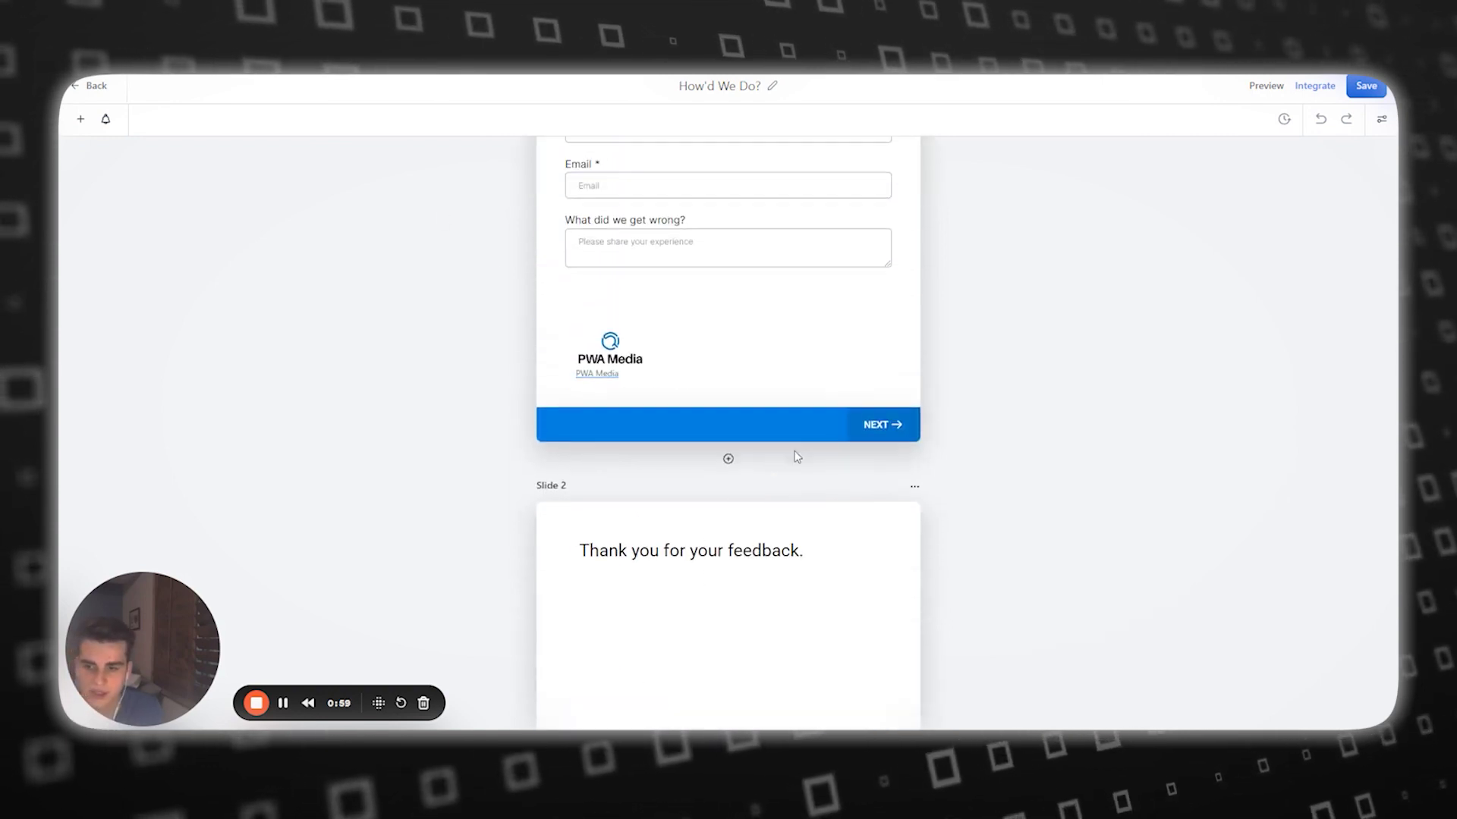
click(94, 88)
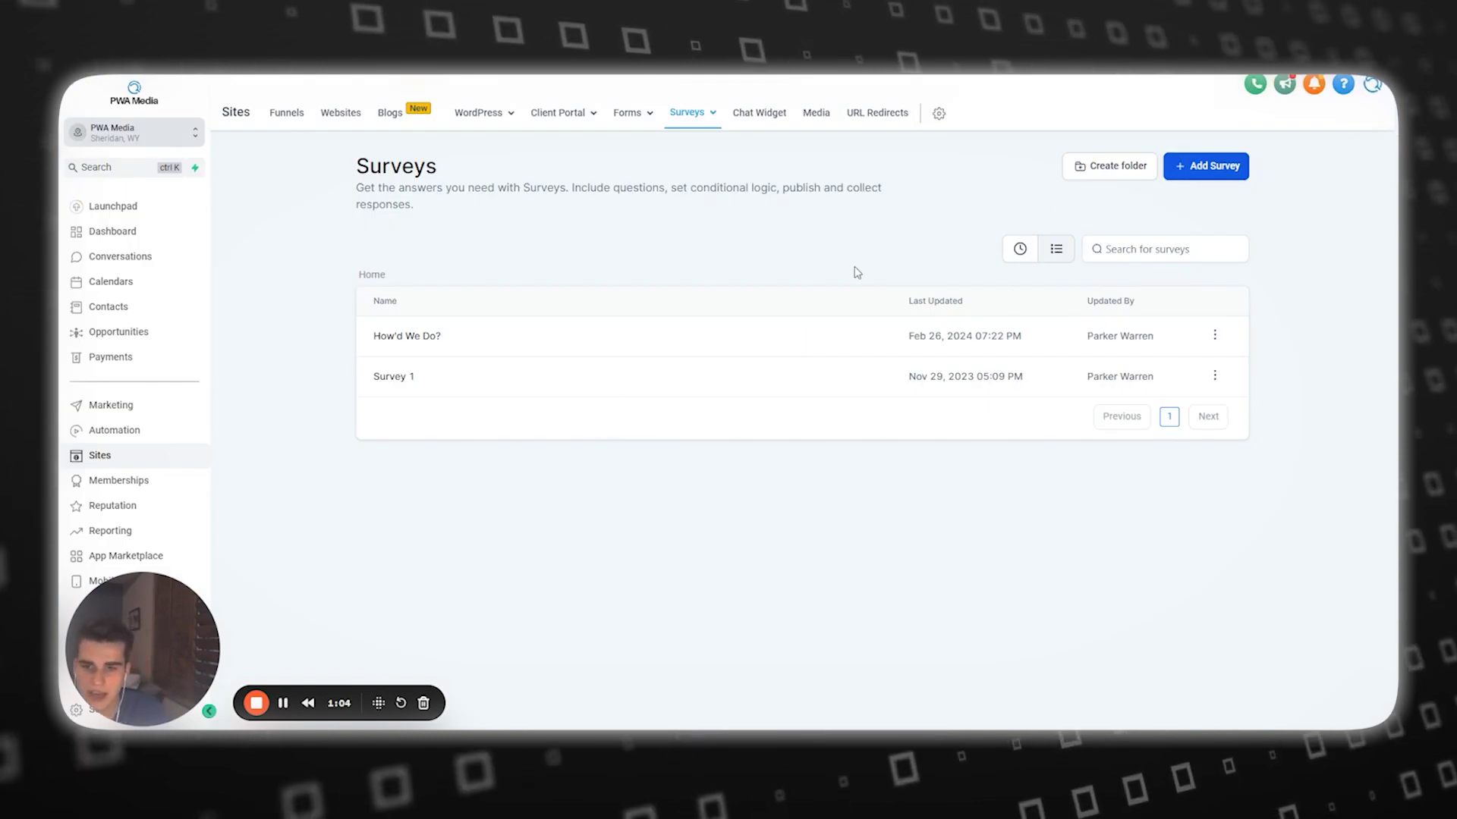
click(1207, 171)
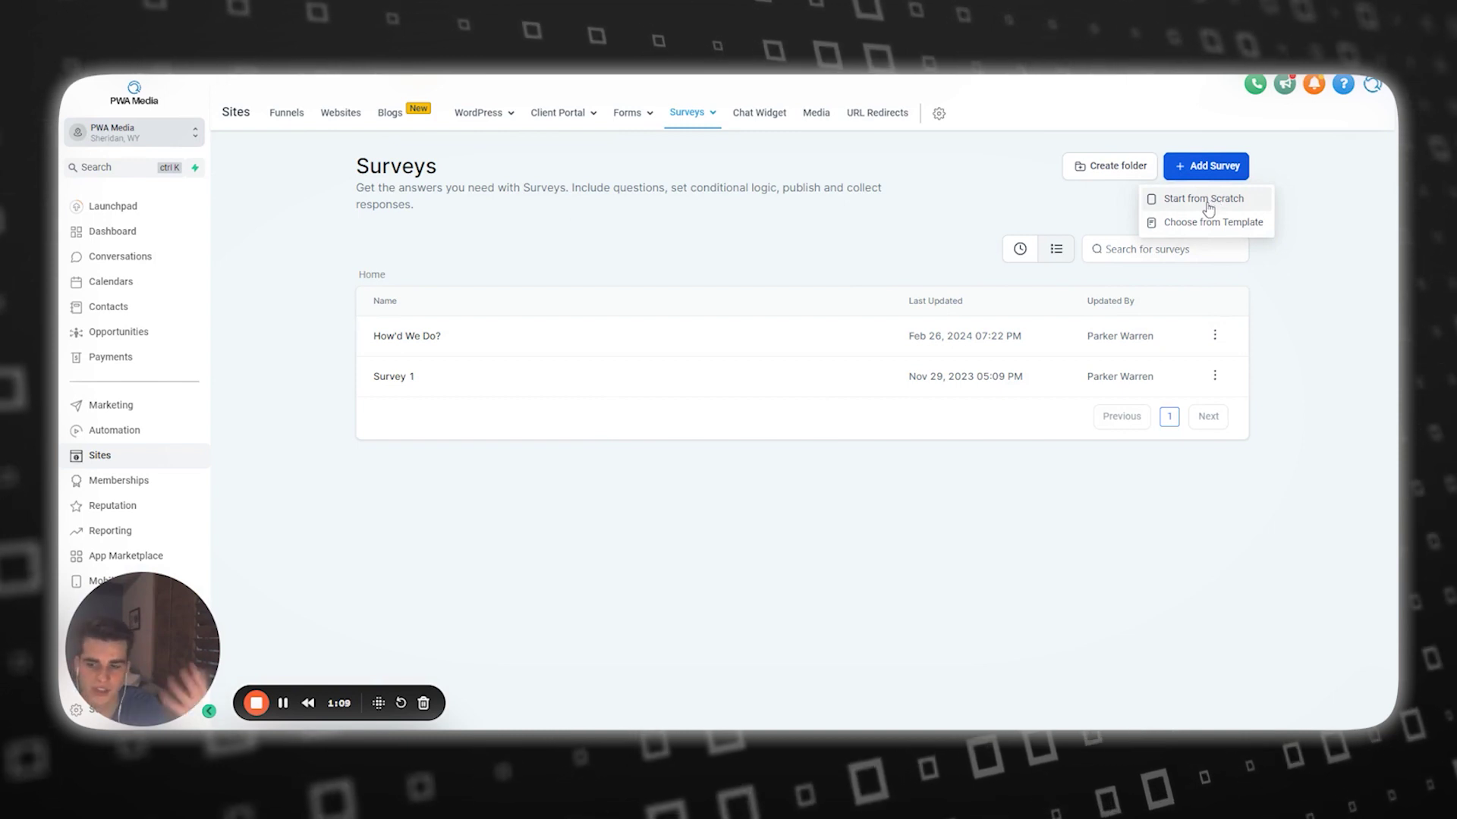
Open the draft new workflow from the automation list and rename it "Strainer for video".
click(115, 430)
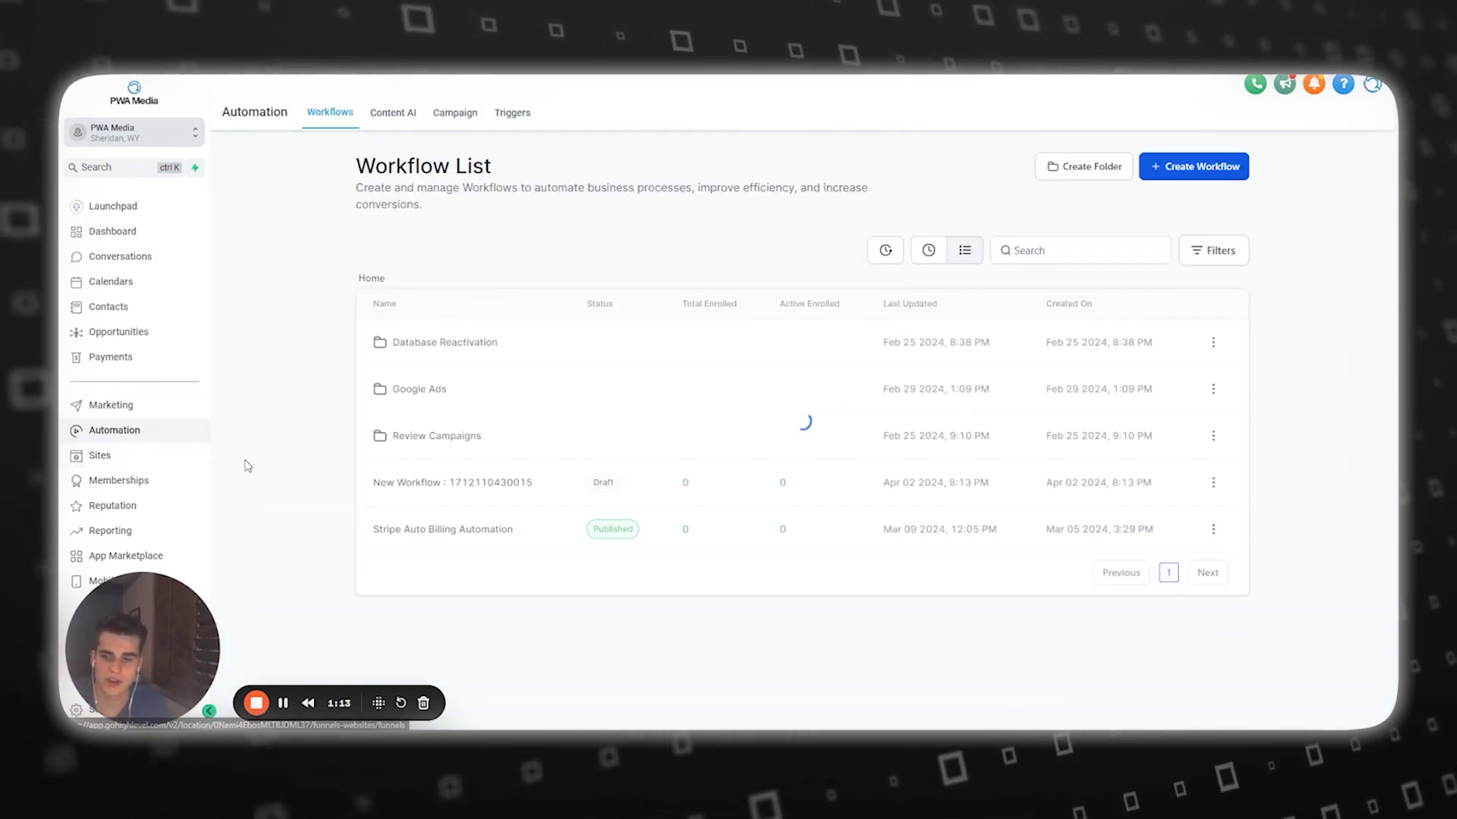
click(446, 488)
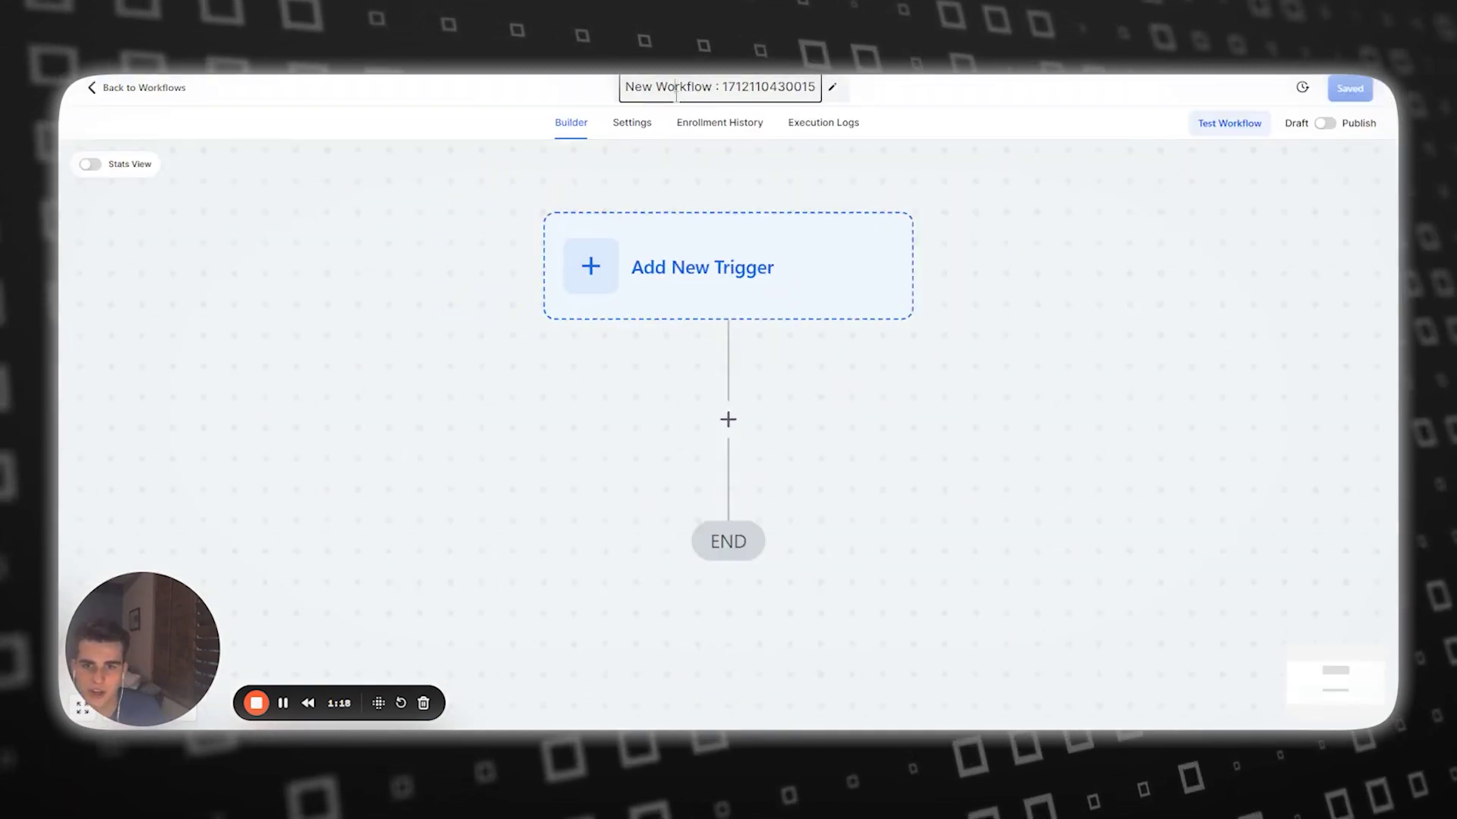
triple_click(676, 88)
text(Strainer)
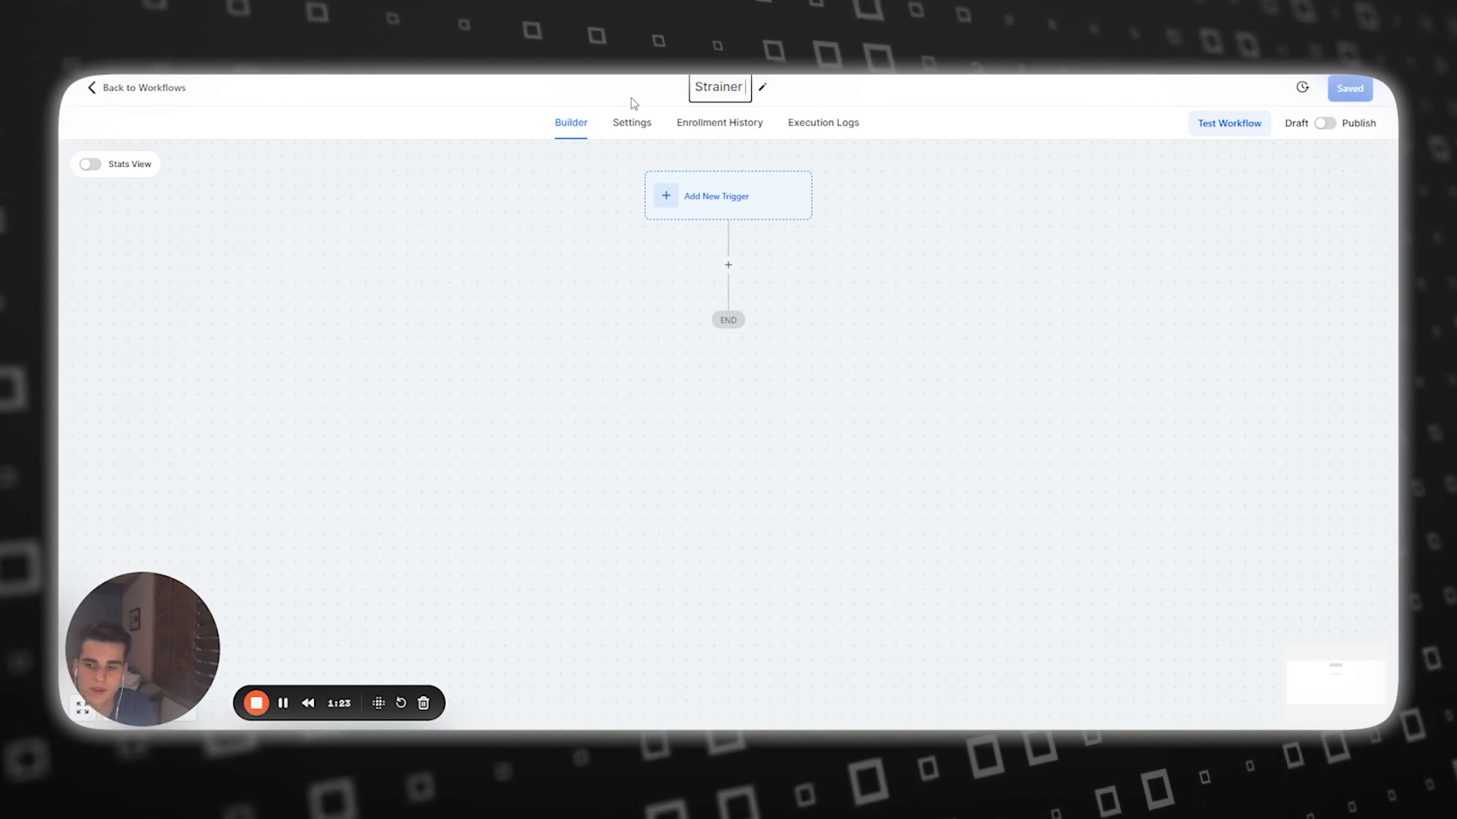
text( for video)
Add an Opportunity Created trigger to the workflow and name it "Show UP".
click(740, 211)
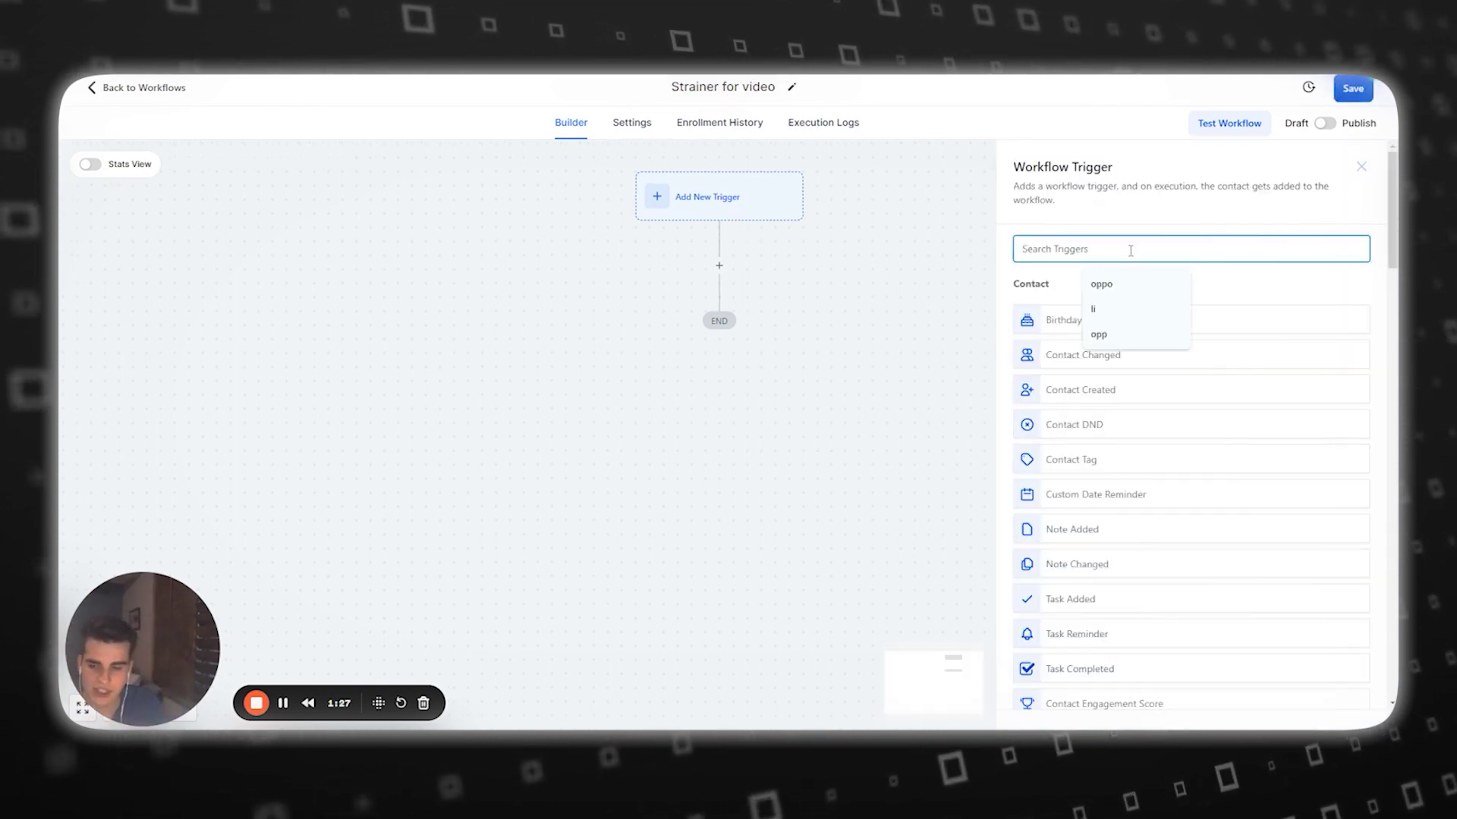
text(oppo)
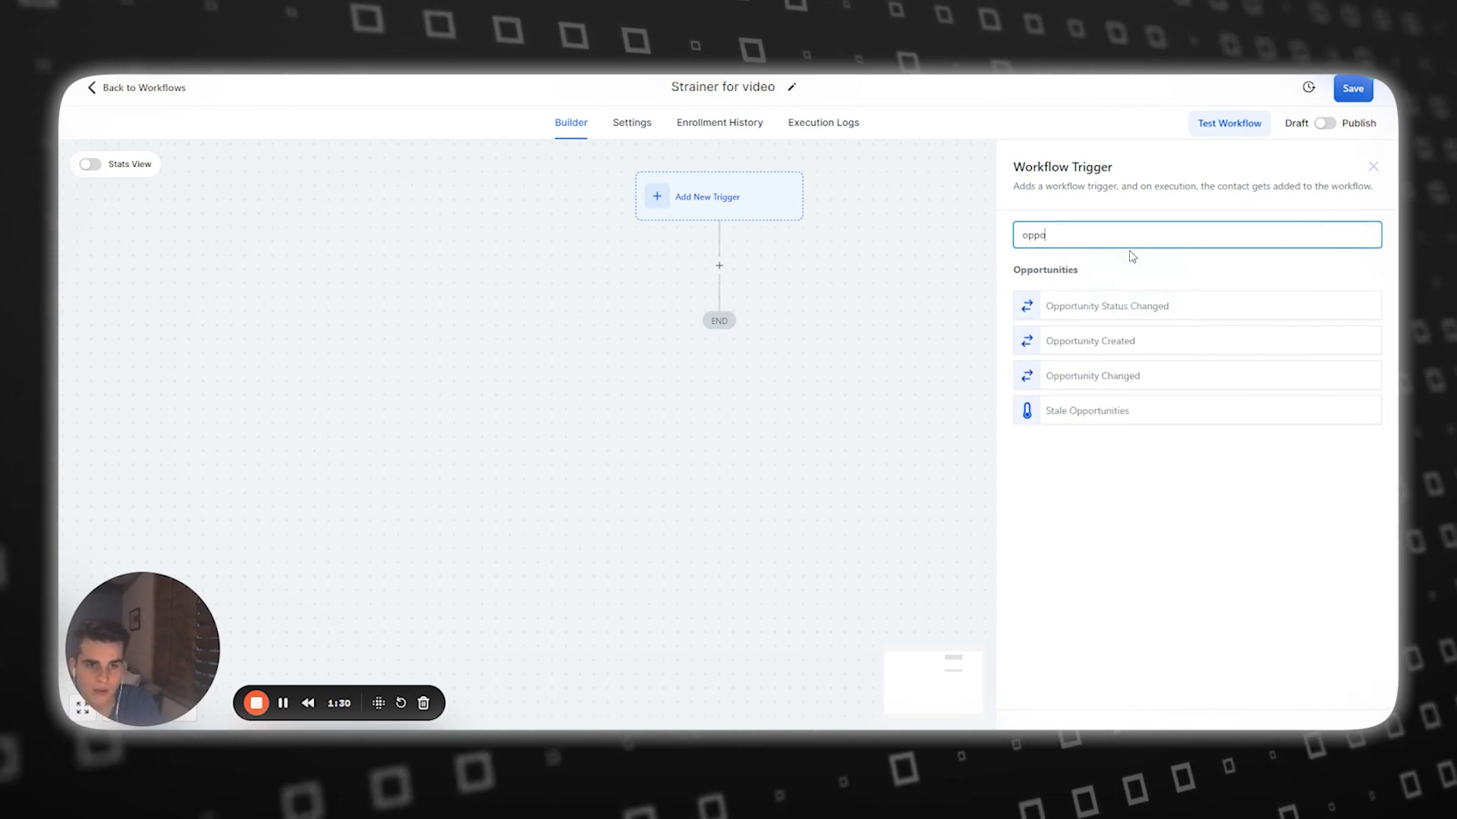
click(1108, 345)
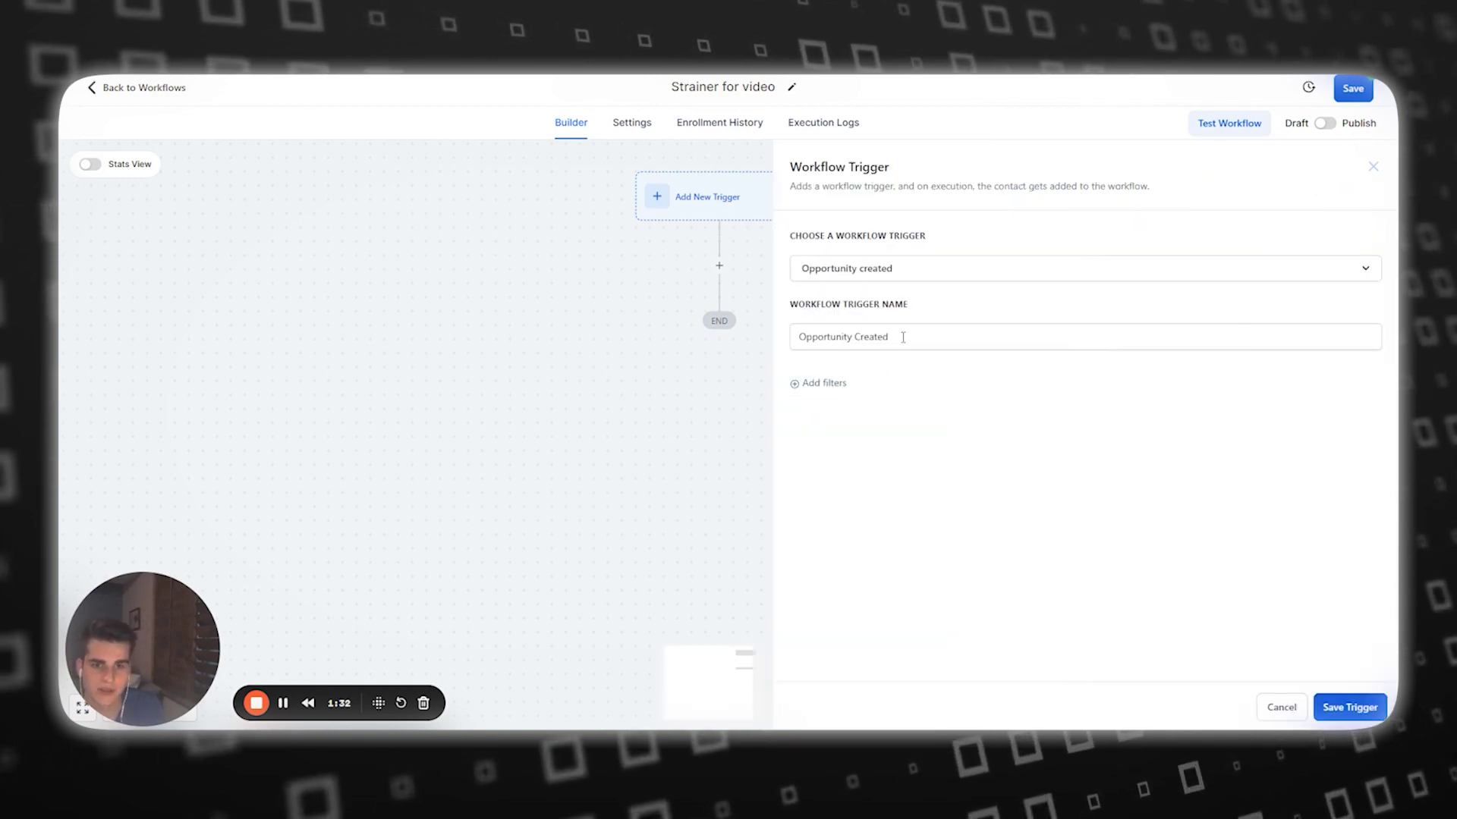
triple_click(1038, 341)
text(Shopify)
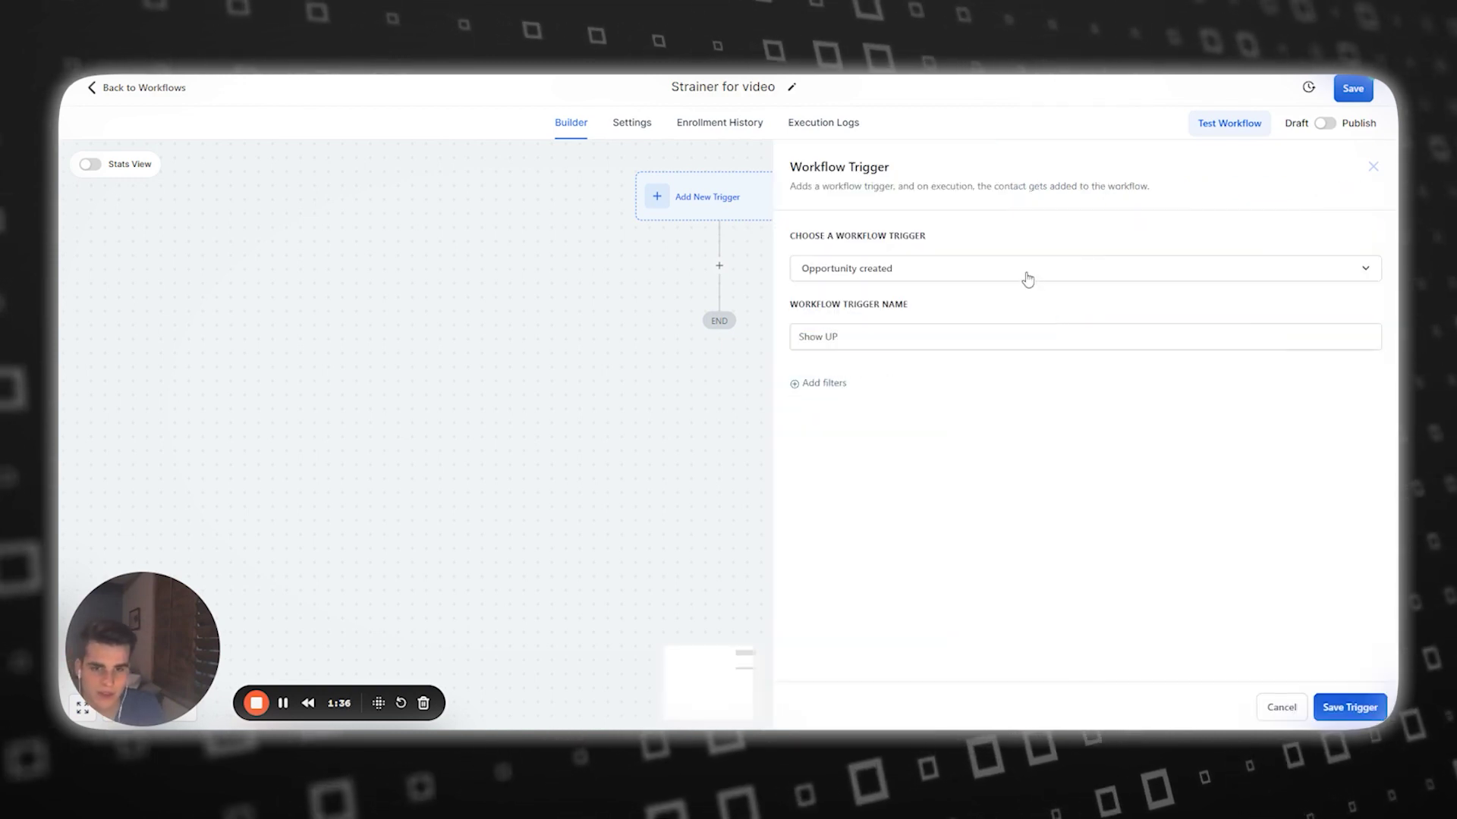
click(1029, 274)
click(1031, 280)
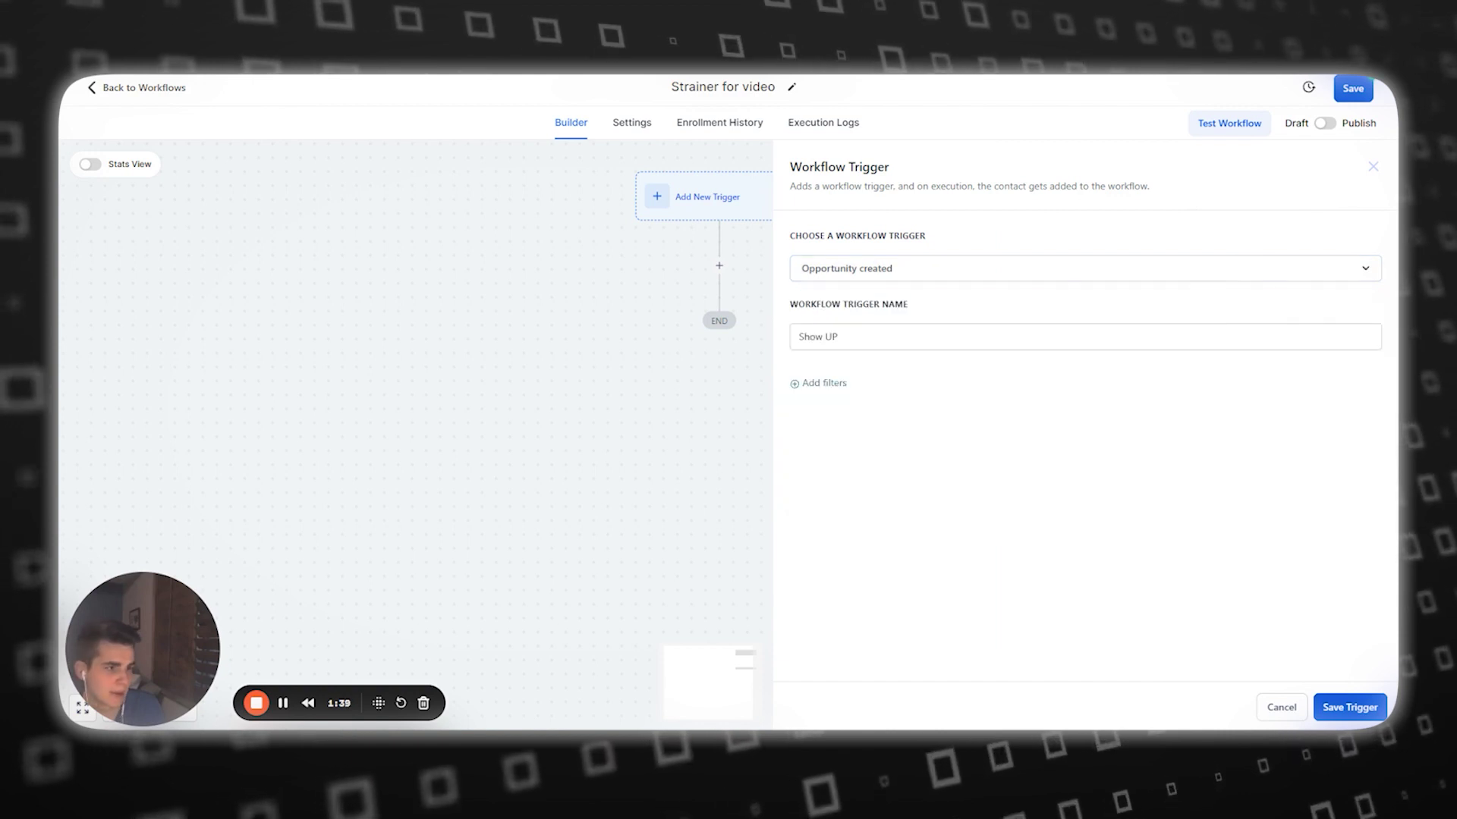
Filter the trigger to the Google Ads pipeline and the Show Up pipeline stage, and save the trigger.
click(826, 384)
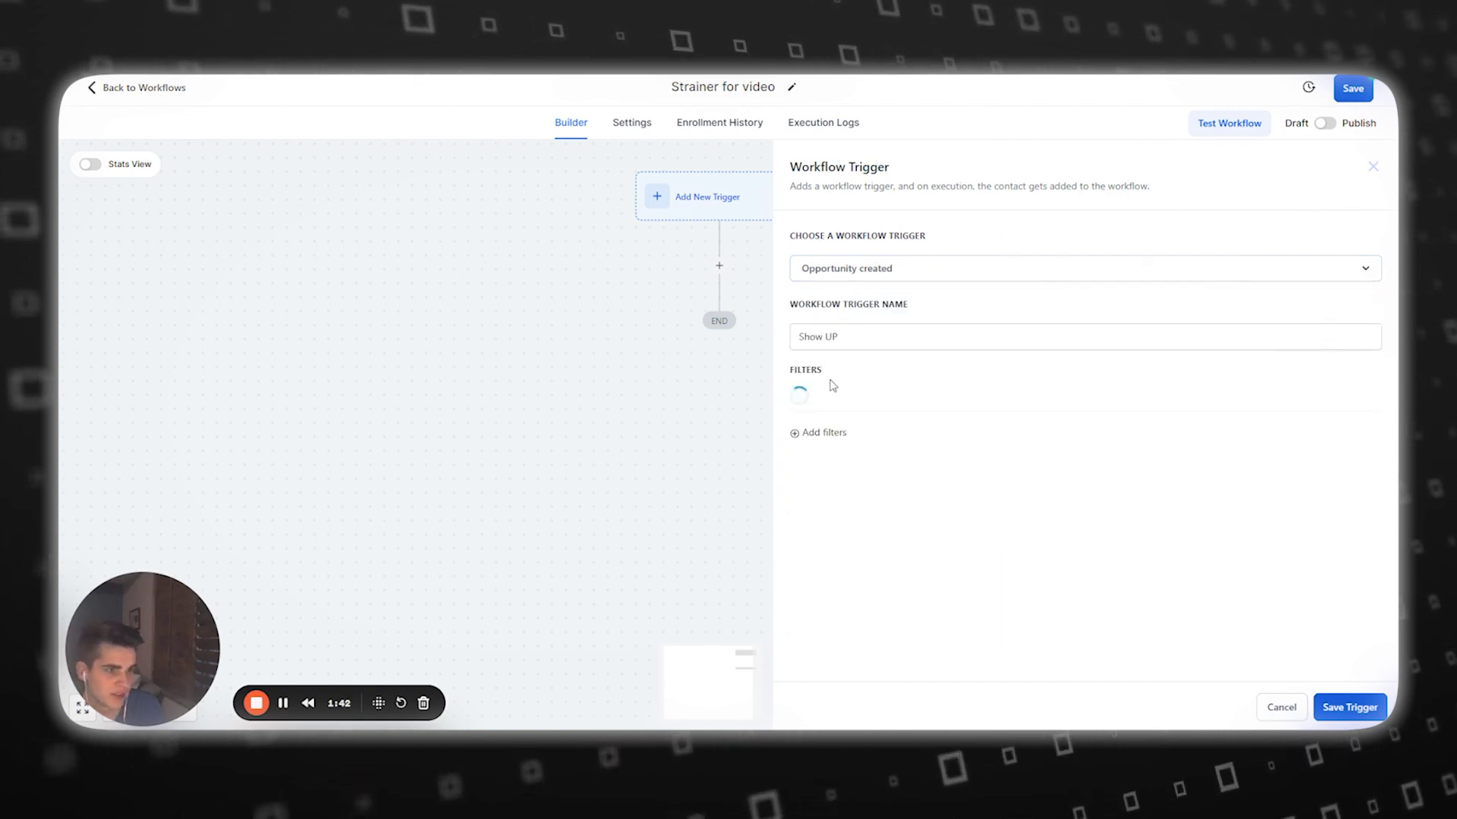
click(1196, 400)
click(1124, 488)
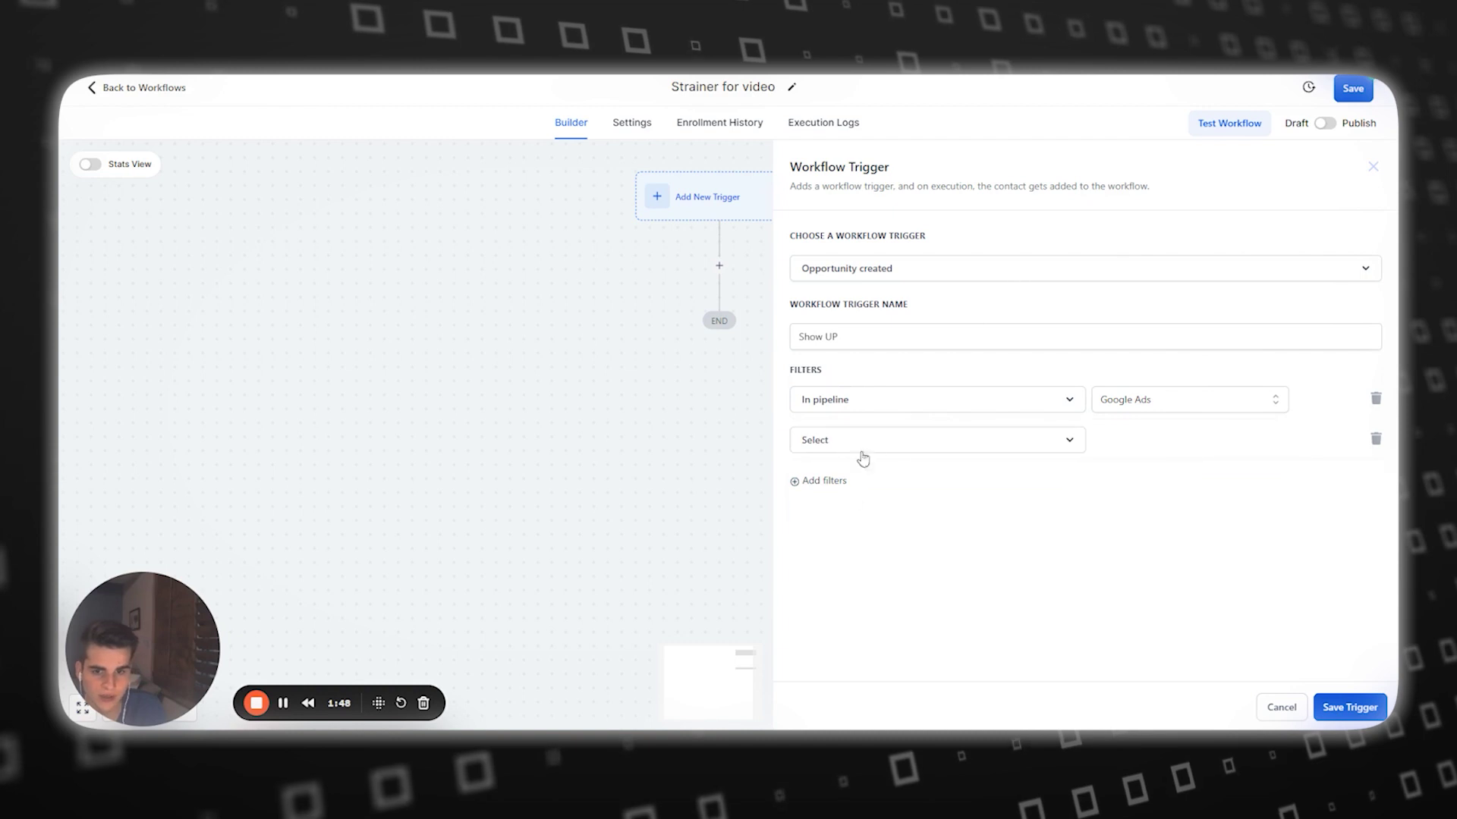
click(862, 452)
click(845, 637)
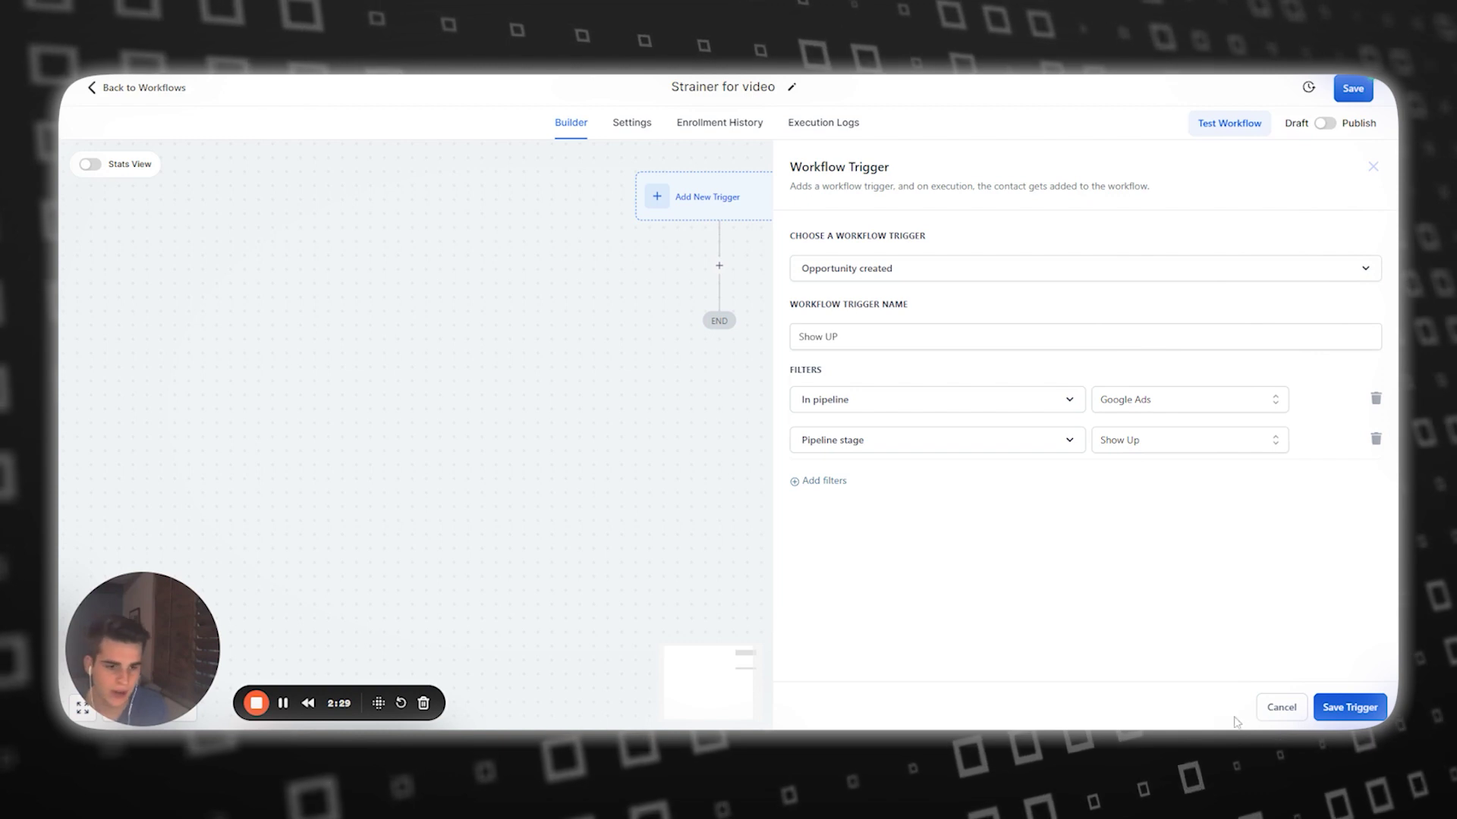
click(1344, 705)
Add an Add Contact Tag action below the trigger that applies the "existing member" tag.
click(718, 293)
text(tag)
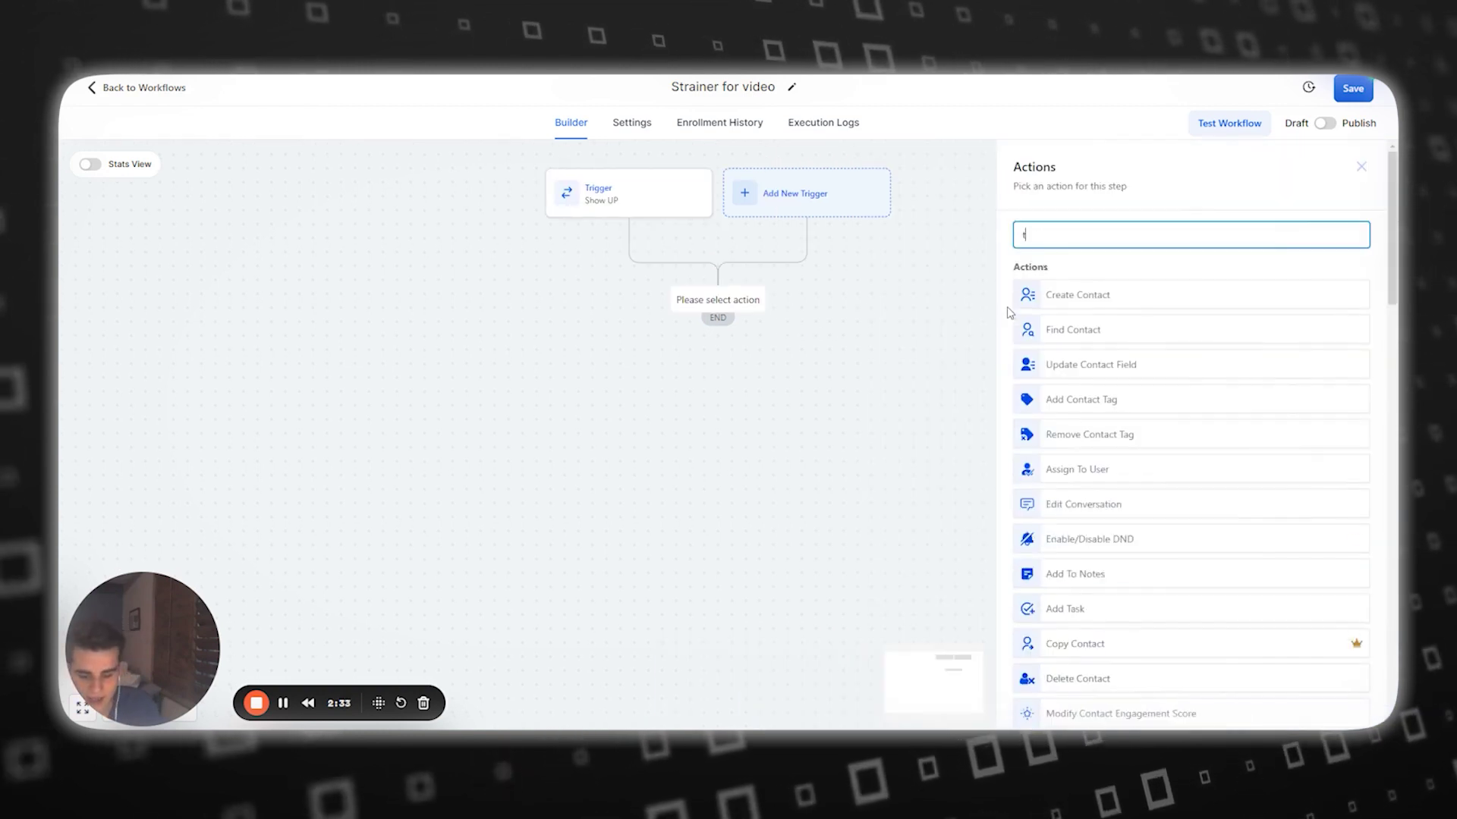
click(1072, 302)
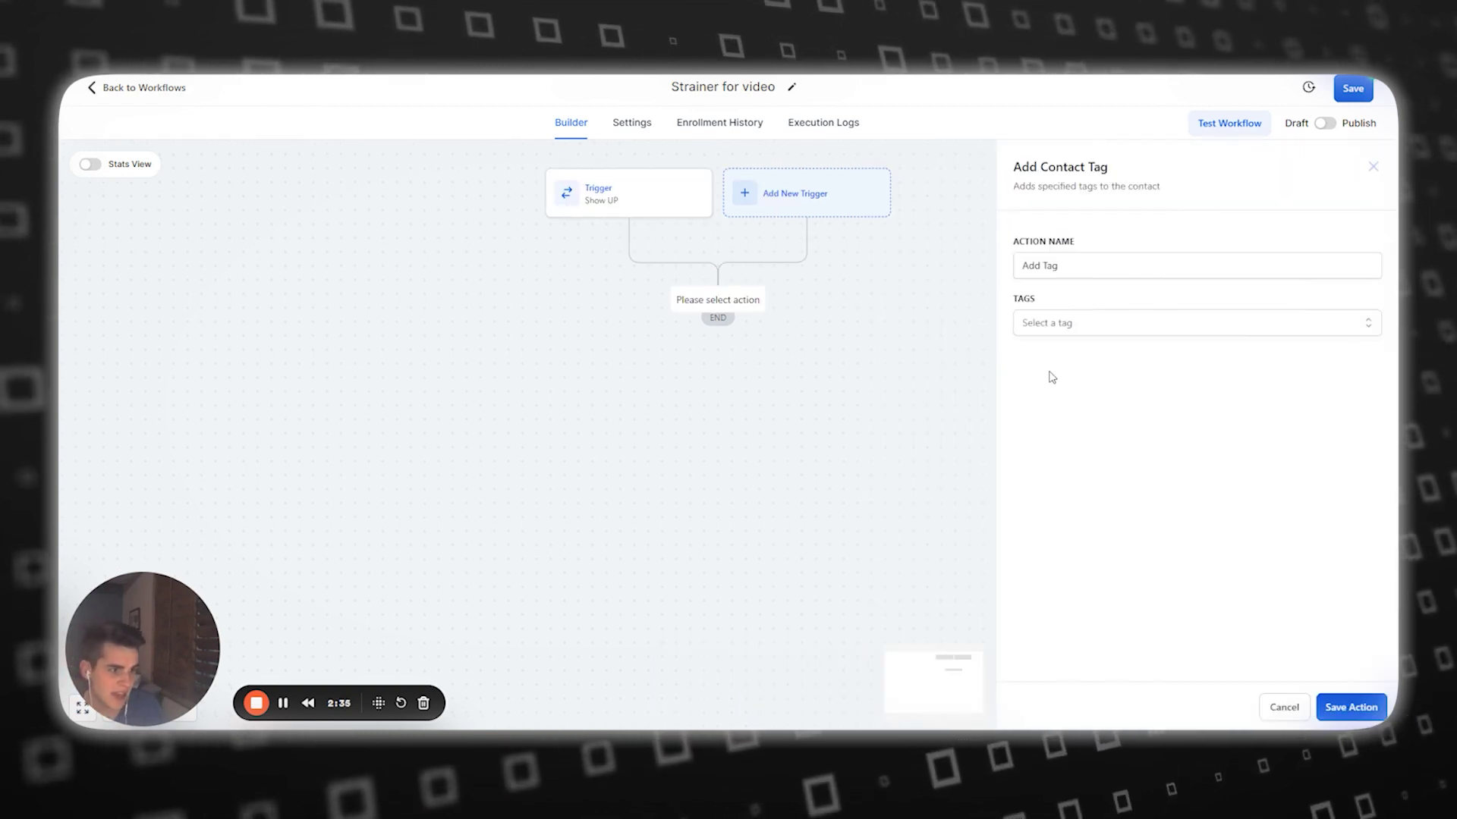
click(1085, 326)
text(ex)
click(1062, 407)
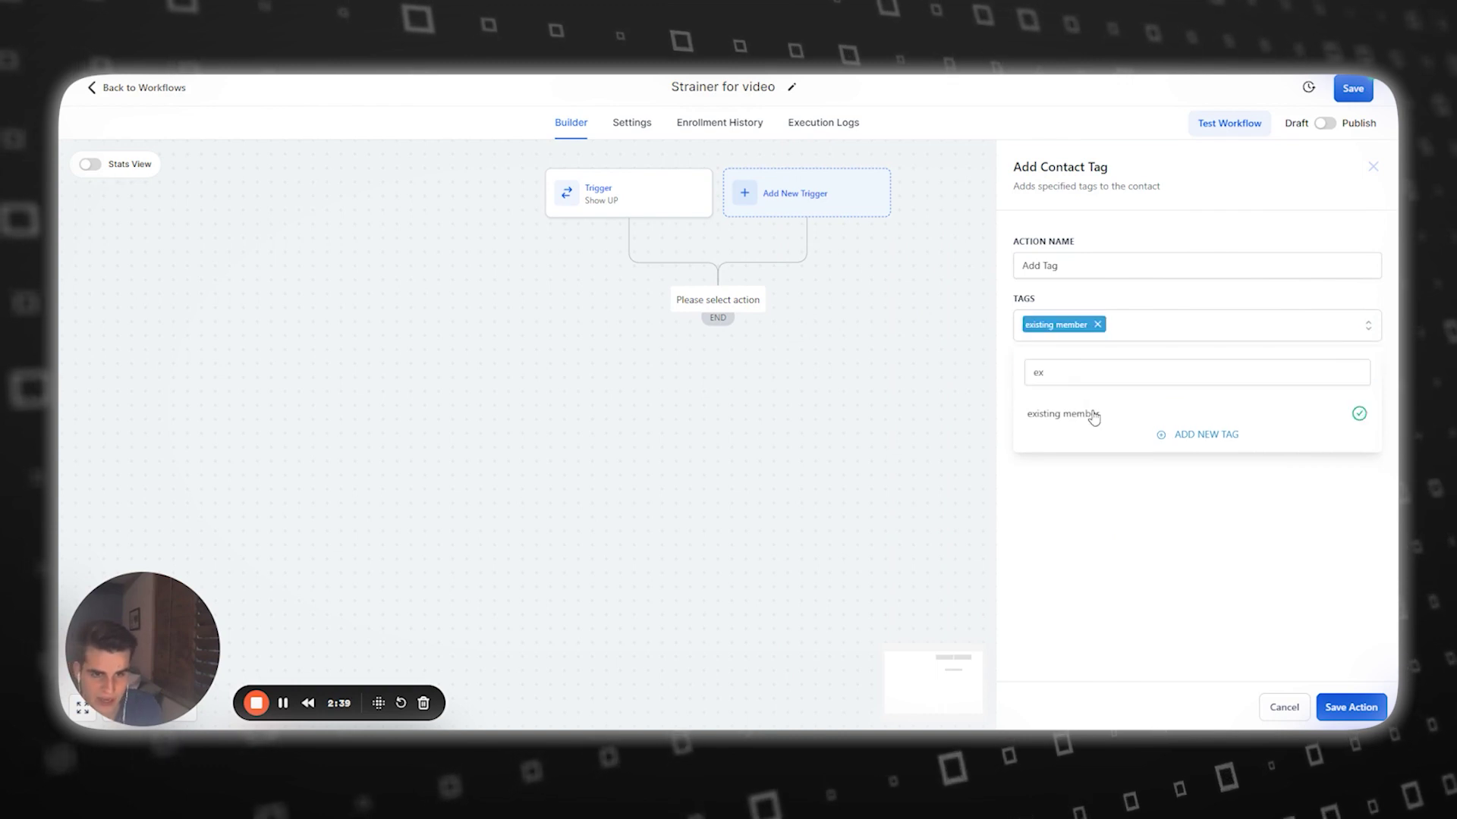
click(987, 562)
Add a second Add Contact Tag action below the first that applies the "strainer" tag, and save it.
click(718, 377)
text(tag)
click(1071, 302)
click(1084, 326)
text(ex)
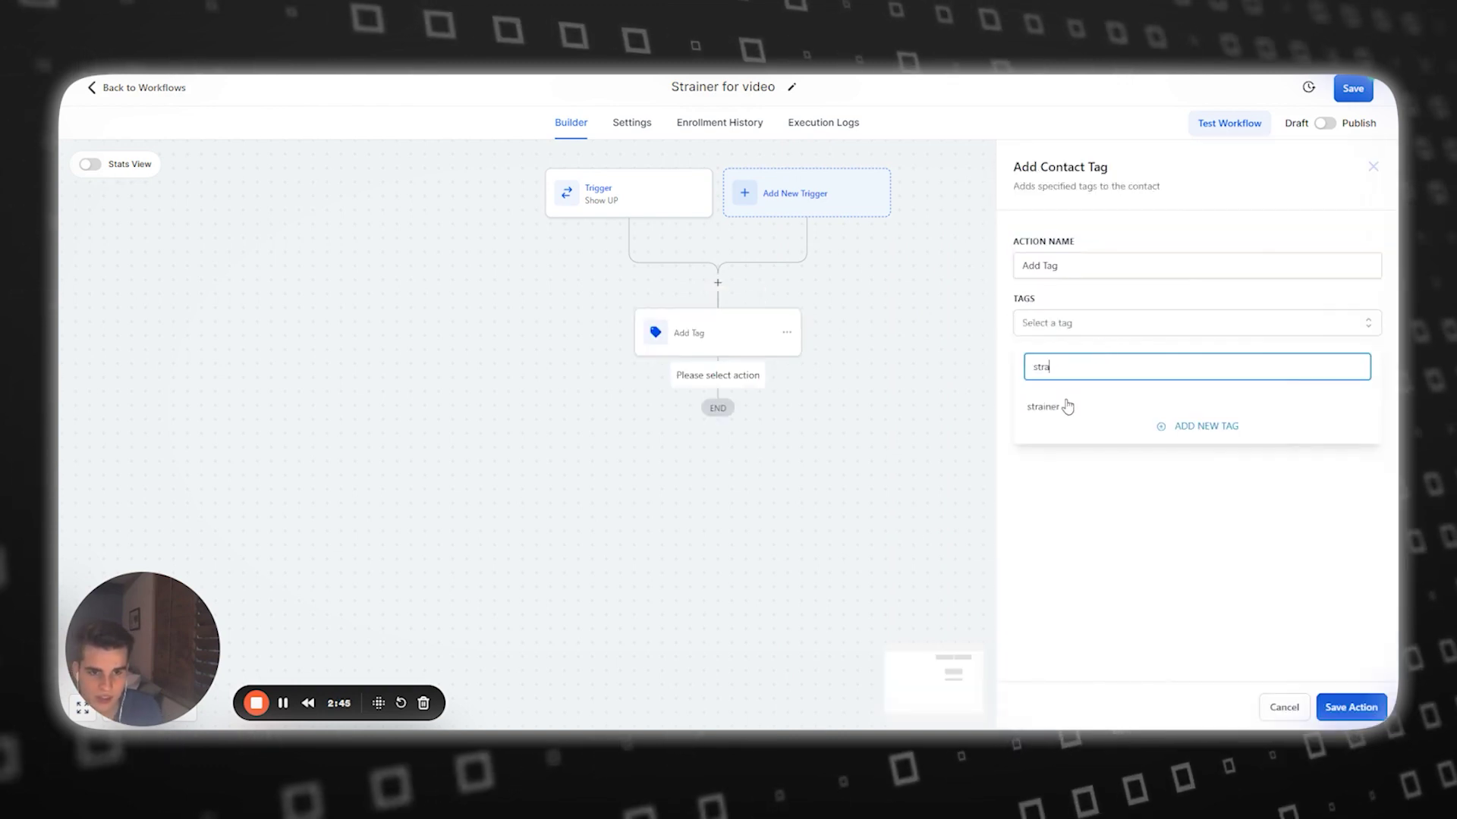
click(1063, 406)
click(1347, 705)
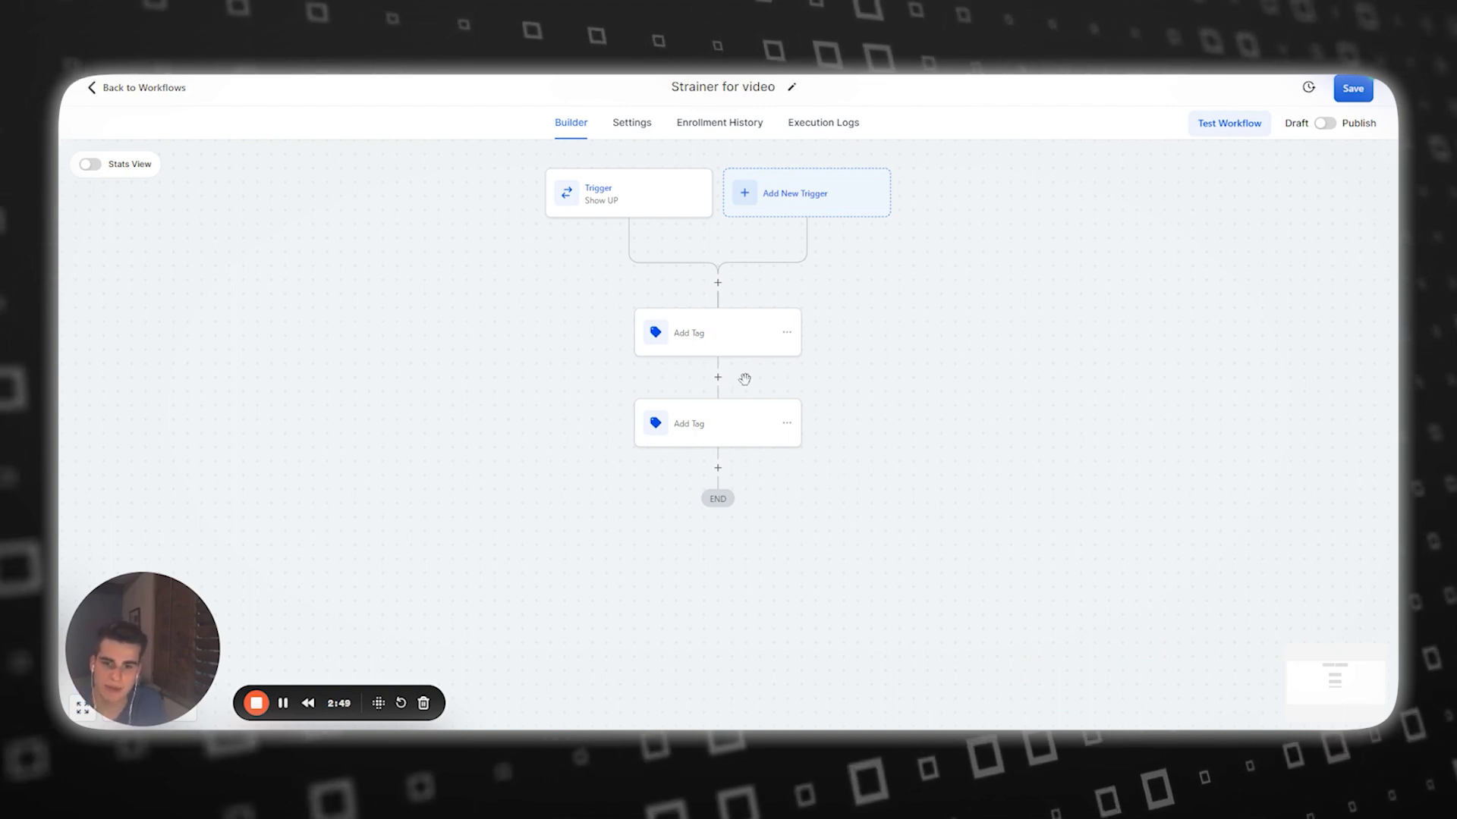
Rename the first tag action "Existing Member Tag" and the second one "Strainer Tag Added".
click(724, 349)
triple_click(1086, 266)
text(Existing Member)
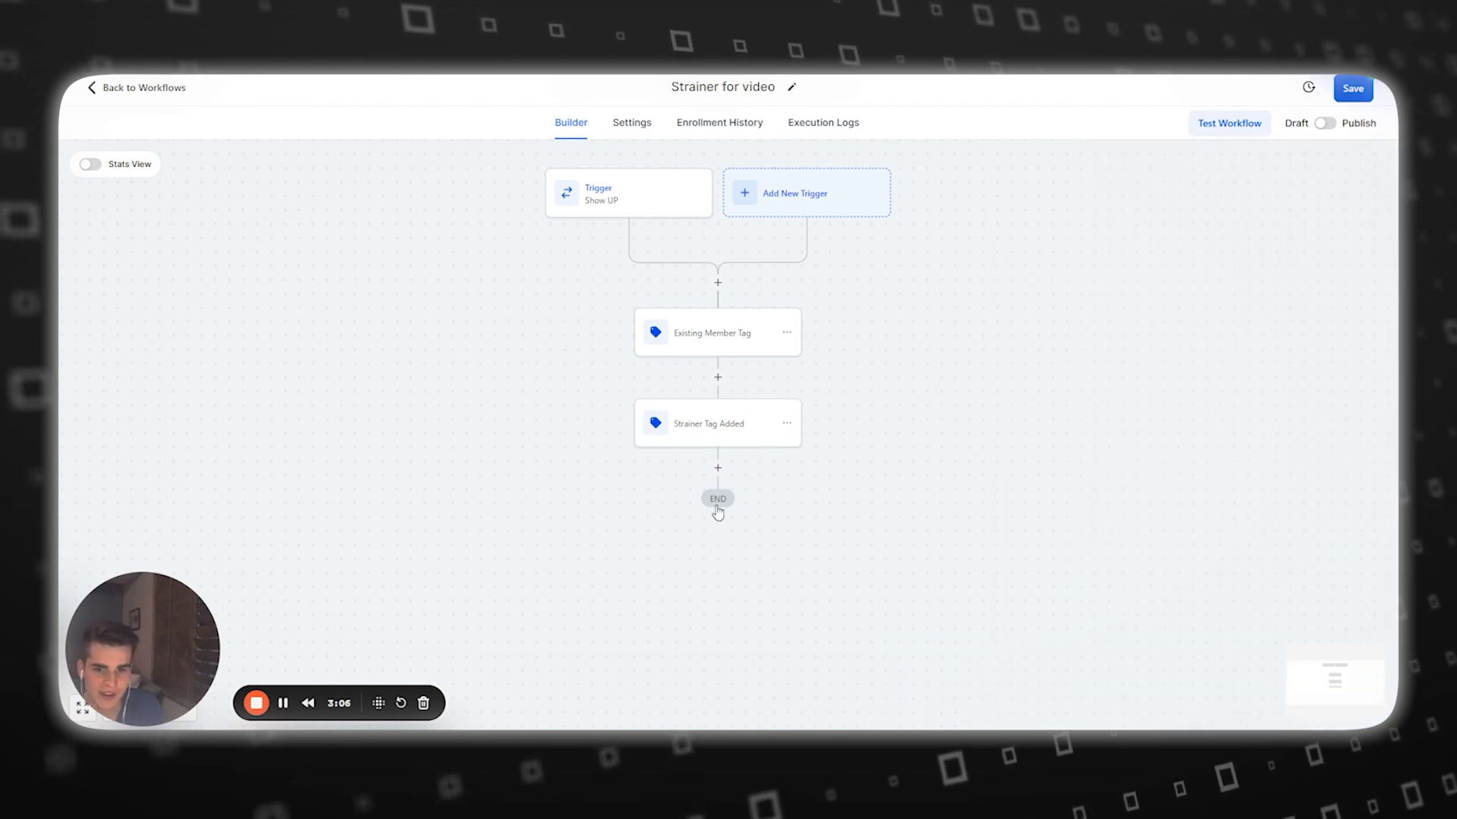
Add a Wait action below the Strainer Tag Added action, with a time delay counted in days.
click(718, 469)
text(wait)
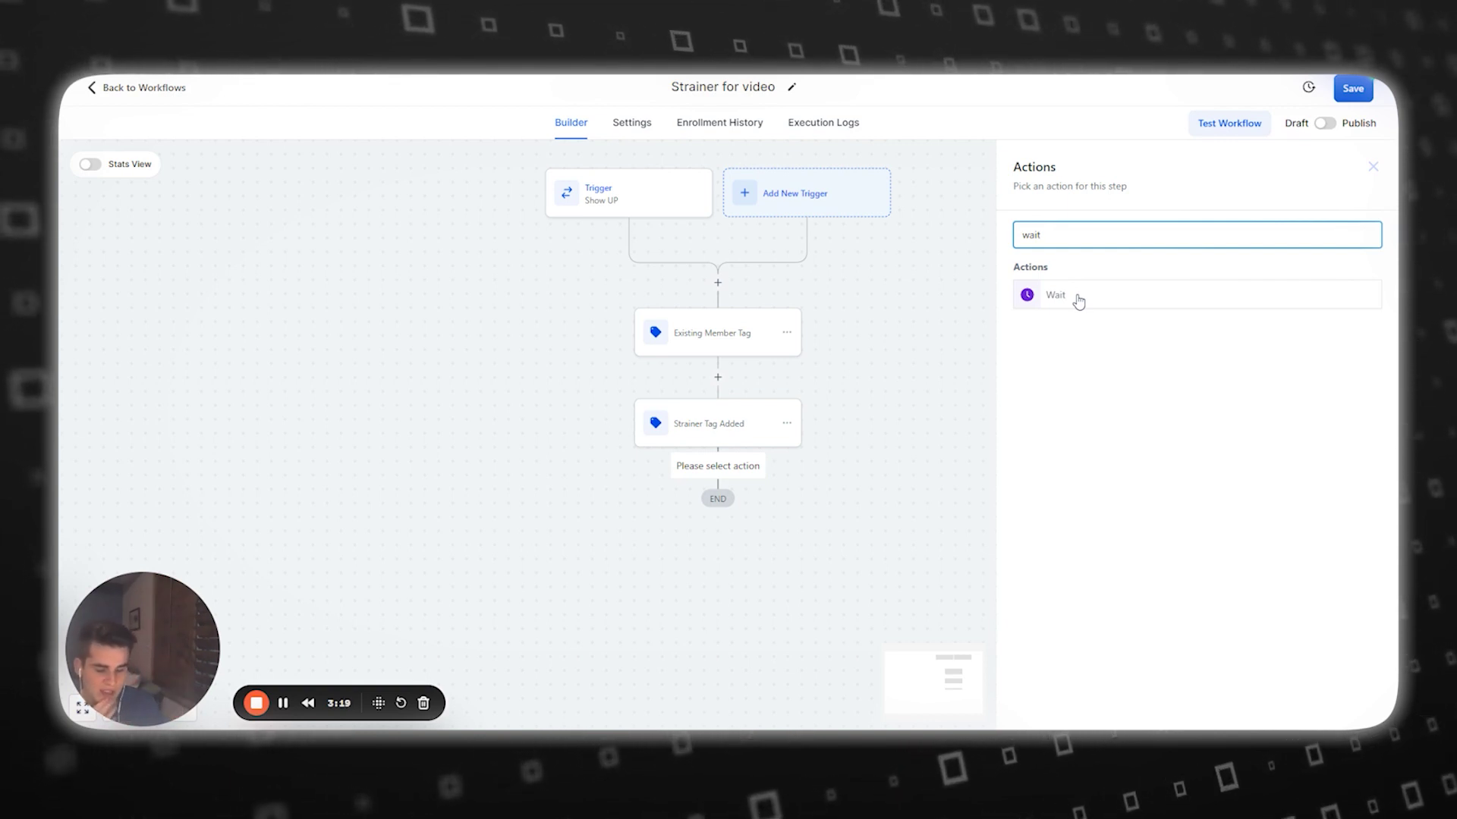
click(1078, 300)
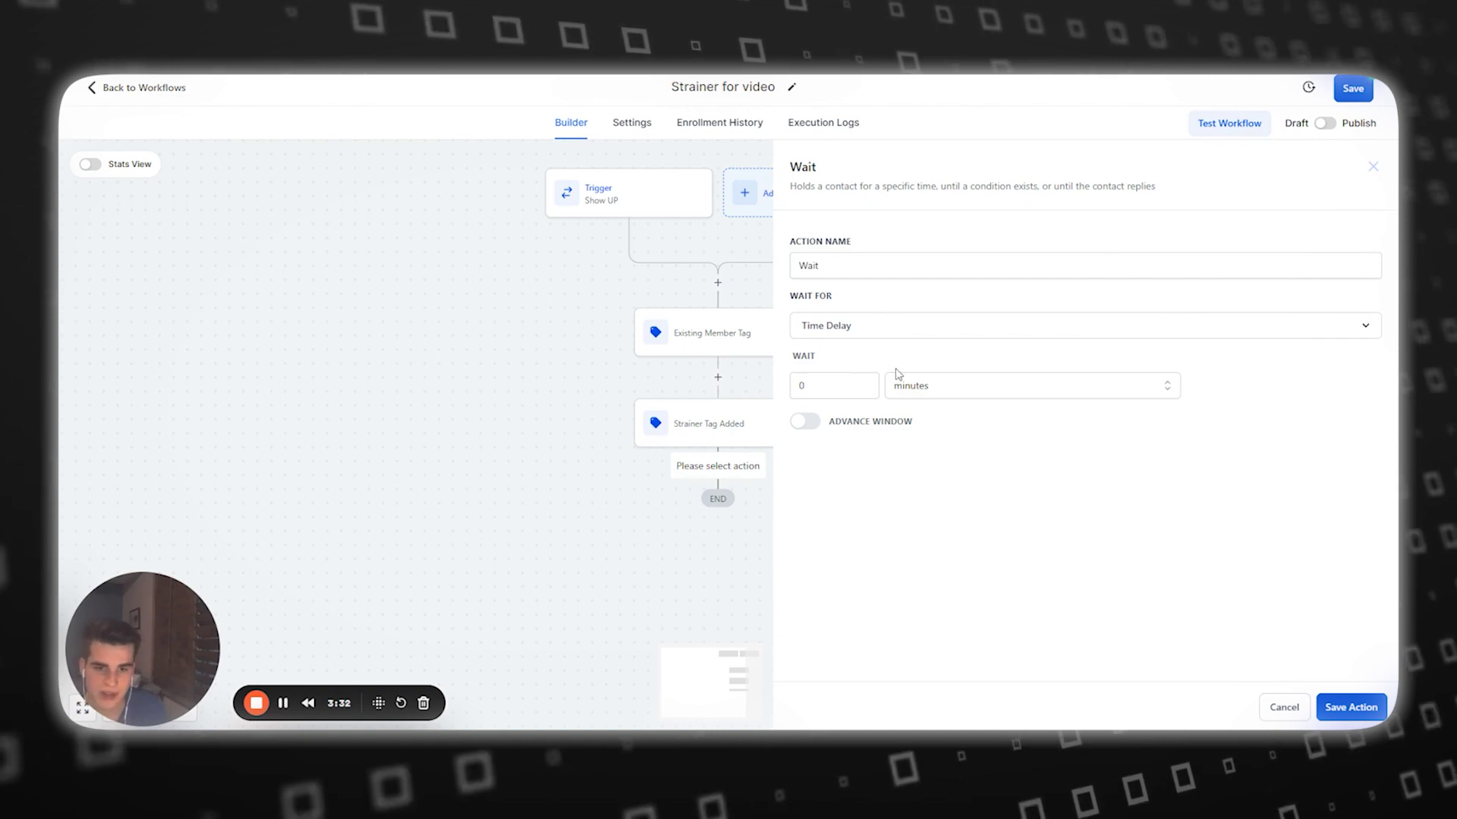
click(907, 386)
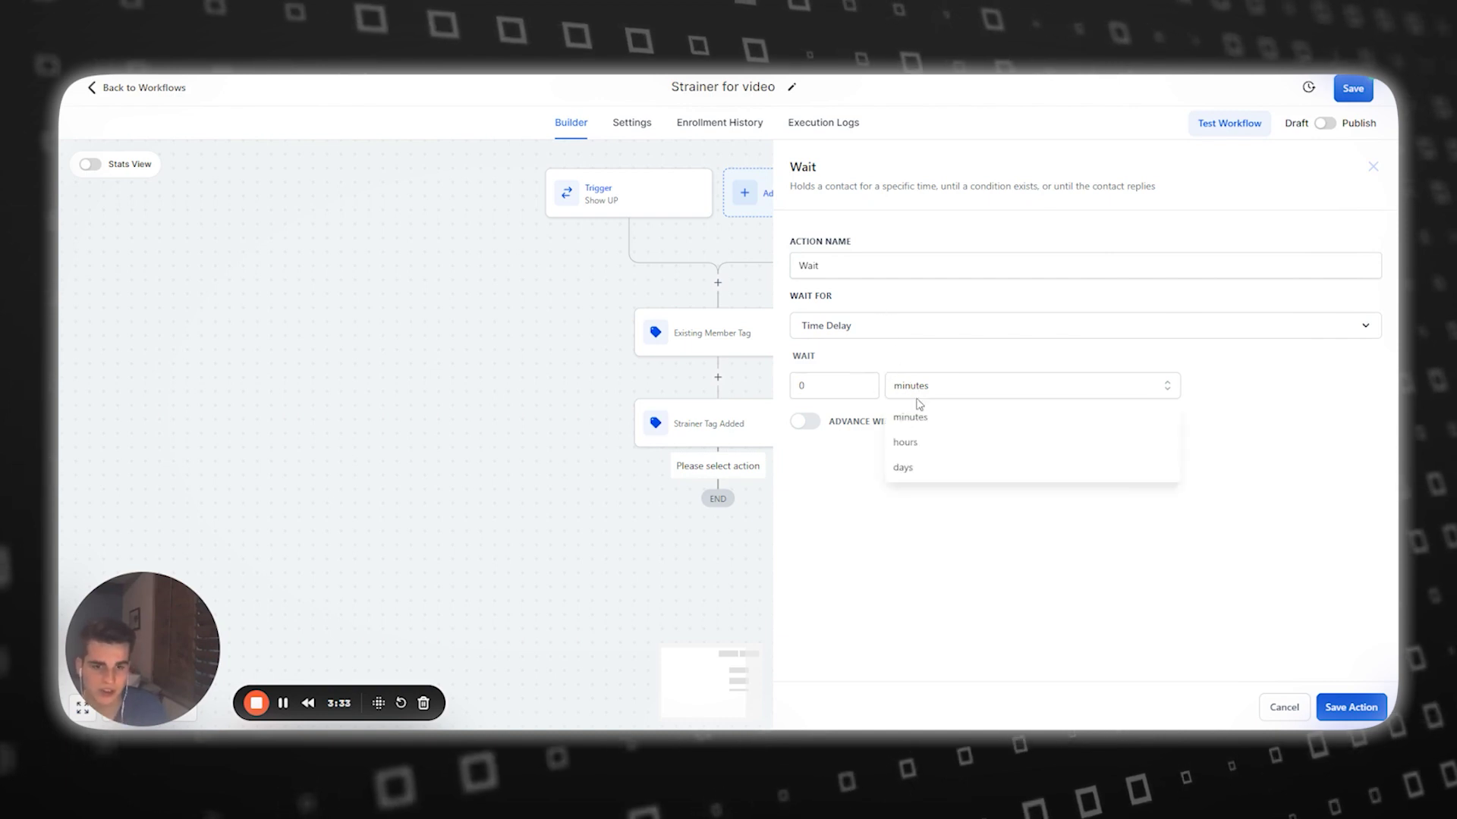
click(910, 471)
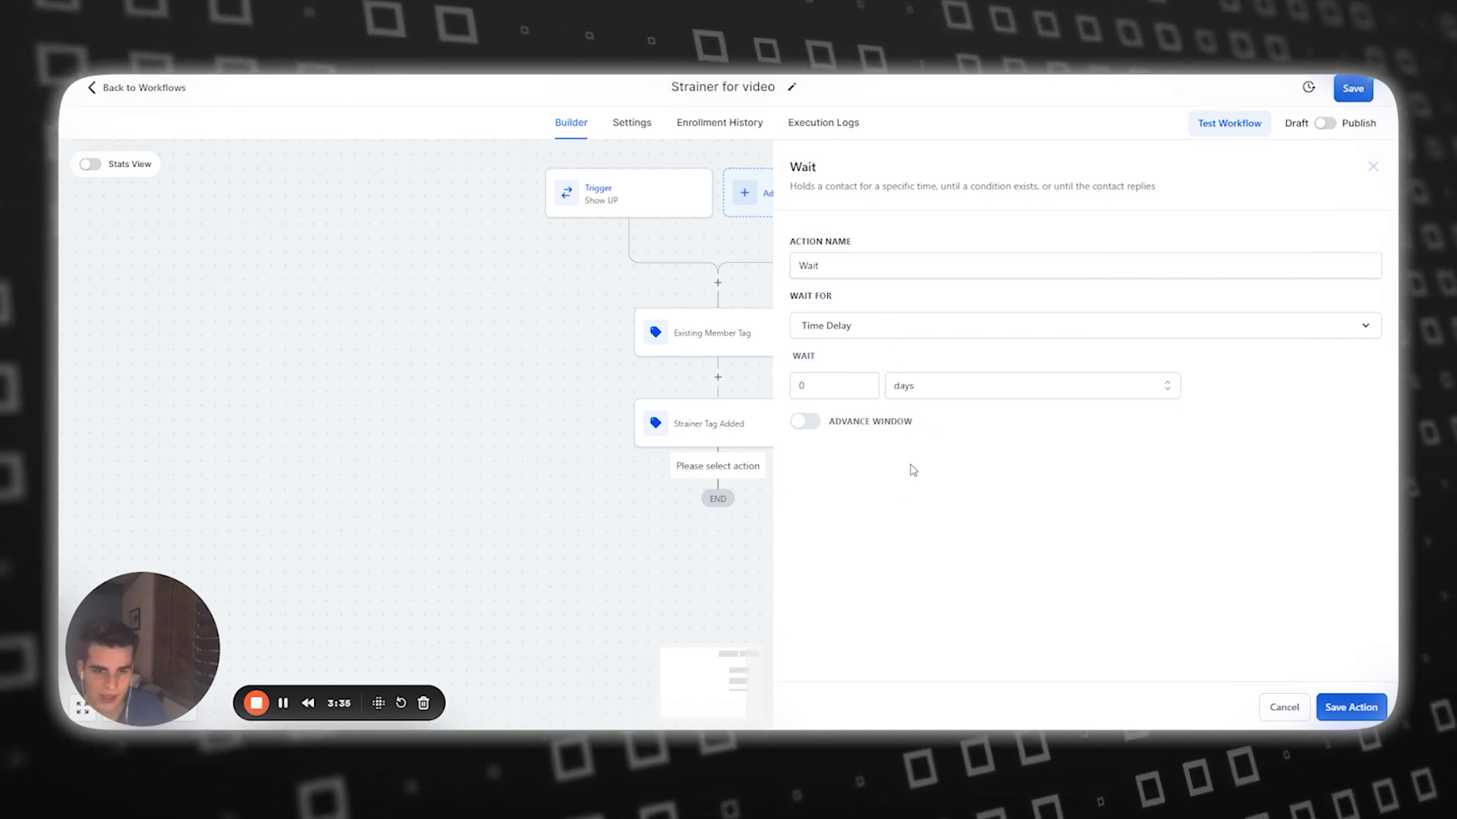
Set the wait's delay to 30 days, save it and rename the action "Wait (30 Days)".
click(867, 388)
text(8)
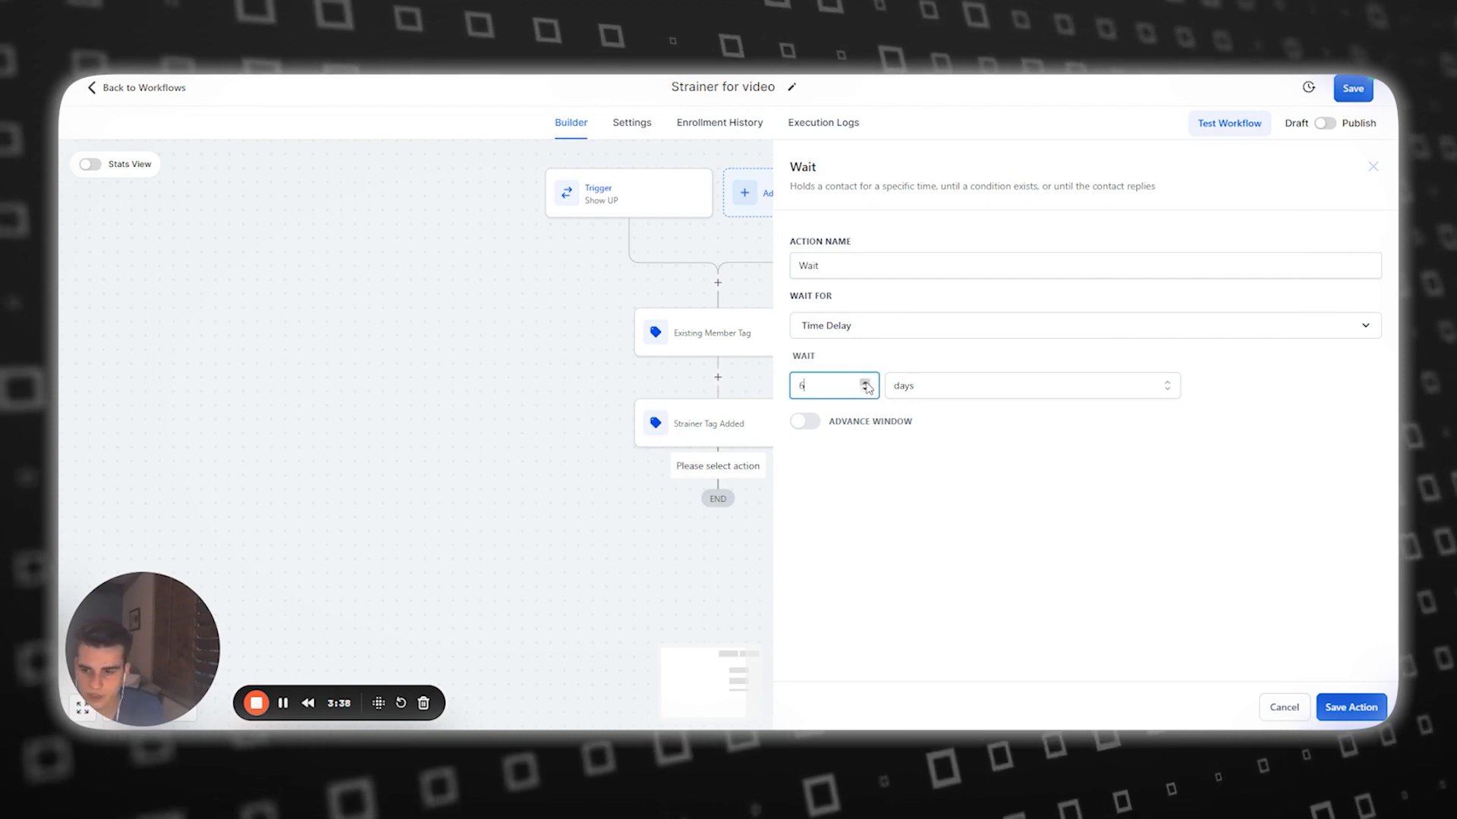
click(866, 384)
click(866, 384)
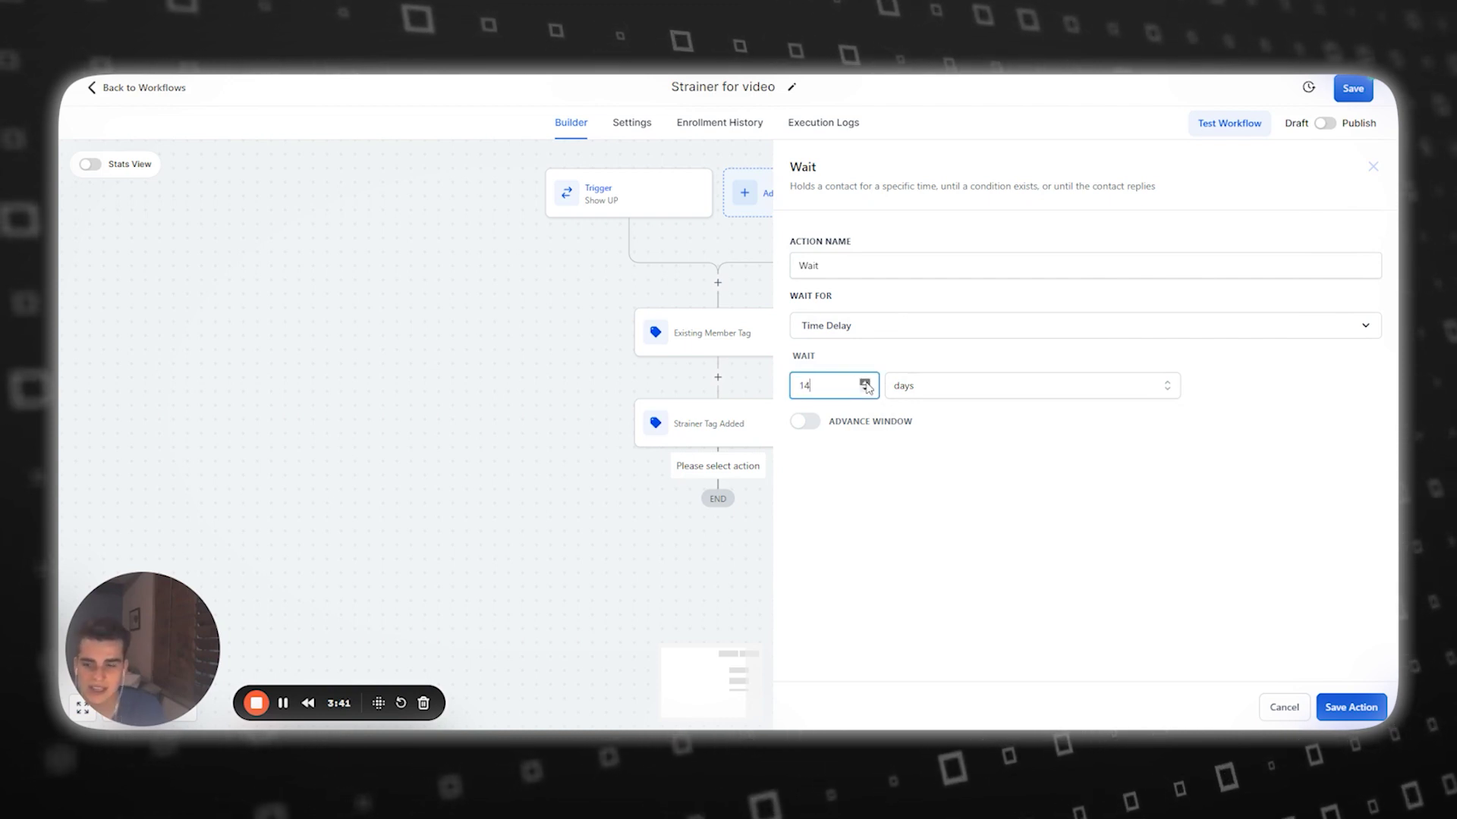
click(865, 384)
click(866, 384)
click(866, 384)
click(866, 384)
click(865, 384)
click(865, 384)
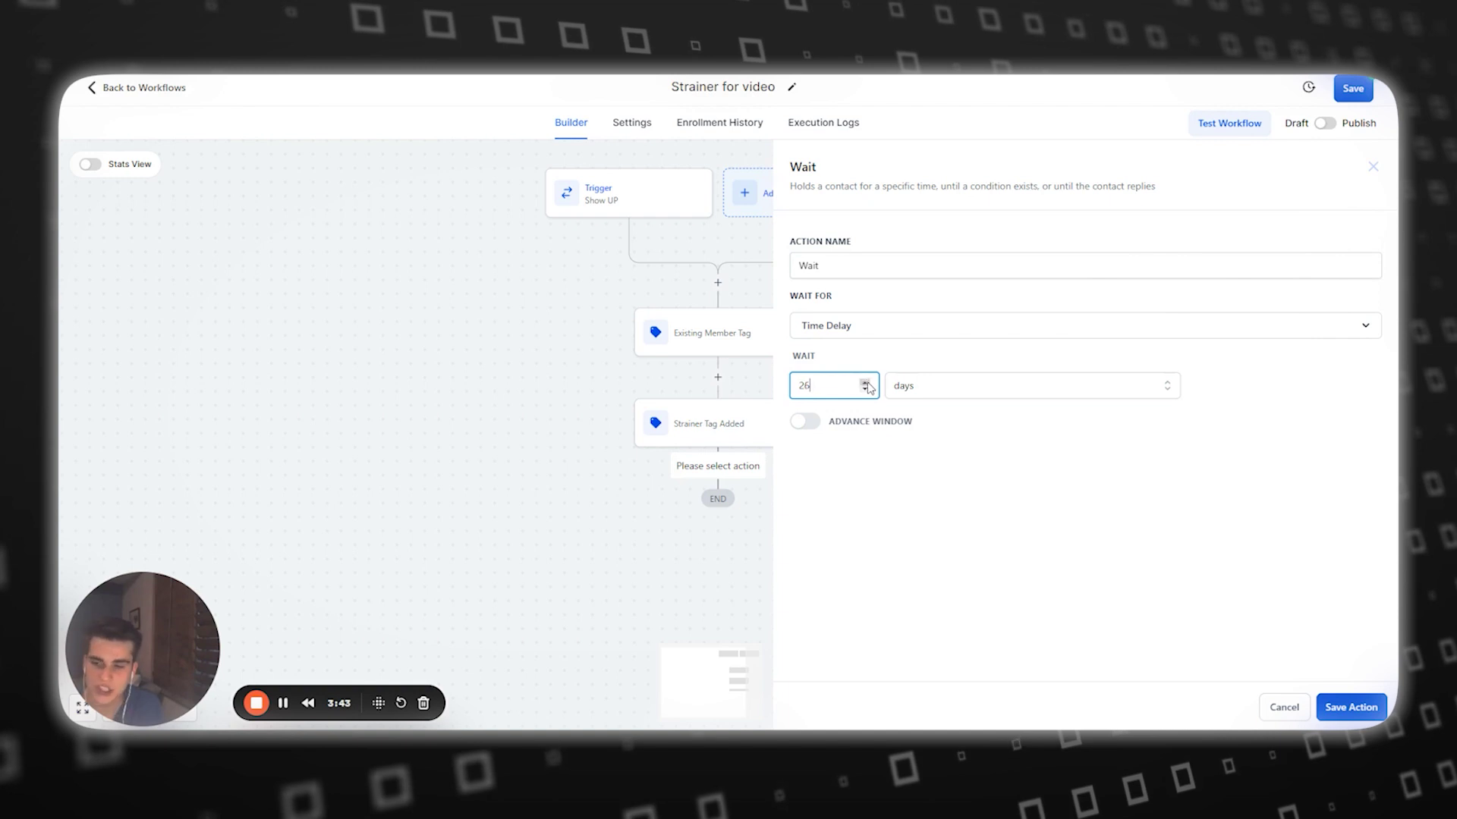
click(866, 384)
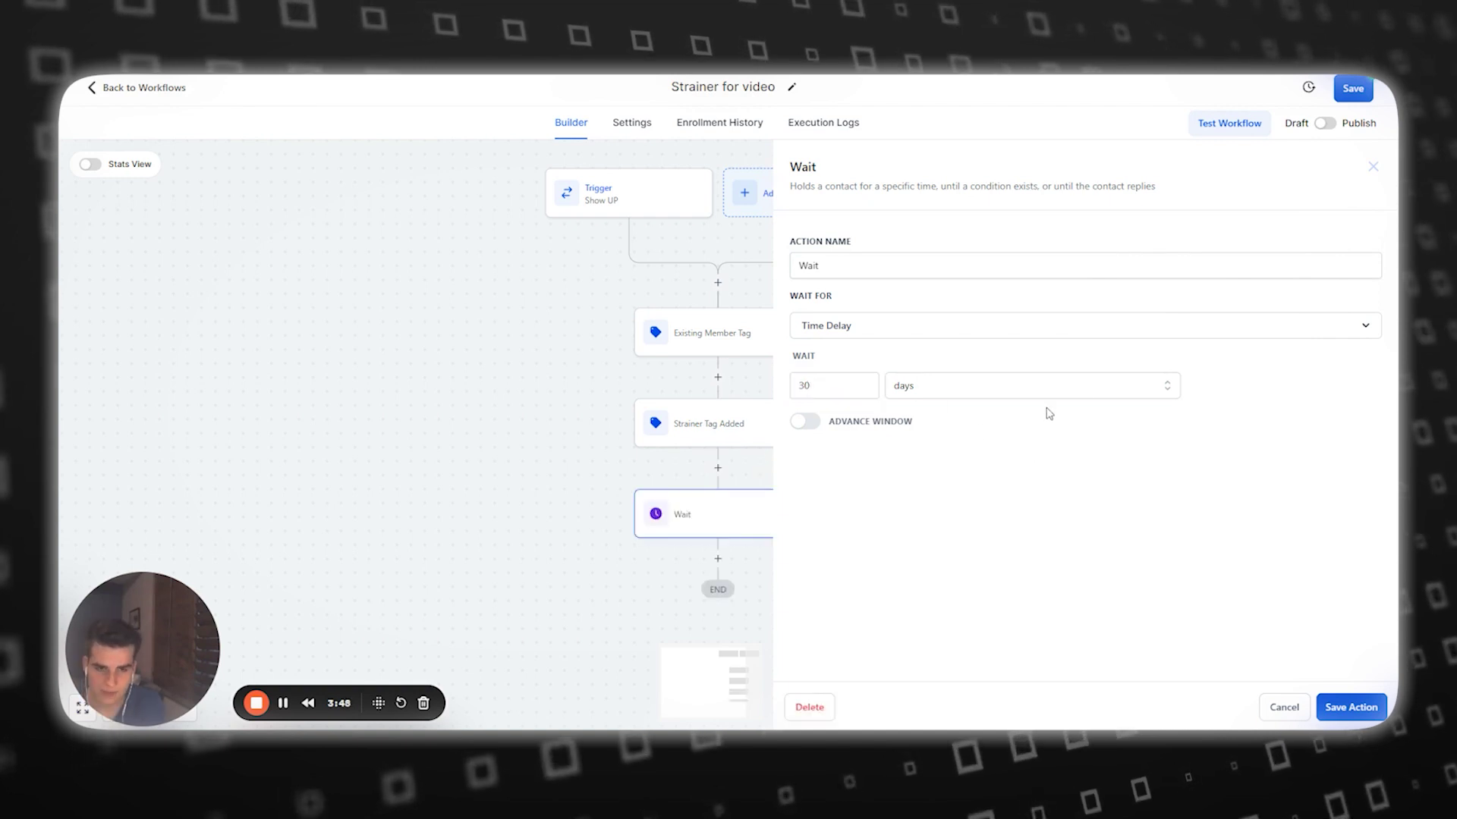
click(911, 266)
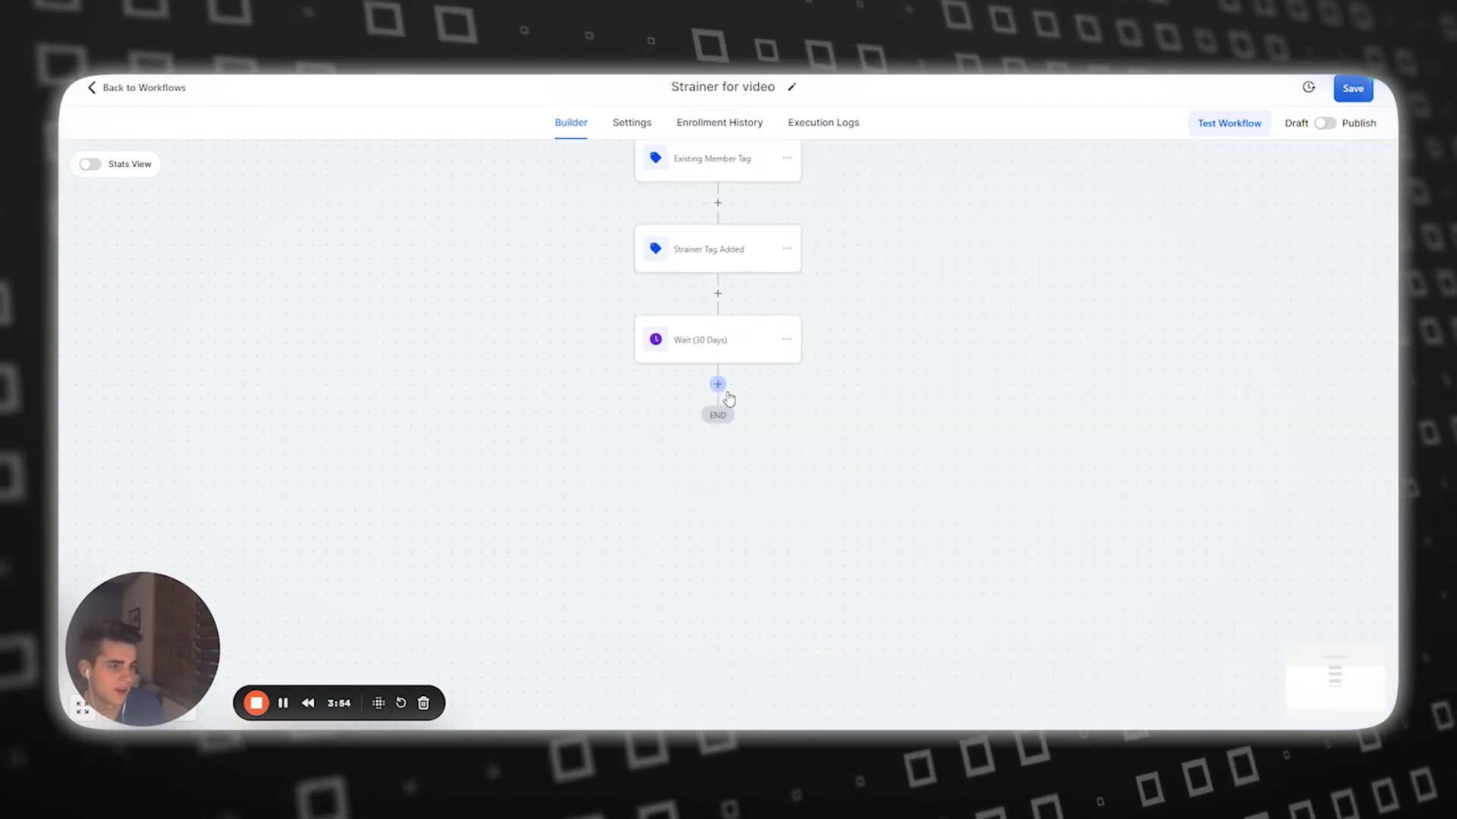
Add a Send SMS action below the 30-day wait, paste in the message requesting a 1-5 rating, save it and name it "SMS msg 1".
click(721, 386)
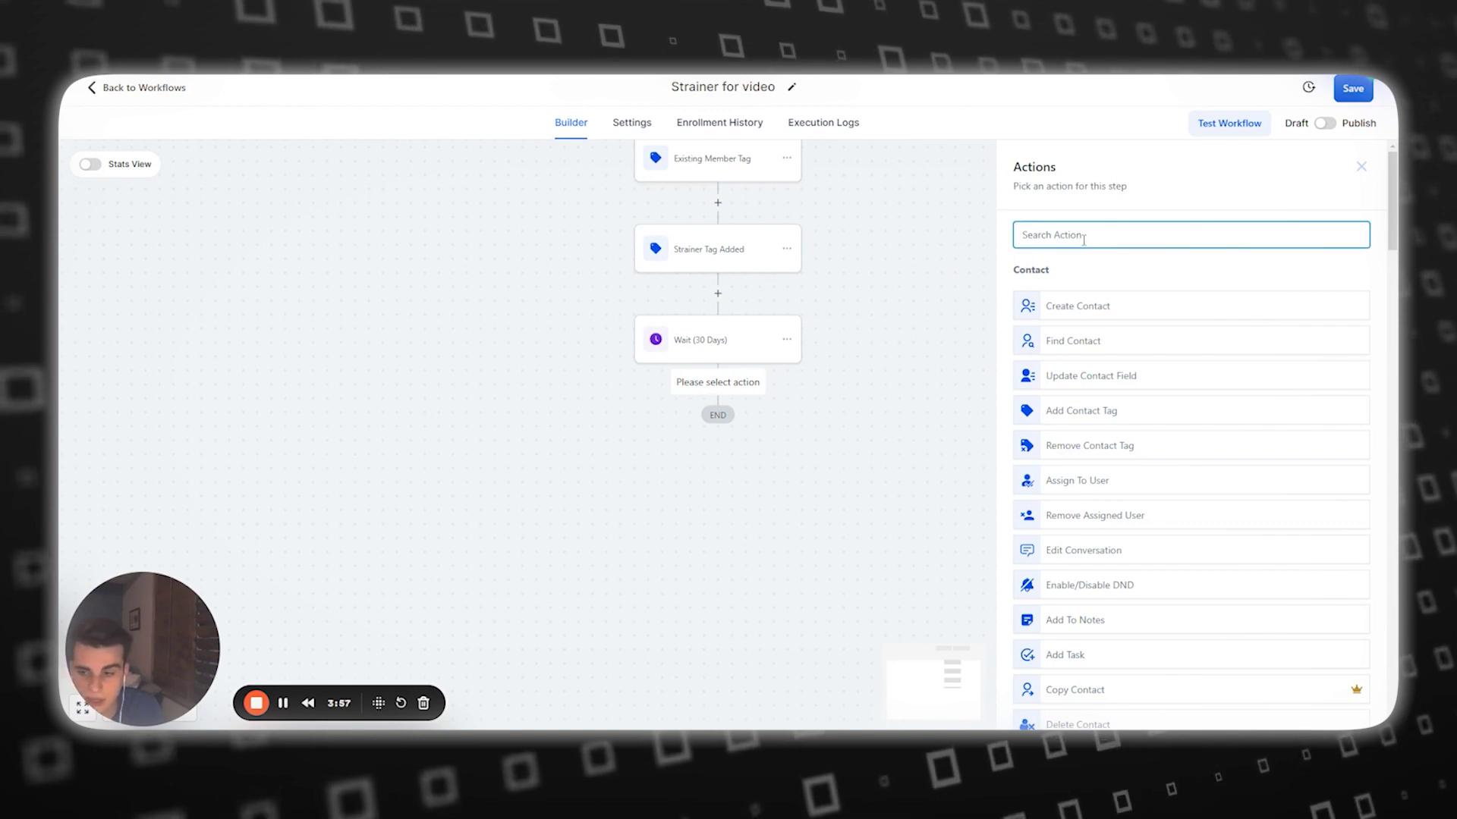
text(sms)
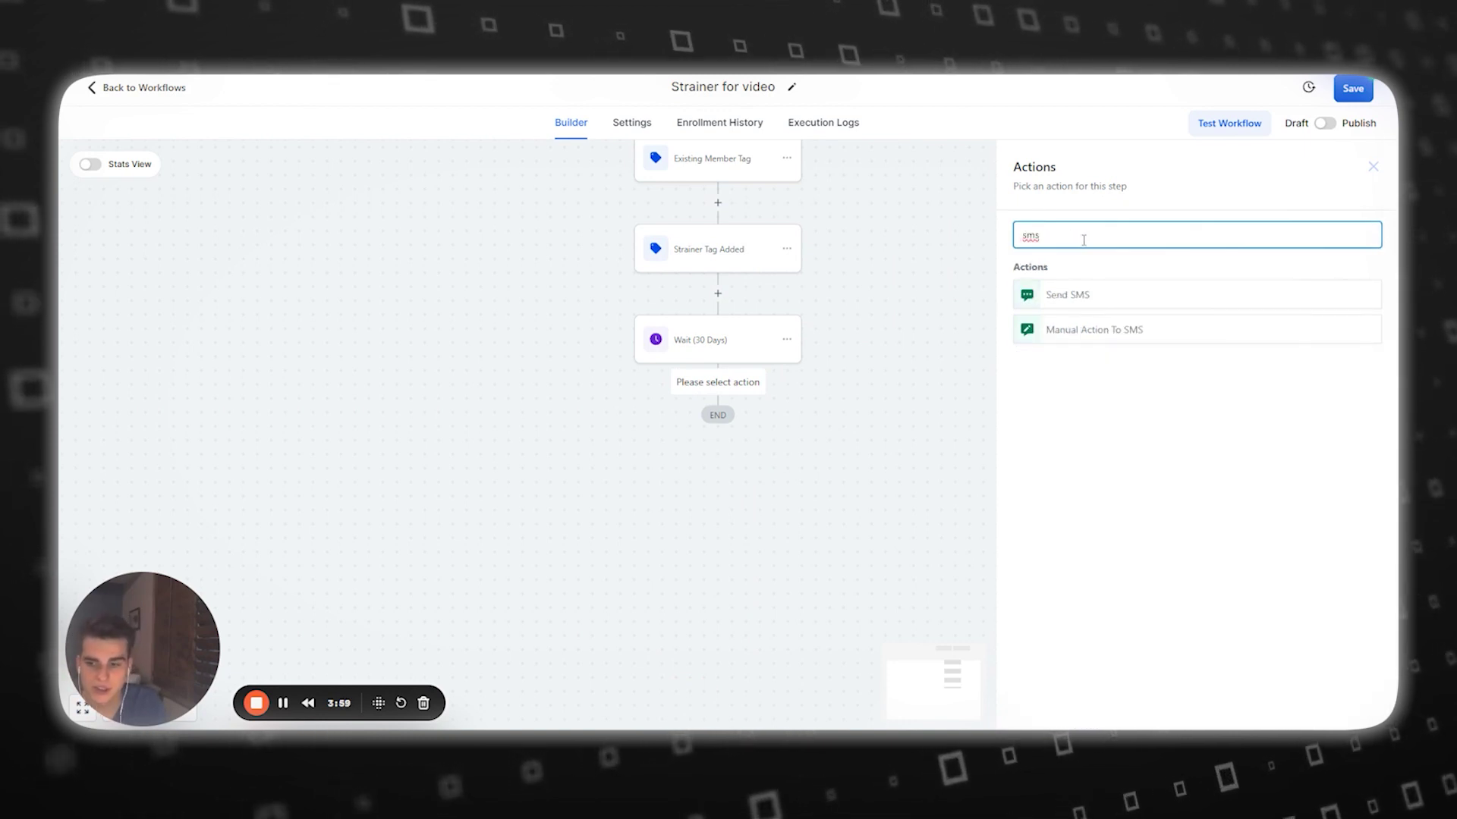
click(1096, 292)
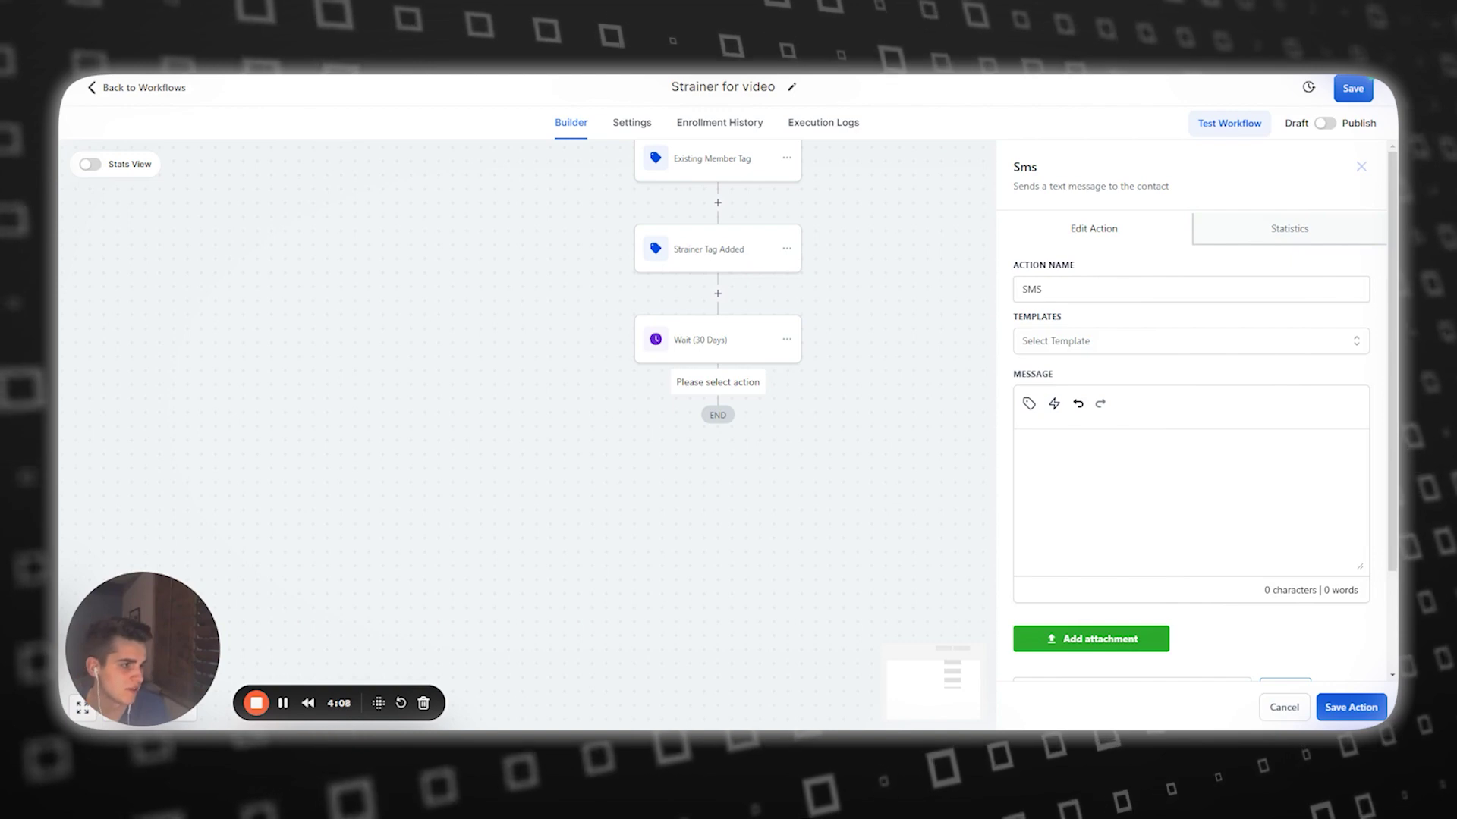
key(ctrl+v)
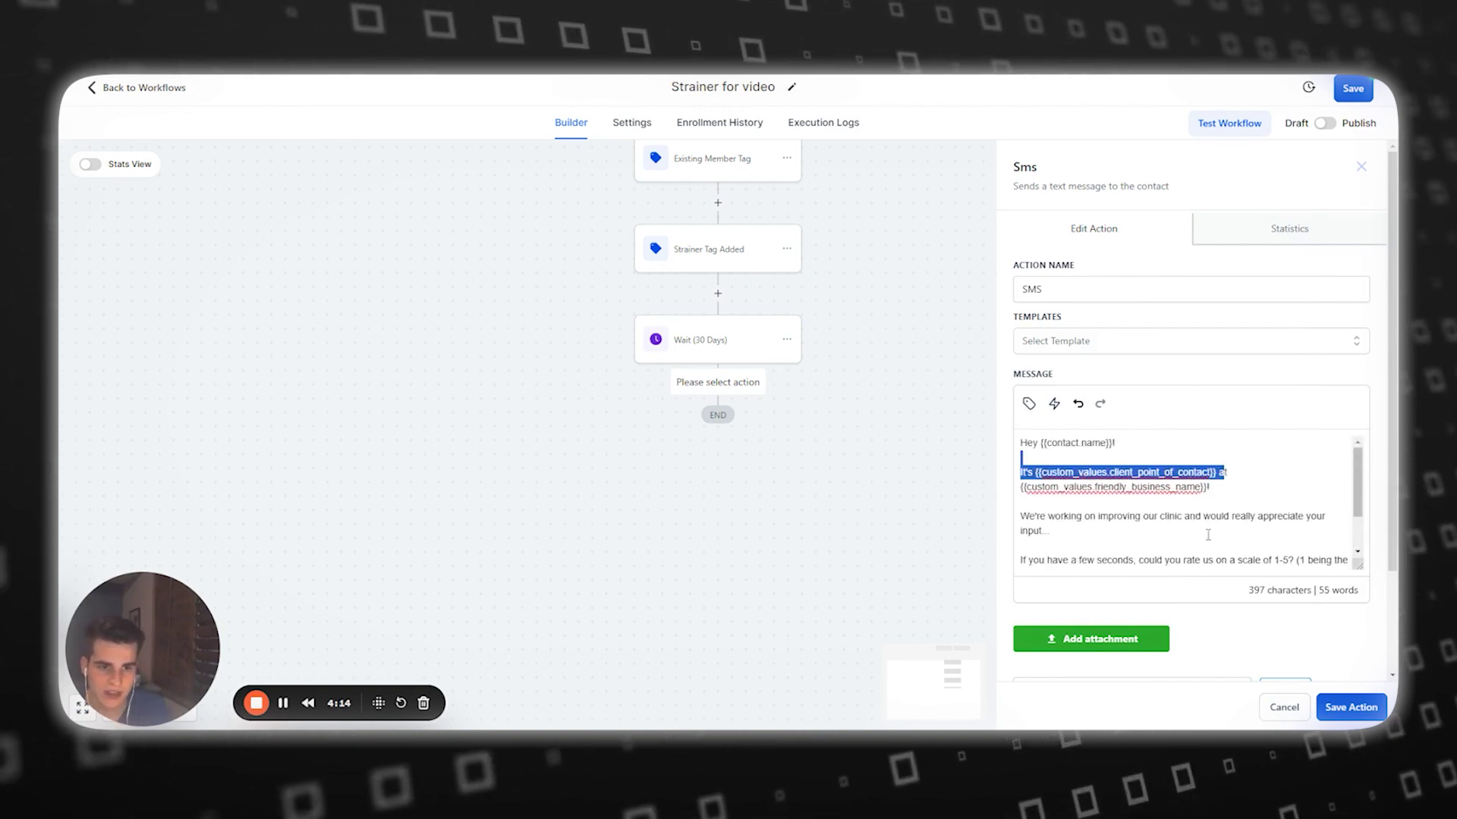
scroll(1255, 533, down, 1)
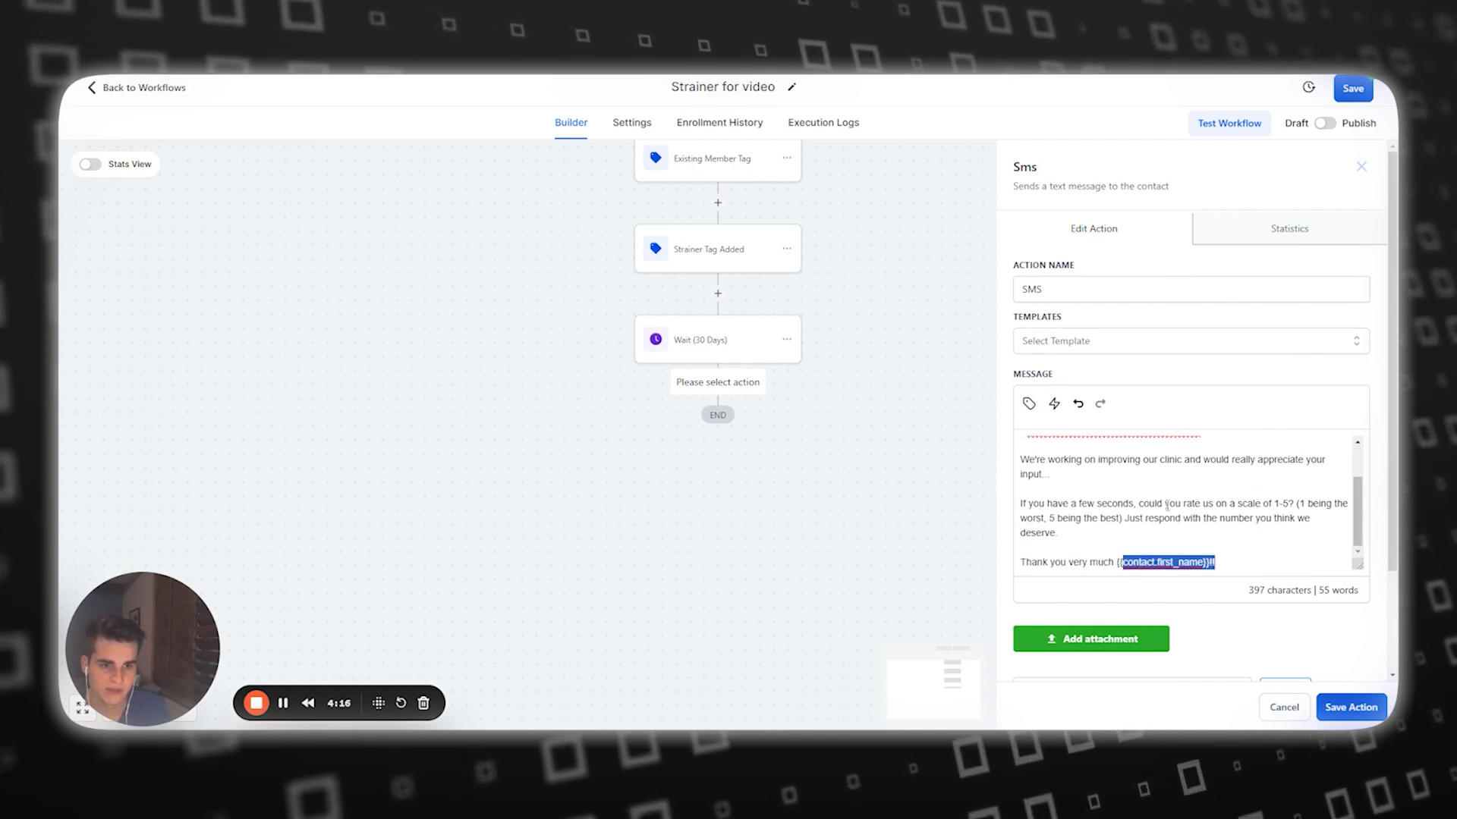
scroll(1158, 540, up, 1)
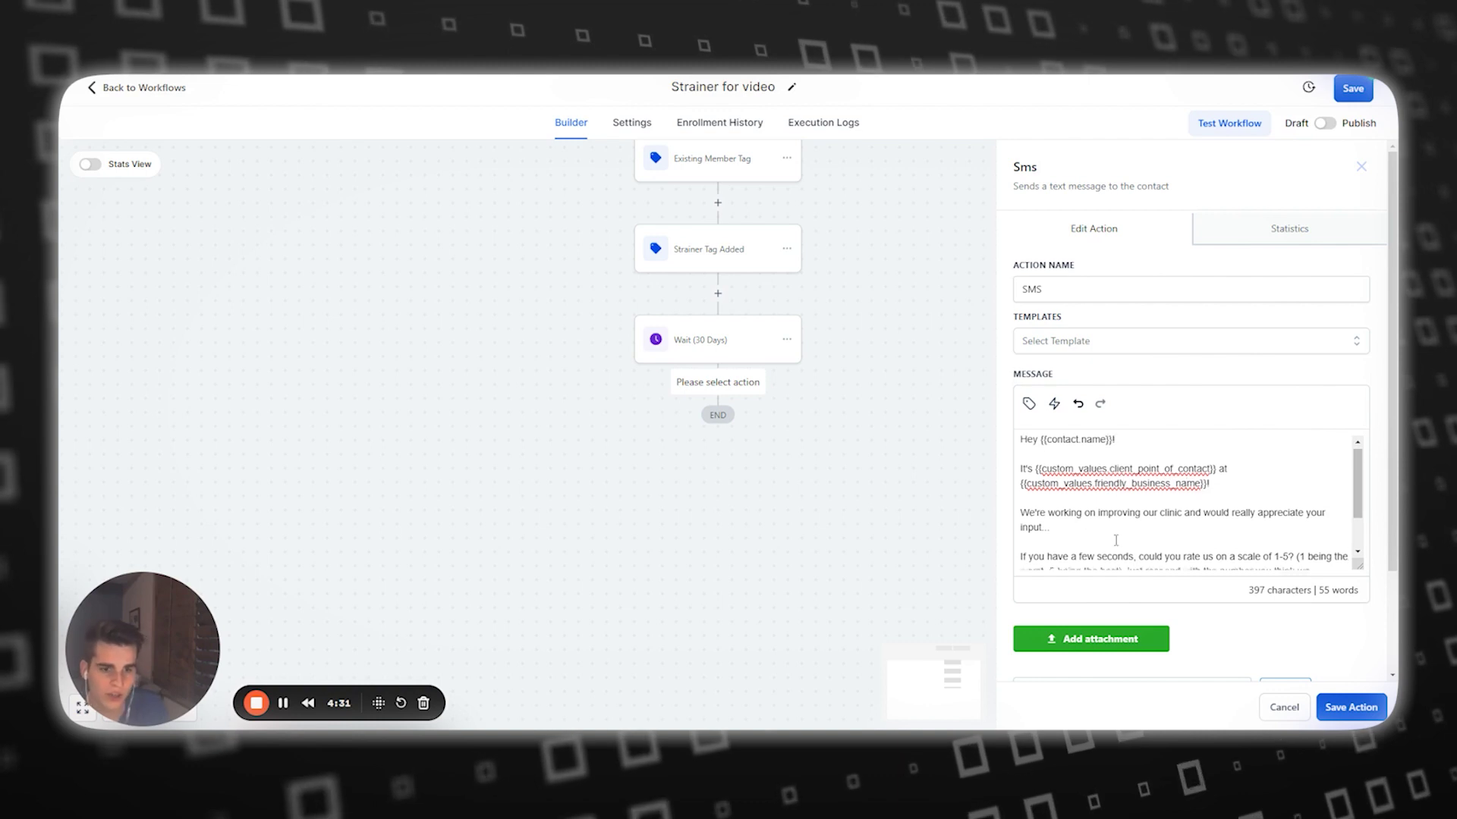
scroll(1159, 478, down, 1)
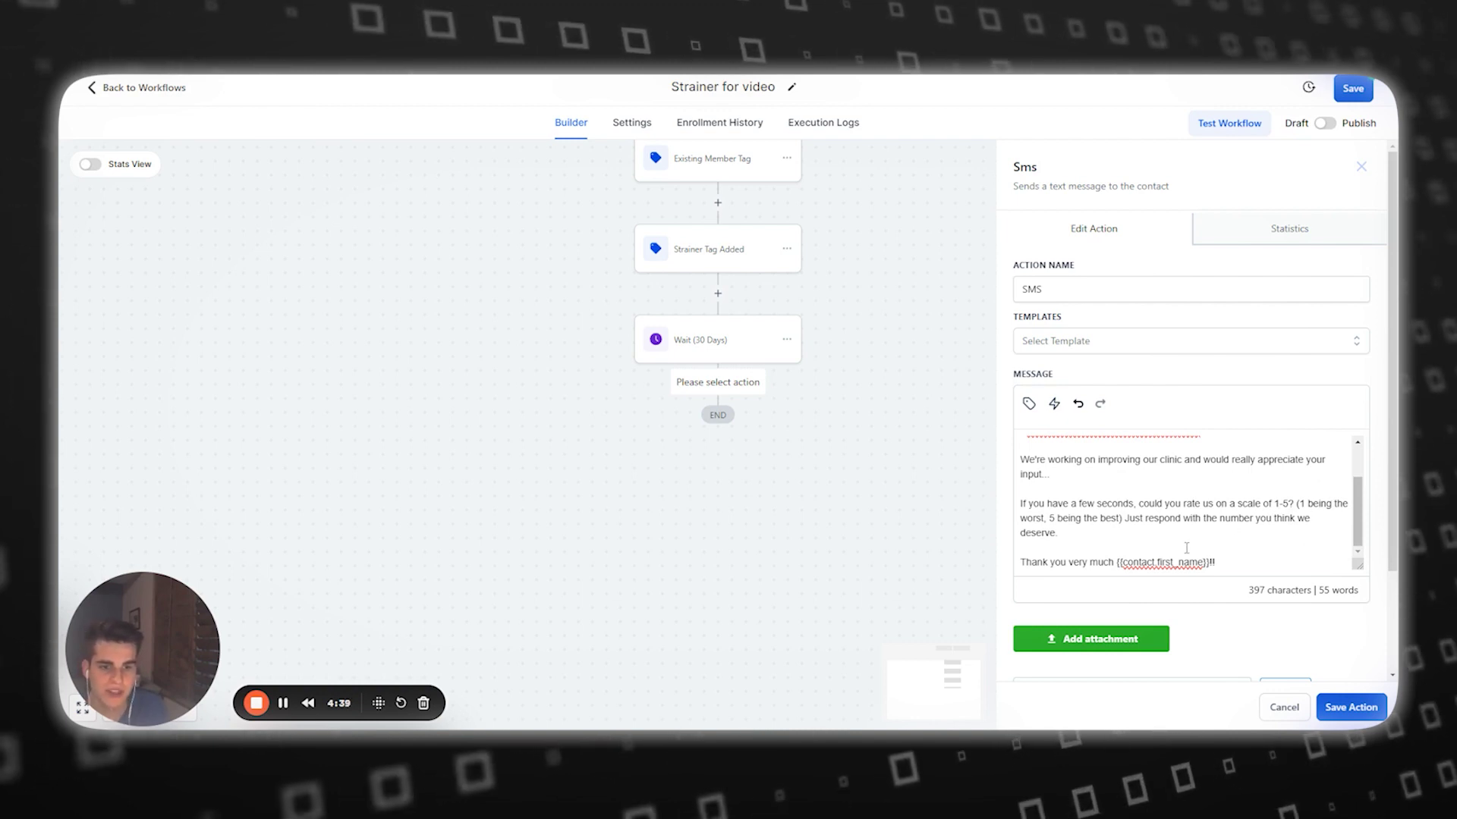
scroll(1164, 549, down, 1)
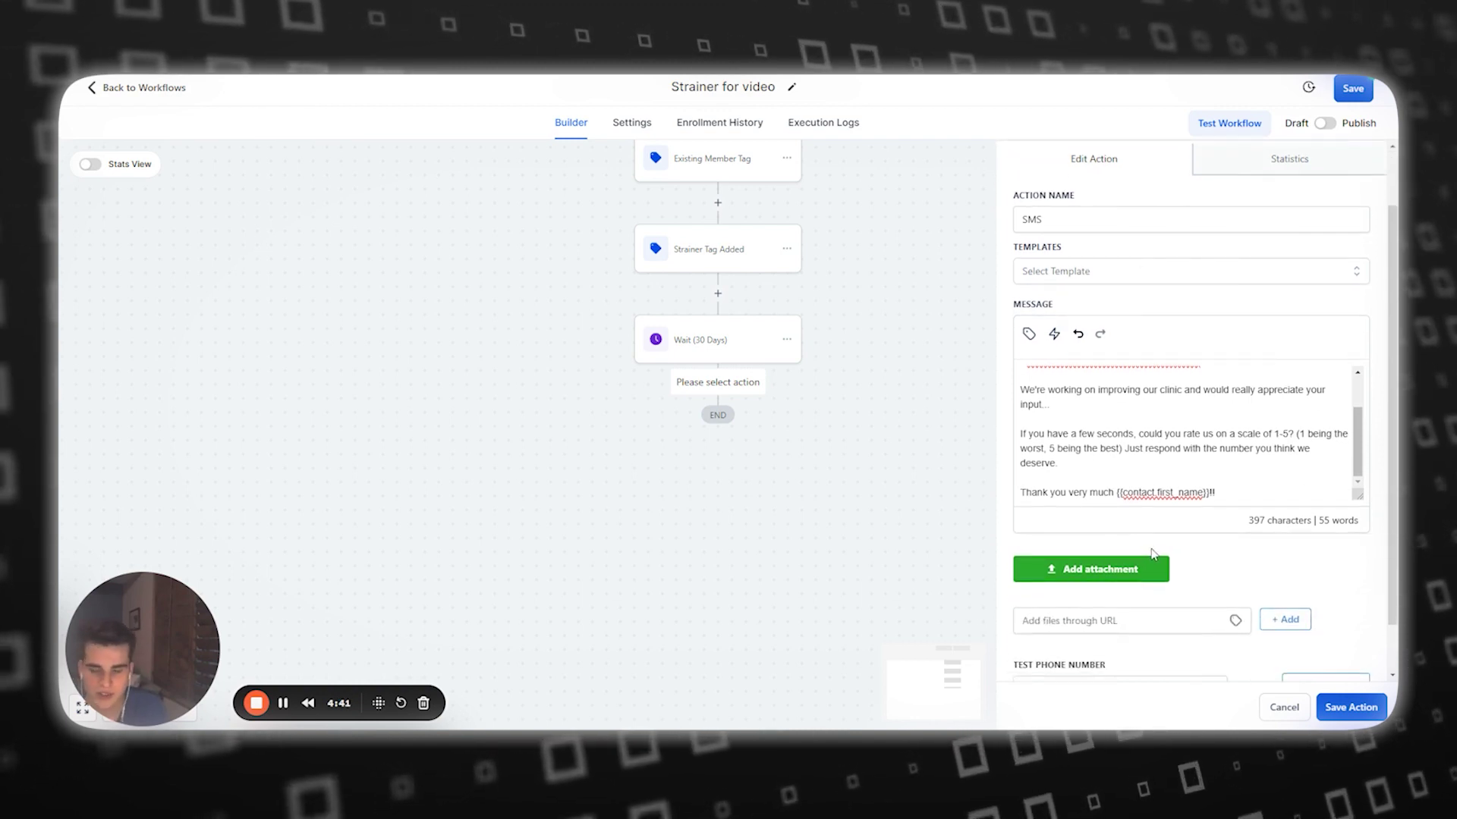
click(1351, 707)
click(771, 434)
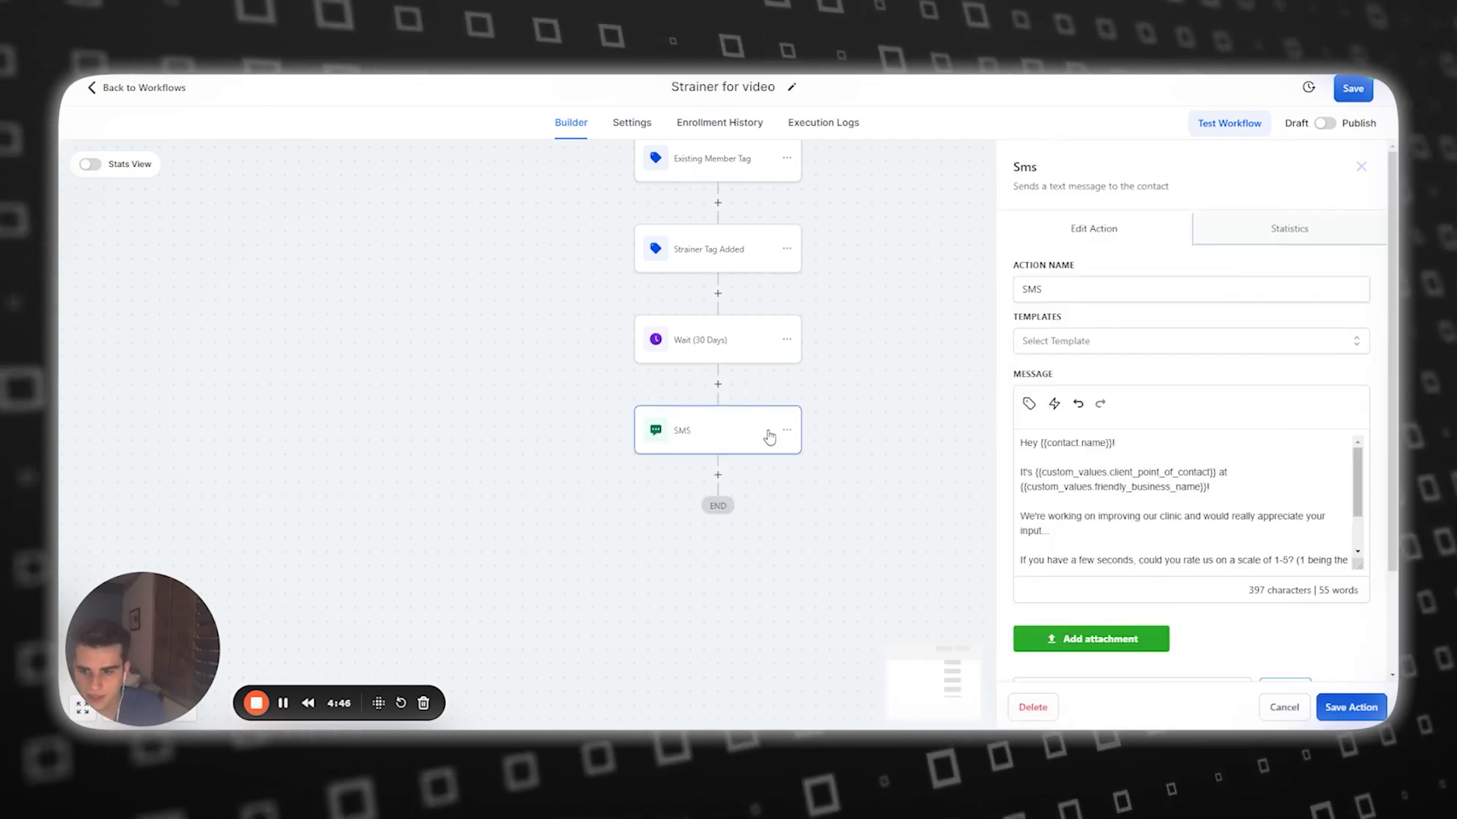
click(1070, 294)
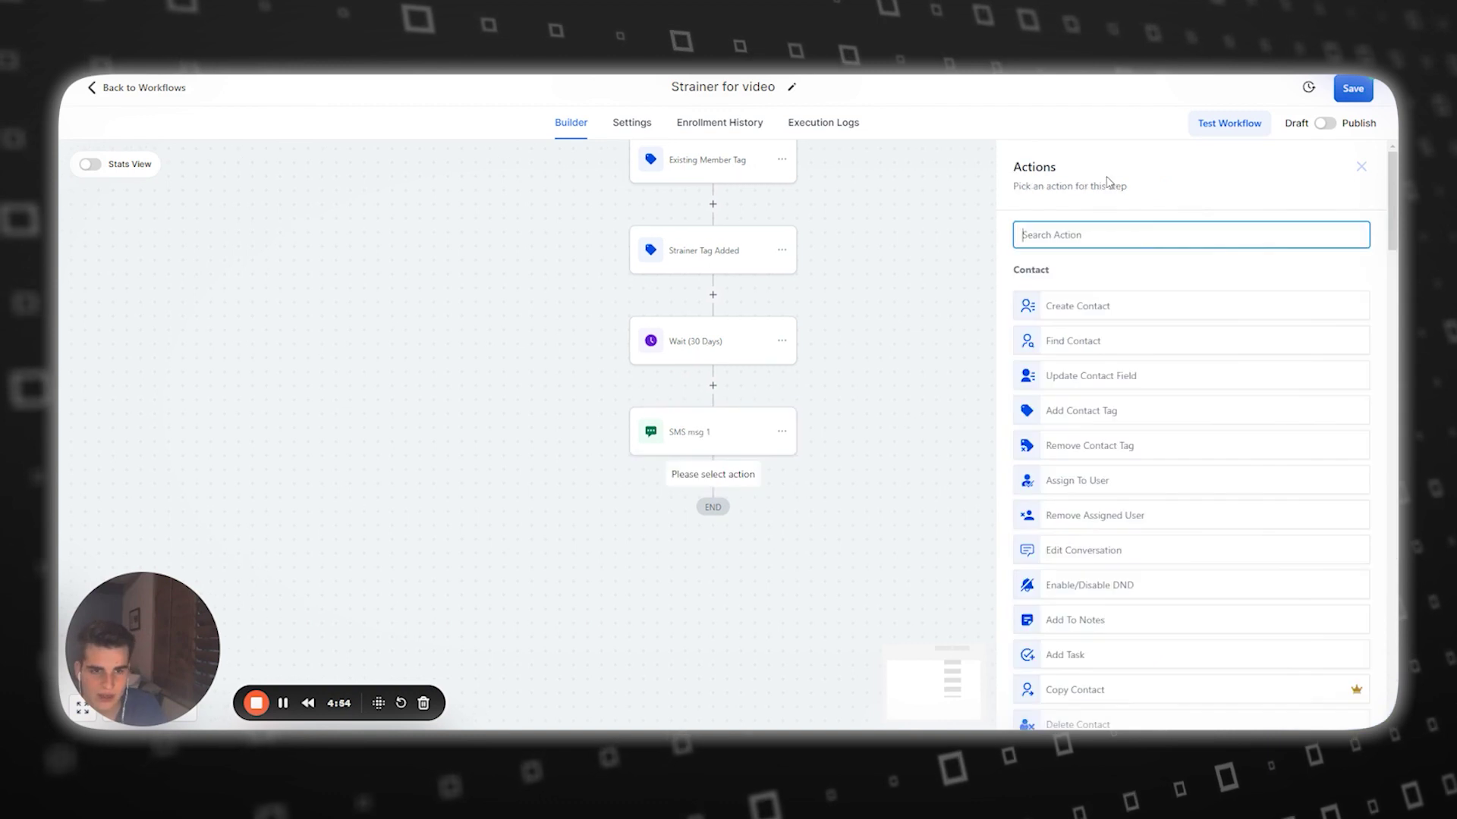
Add a Wait action named "Wait for member to respond" below the SMS, waiting for a Contact Reply to SMS msg 1, and save it.
text(wa)
click(1116, 299)
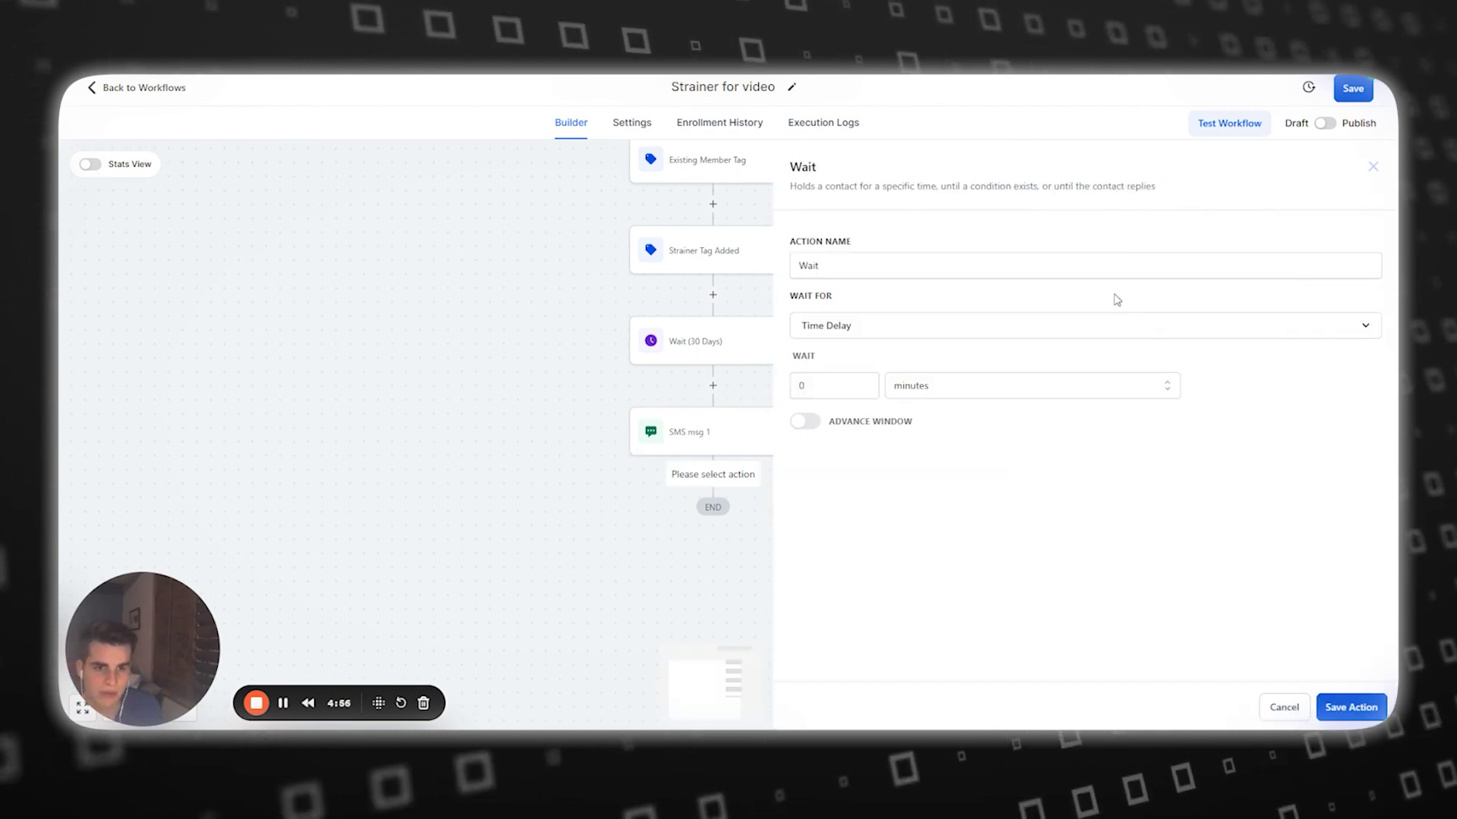
click(872, 383)
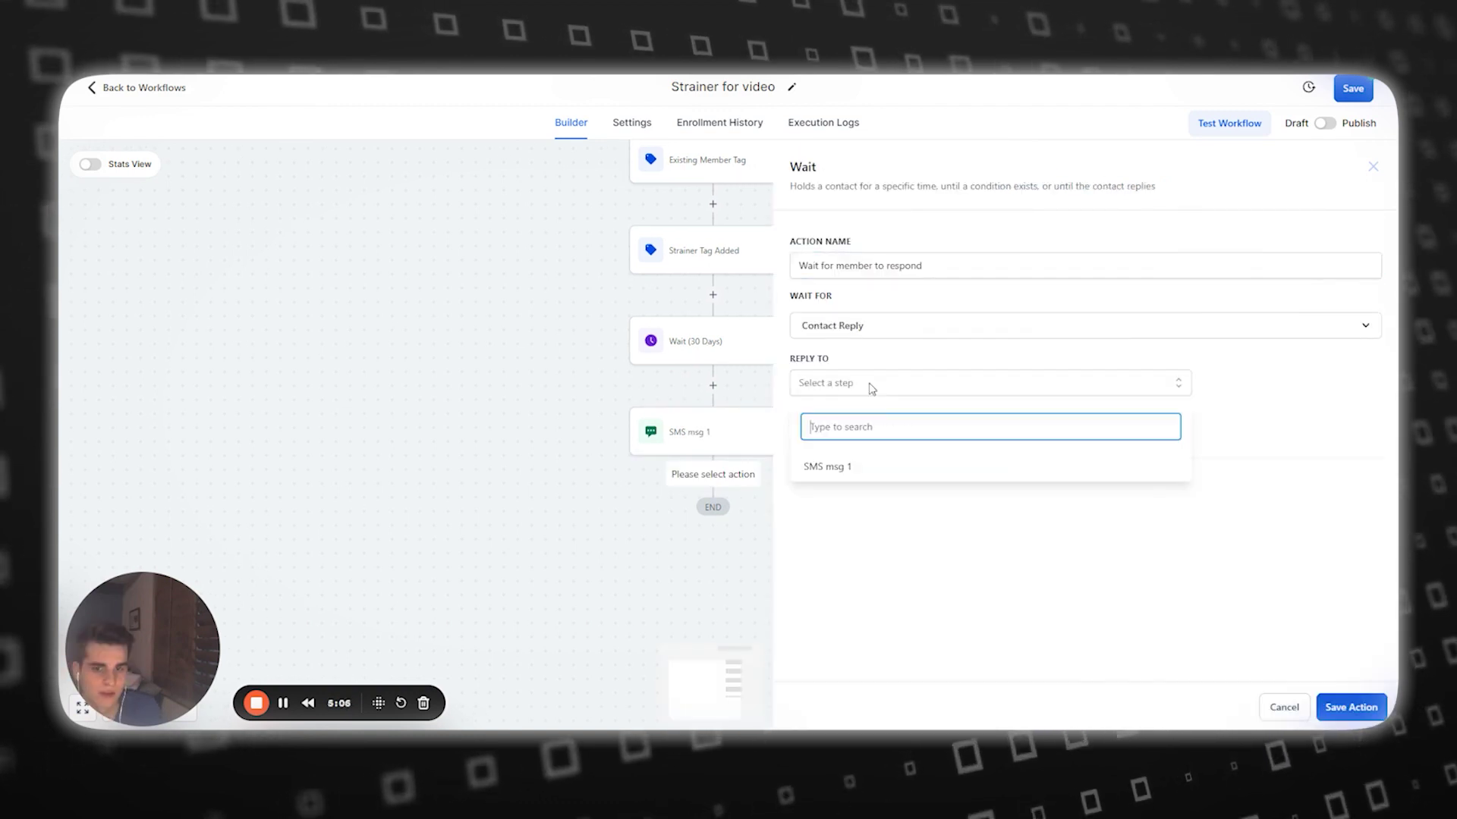
click(858, 464)
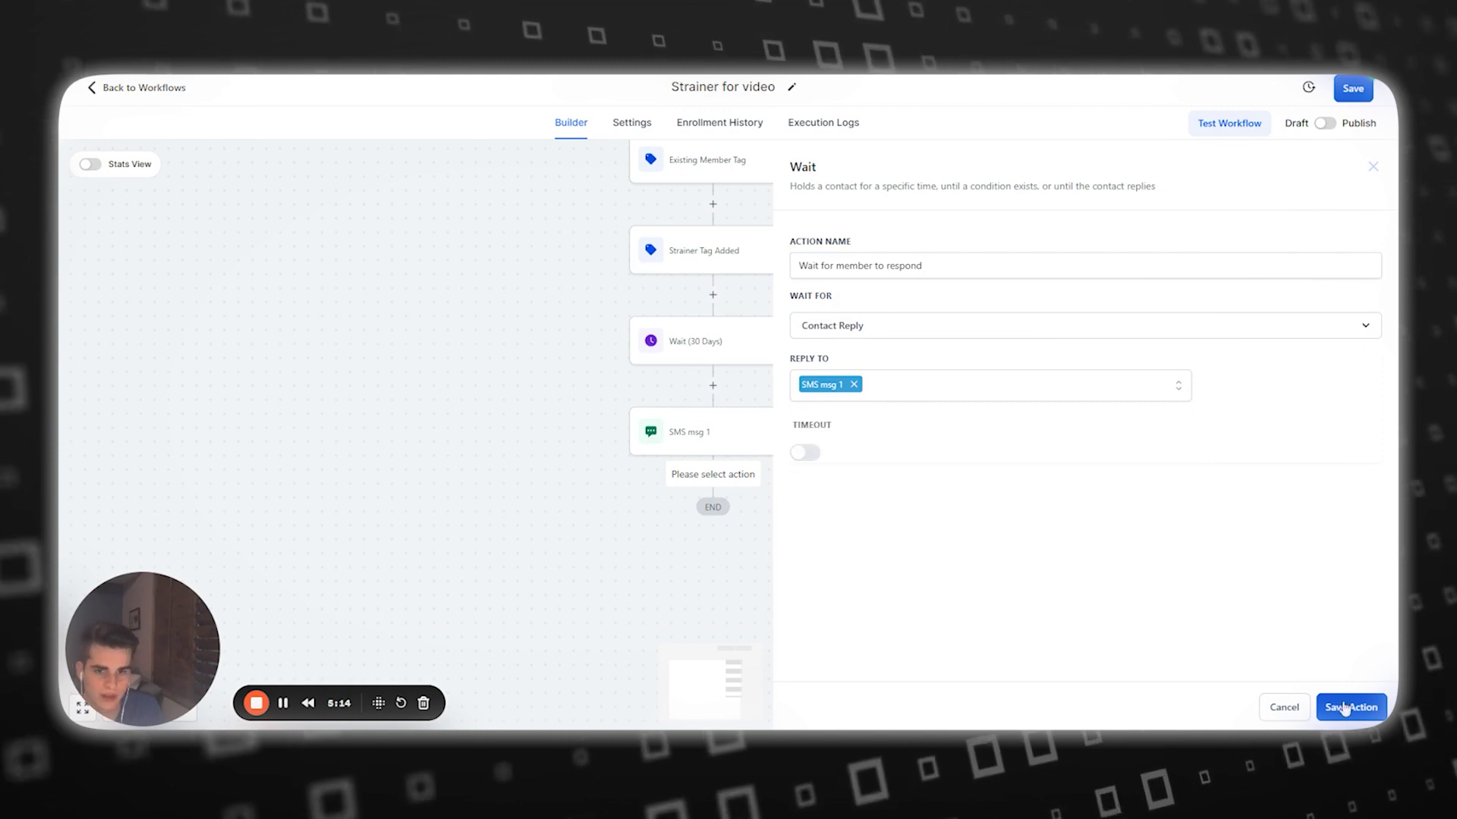
click(1343, 707)
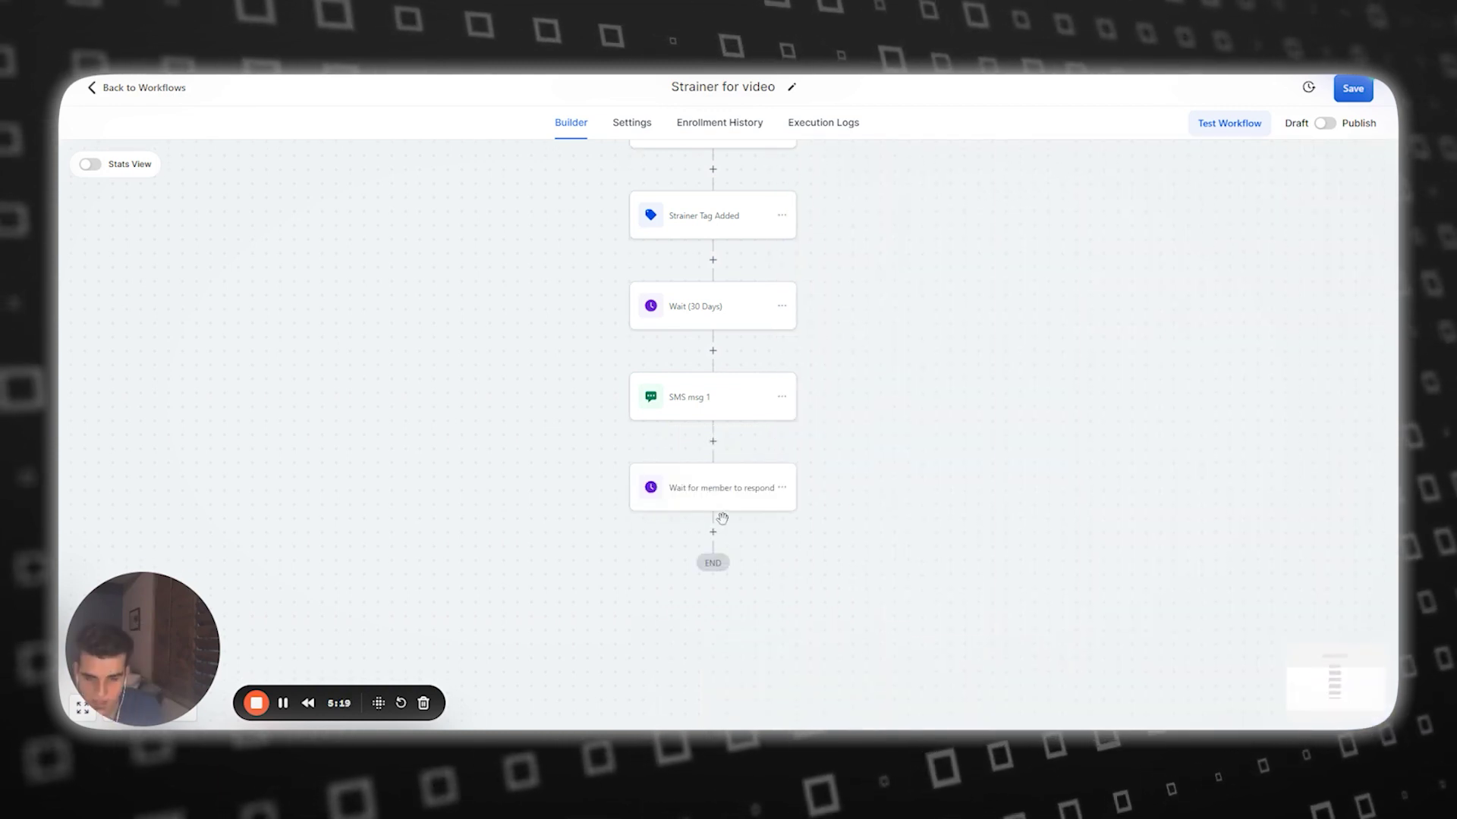
Review the rating question in SMS msg 1, and add an if/else Condition action below the wait for the member's response.
click(694, 399)
scroll(1278, 503, down, 2)
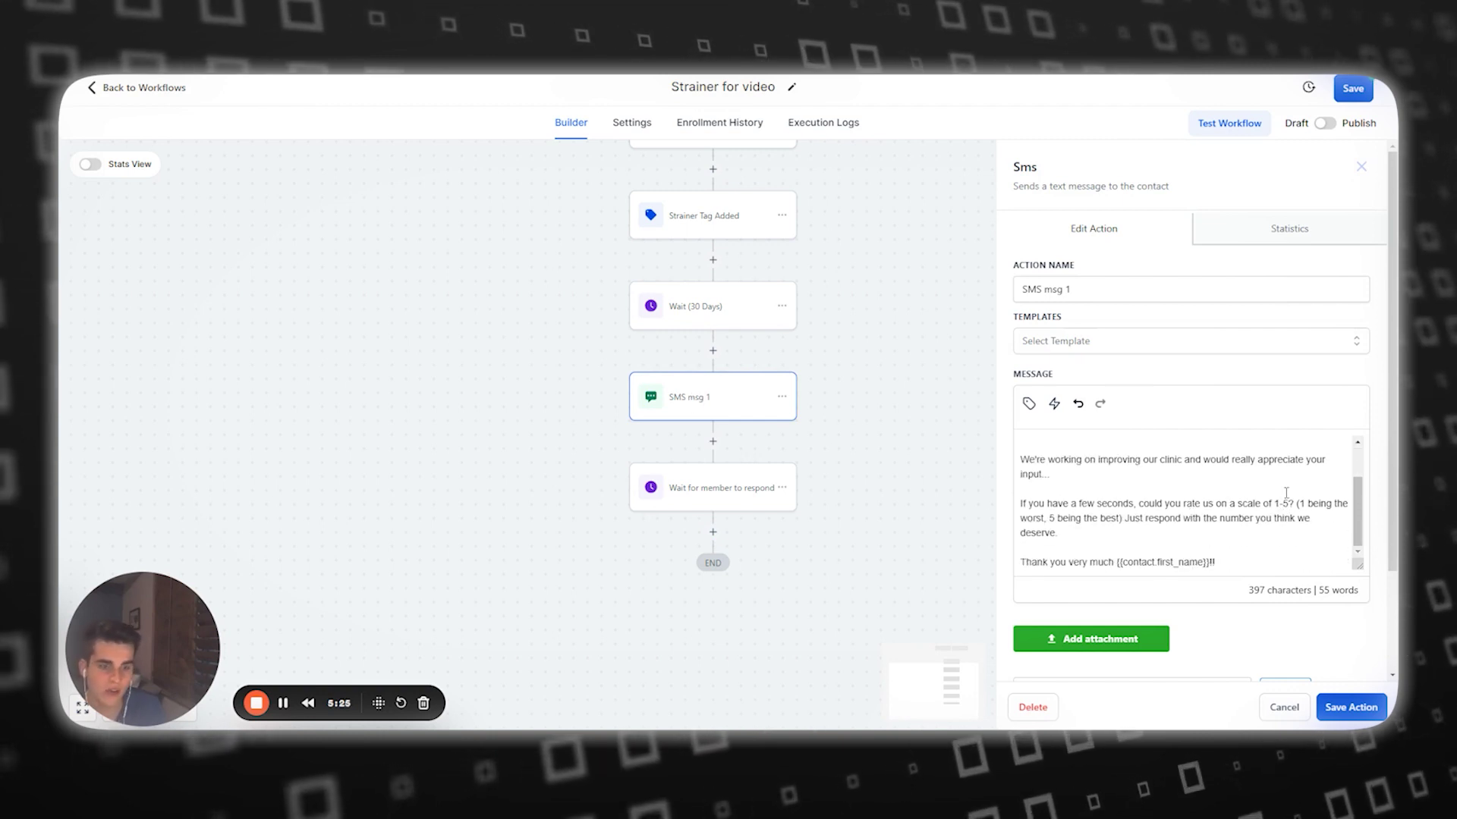
click(759, 523)
scroll(741, 523, down, 1)
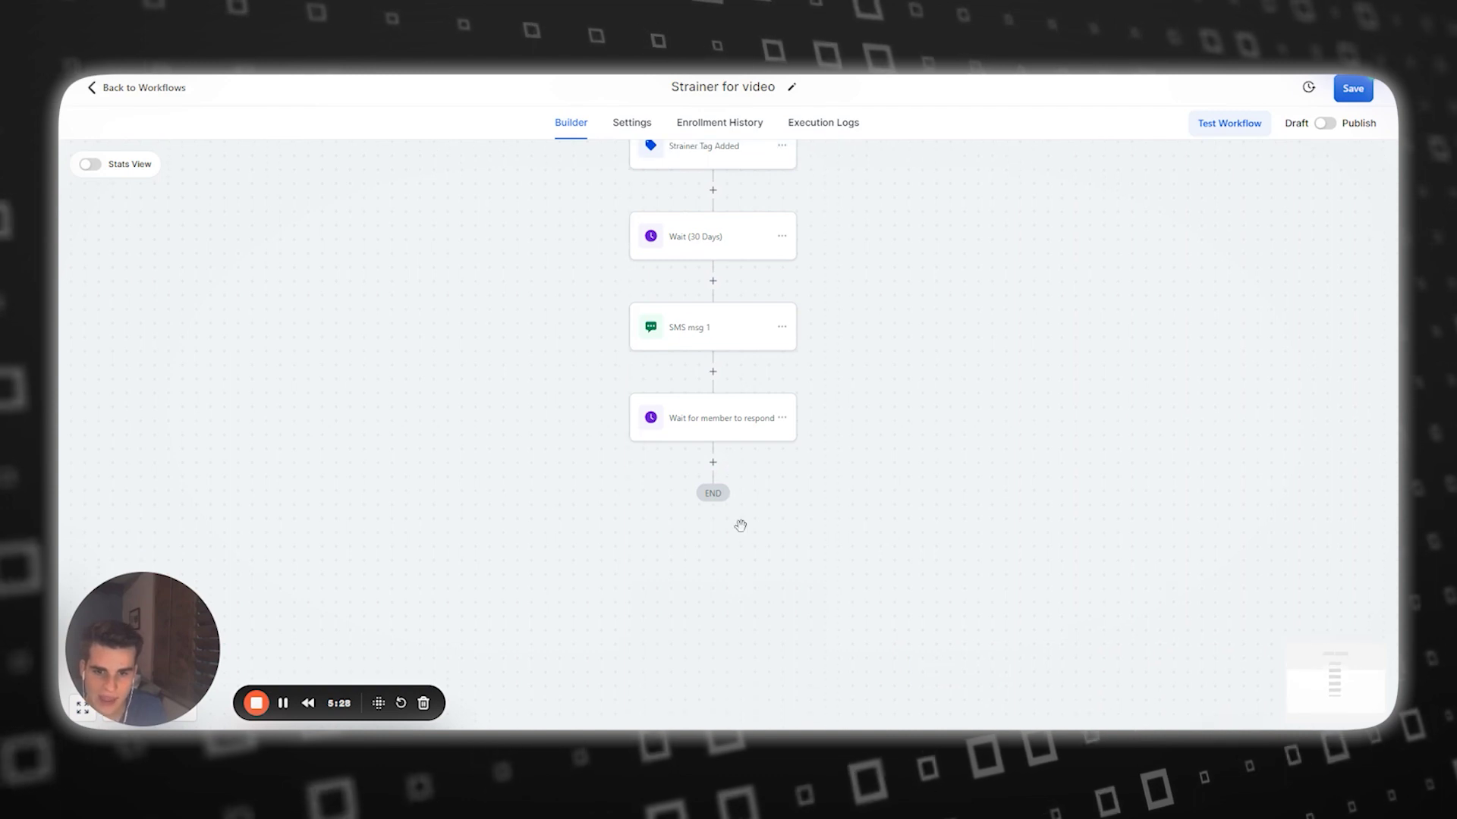
click(713, 465)
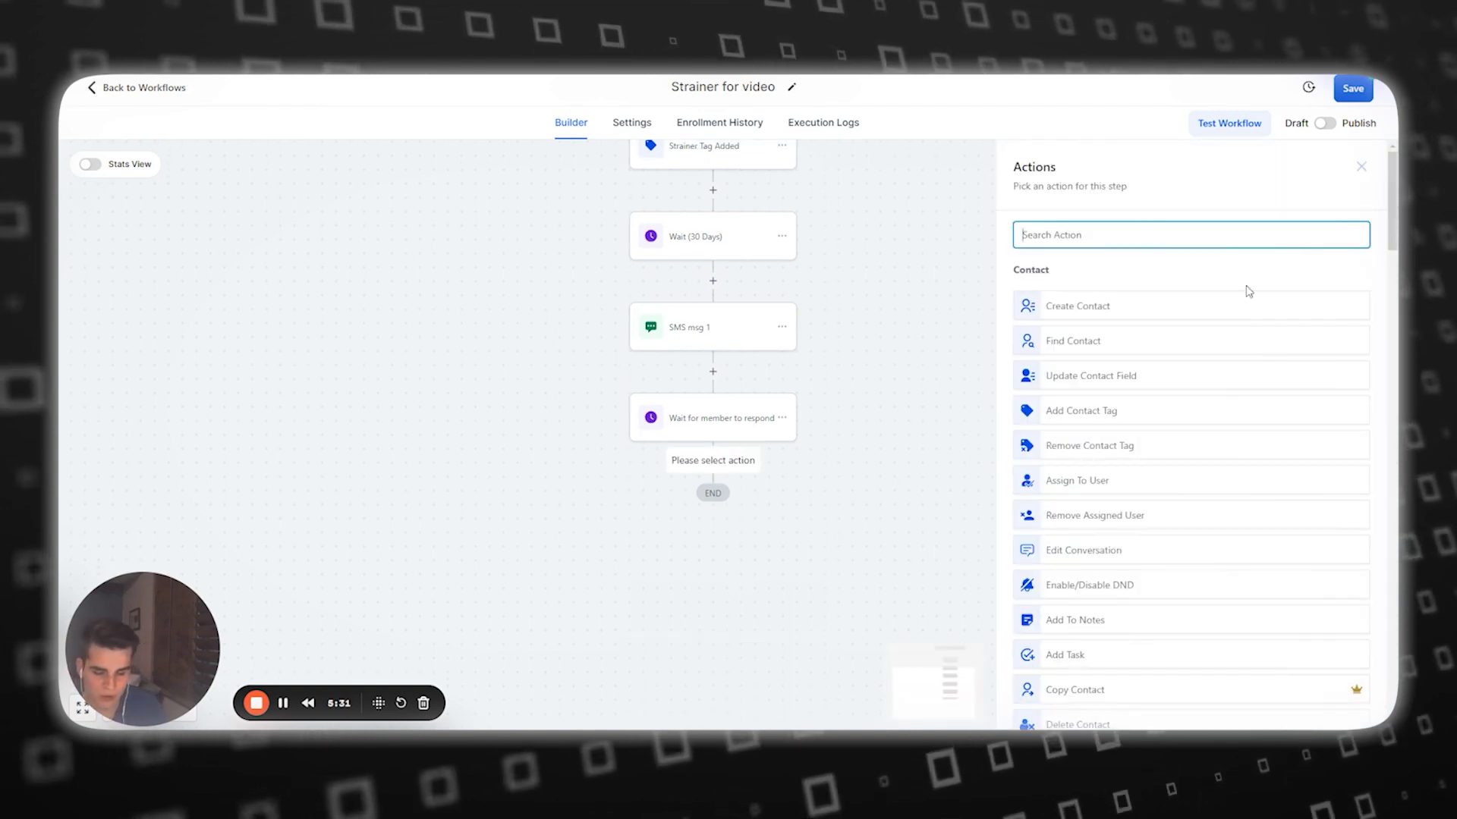
text(if)
click(1215, 365)
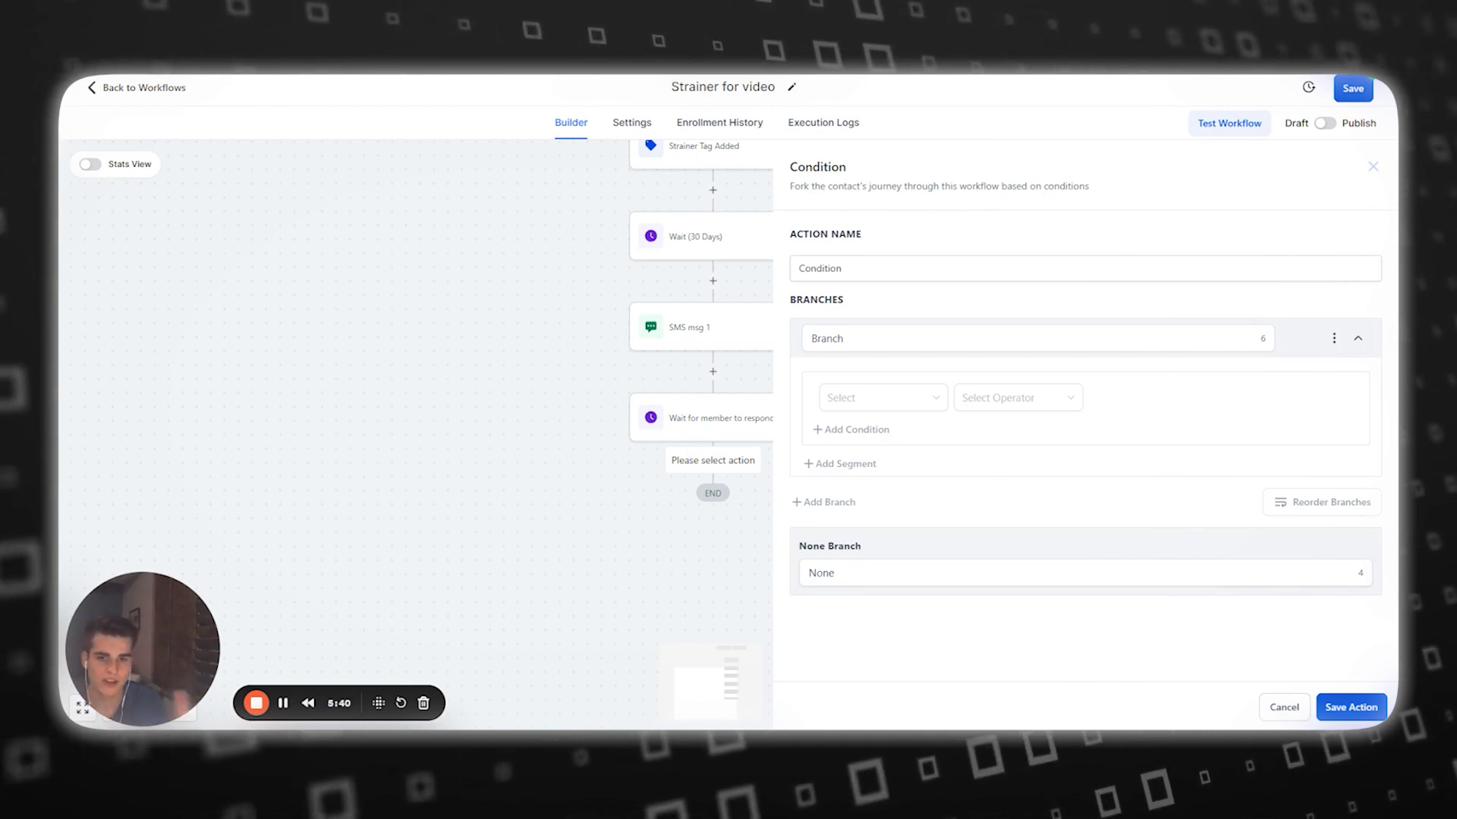
Name the condition's first branch "0-3" and the condition action "Good or bad reply".
click(907, 334)
key(ctrl+a)
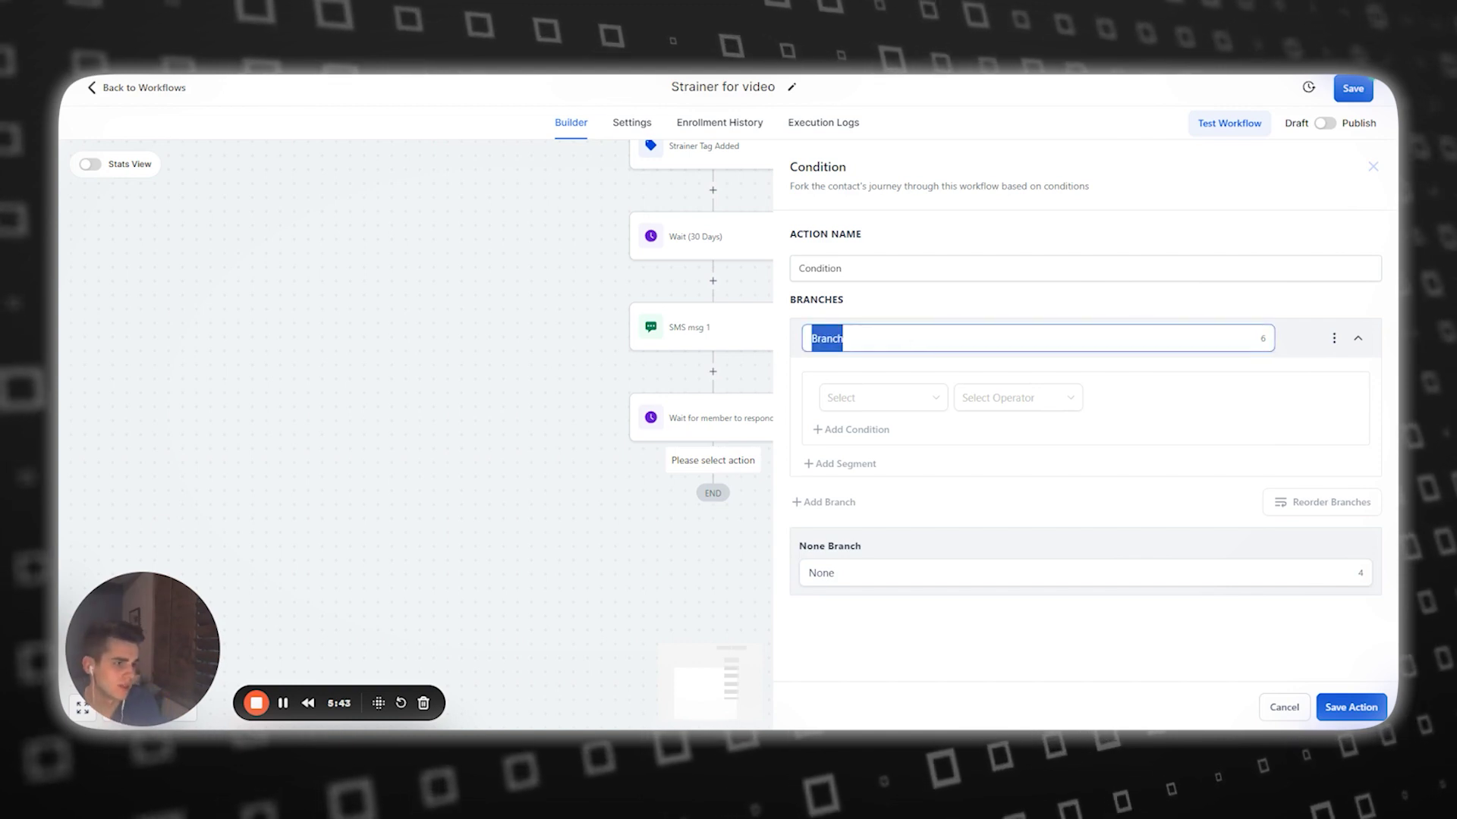
click(1319, 272)
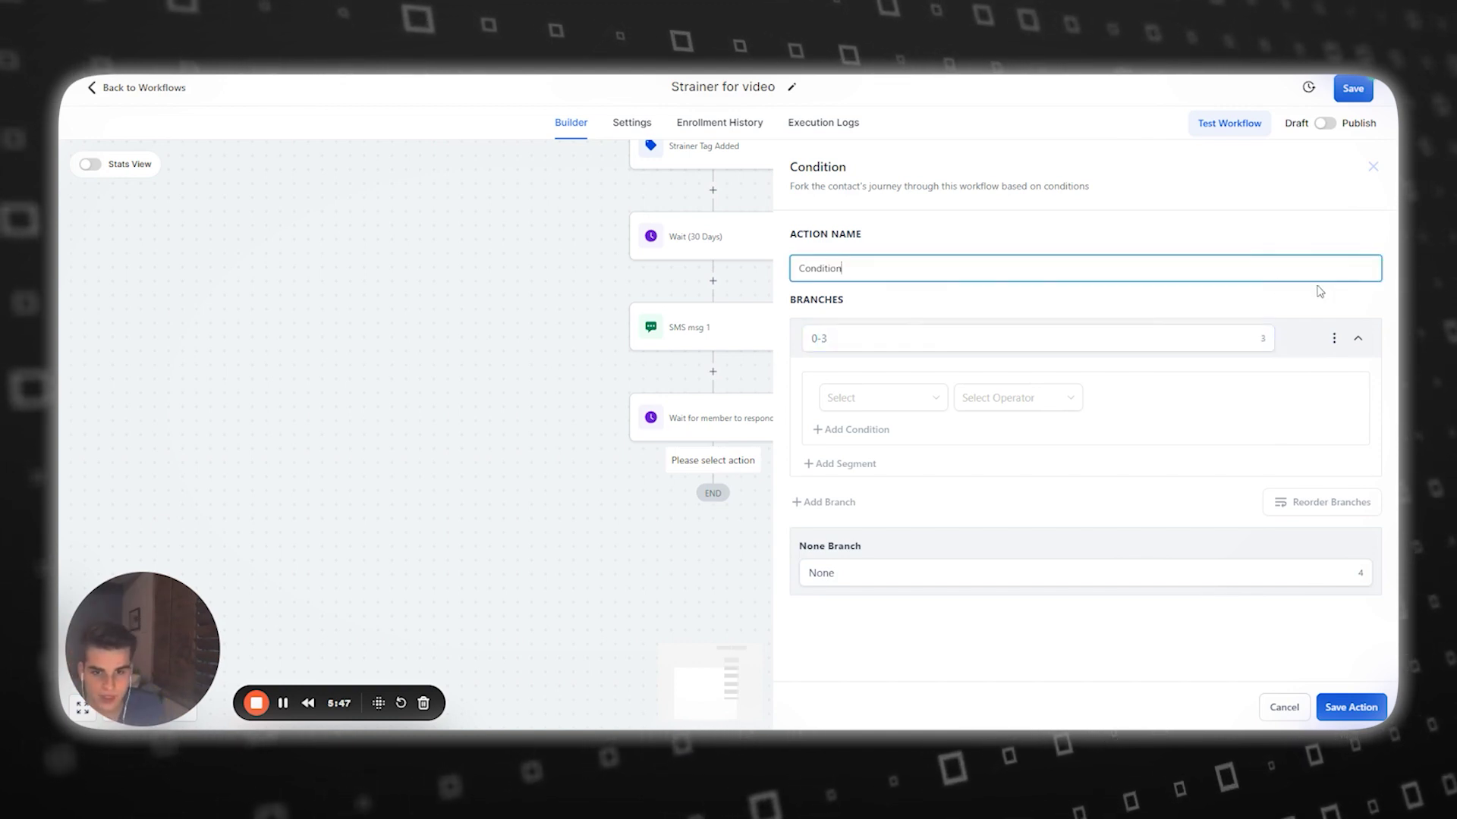
key(BackSpace)
key(BackSpace)
key(BackSpace)
key(BackSpace)
key(BackSpace)
key(BackSpace)
key(BackSpace)
key(BackSpace)
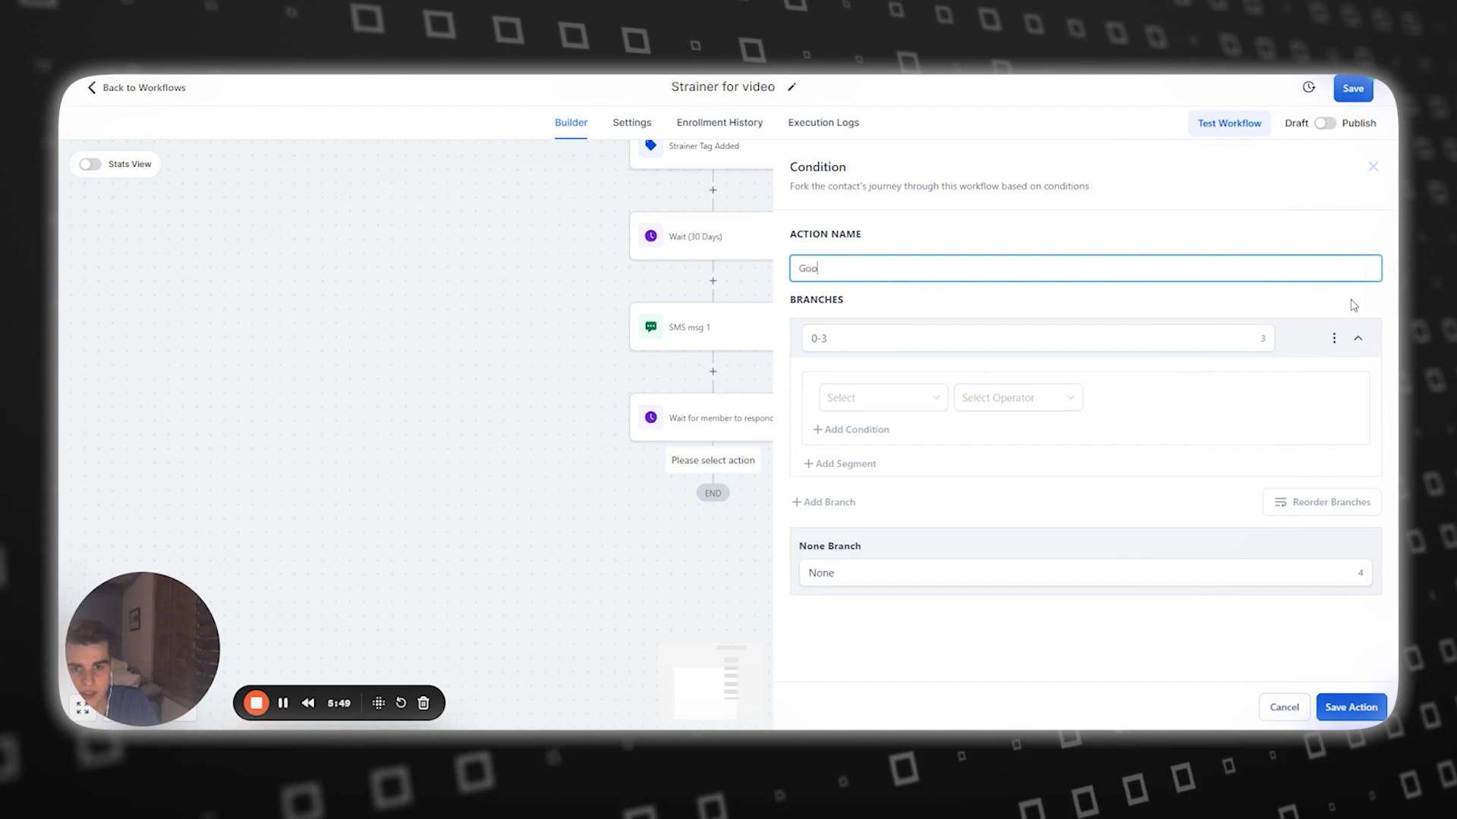
text(Good or bad reply)
Set the 0-3 branch's first condition to Replied message, Contains, 0.
click(880, 398)
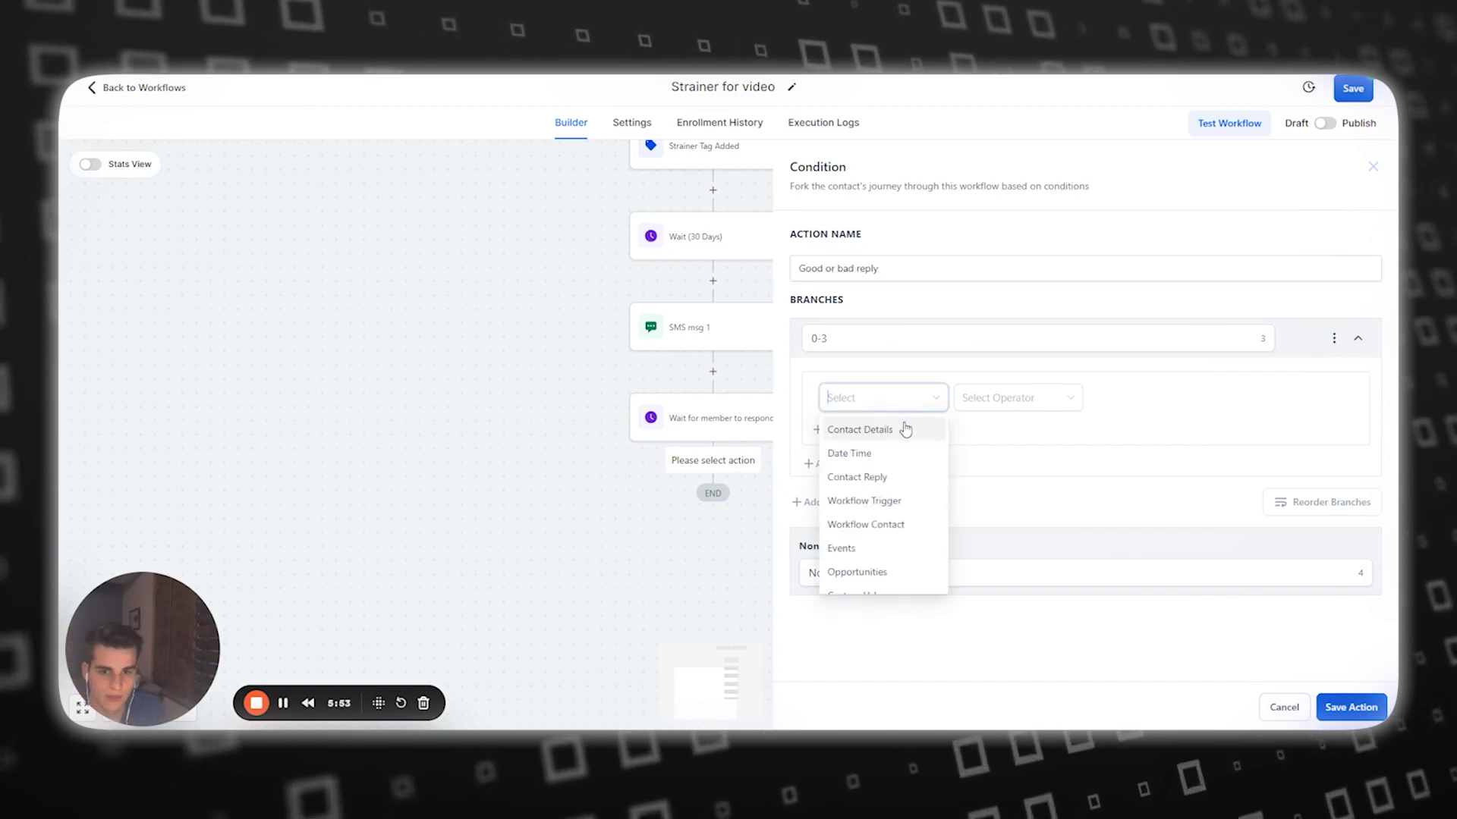
text(replie)
click(816, 429)
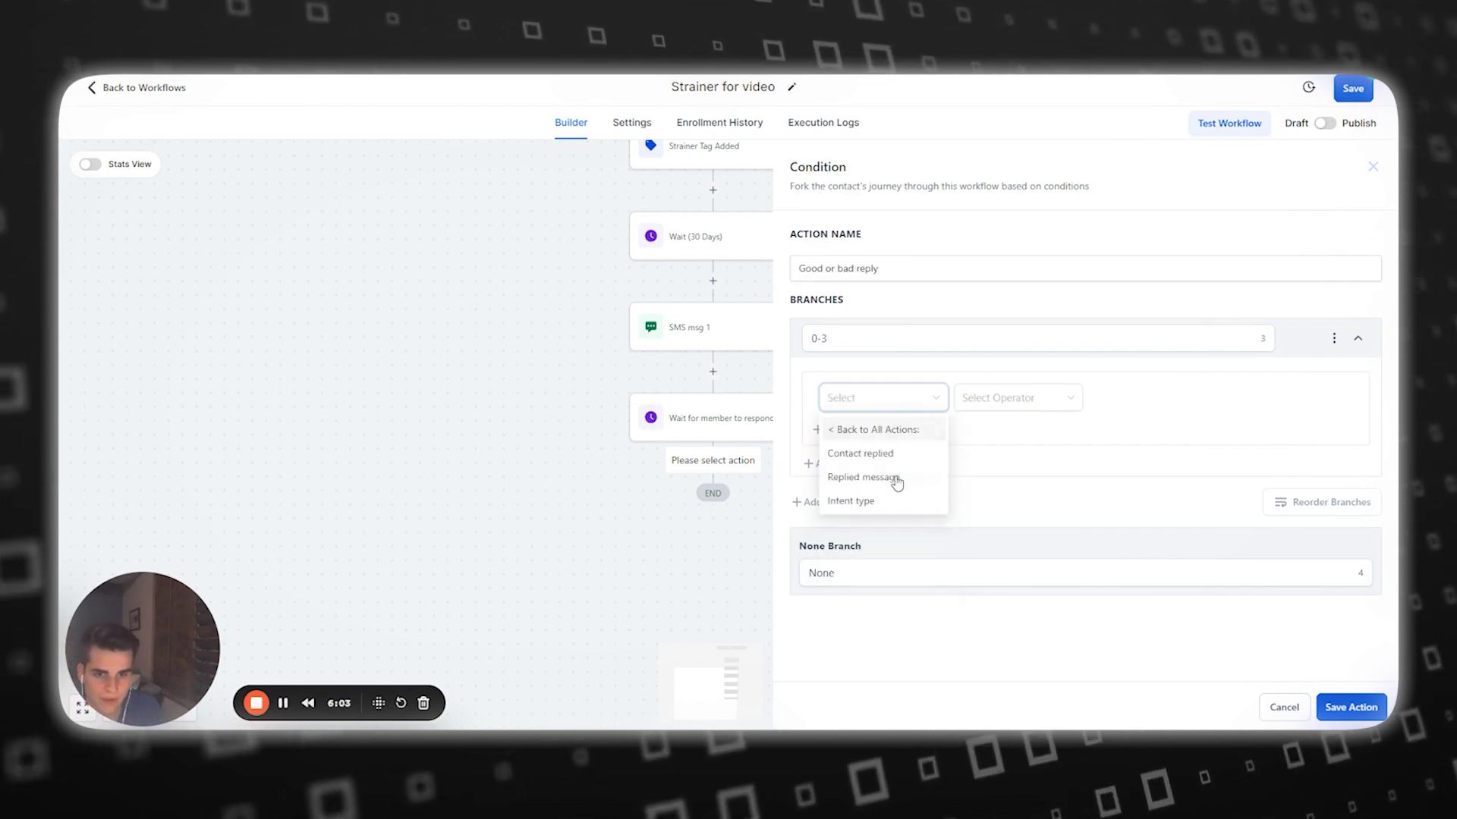
click(863, 477)
click(1016, 397)
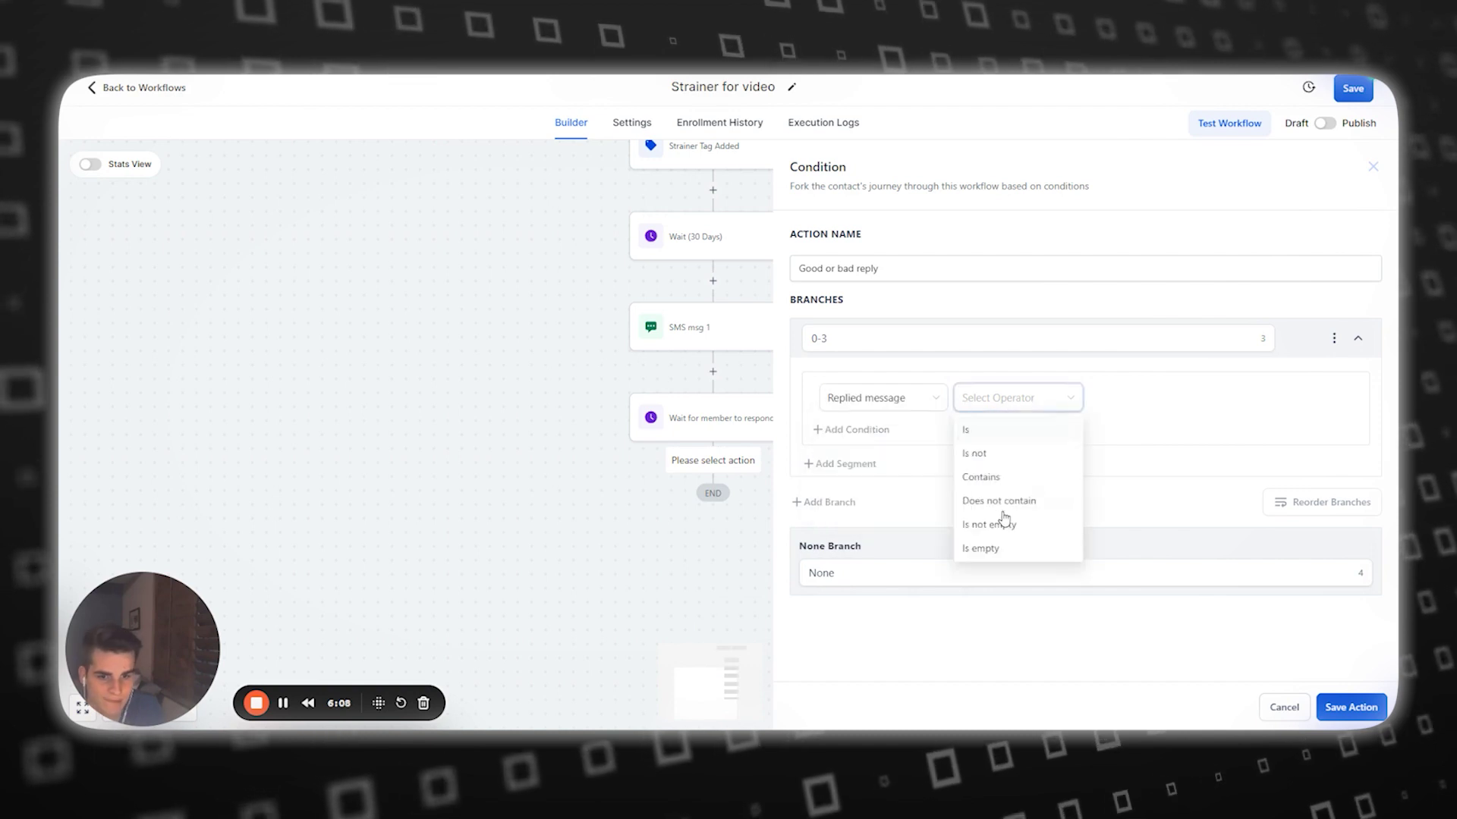
click(994, 510)
click(1142, 401)
text(0)
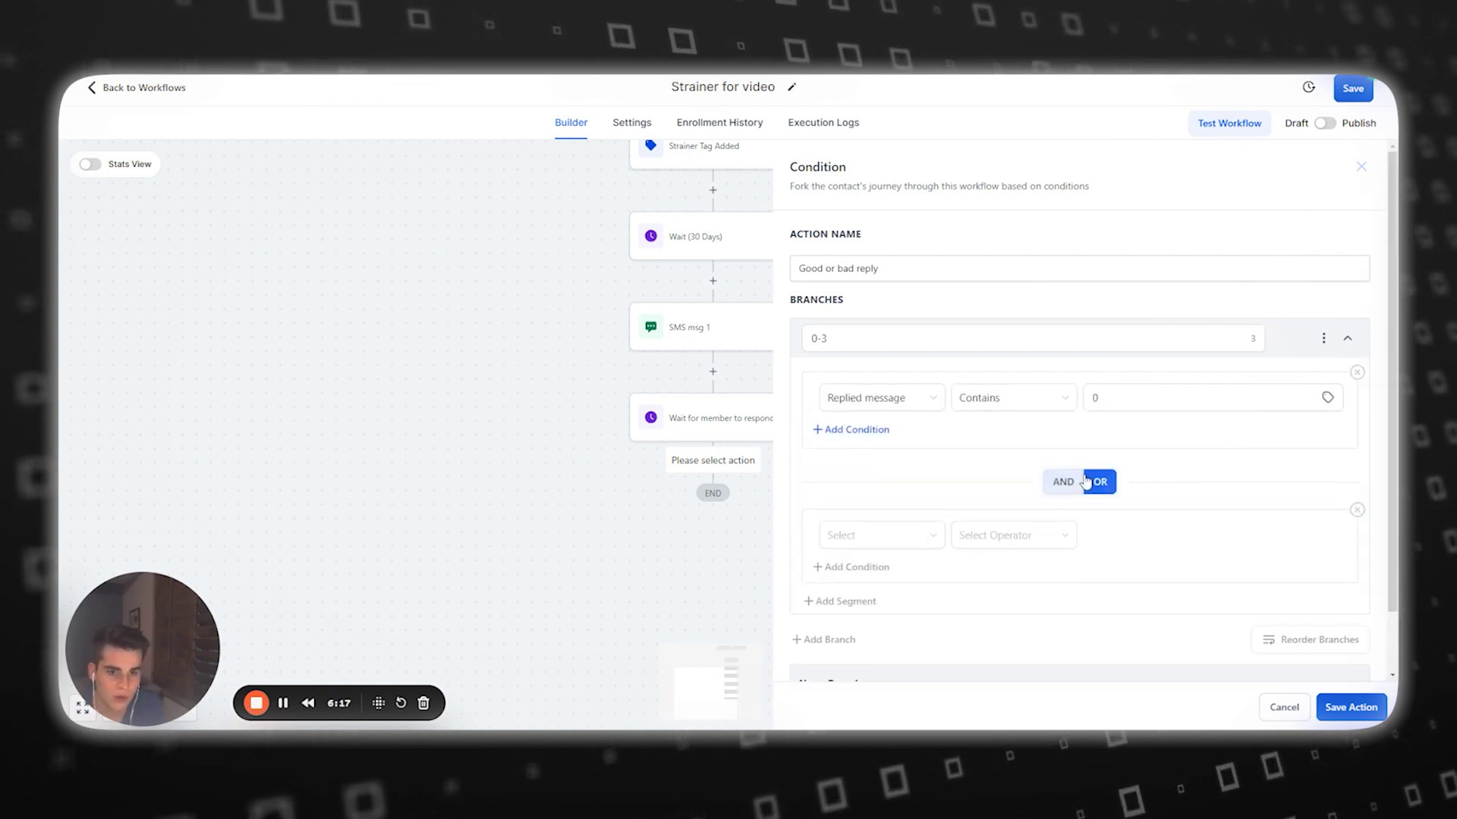
Set the 0-3 branch's second OR segment to Replied message, Contains, 1.
scroll(1062, 456, down, 2)
click(907, 478)
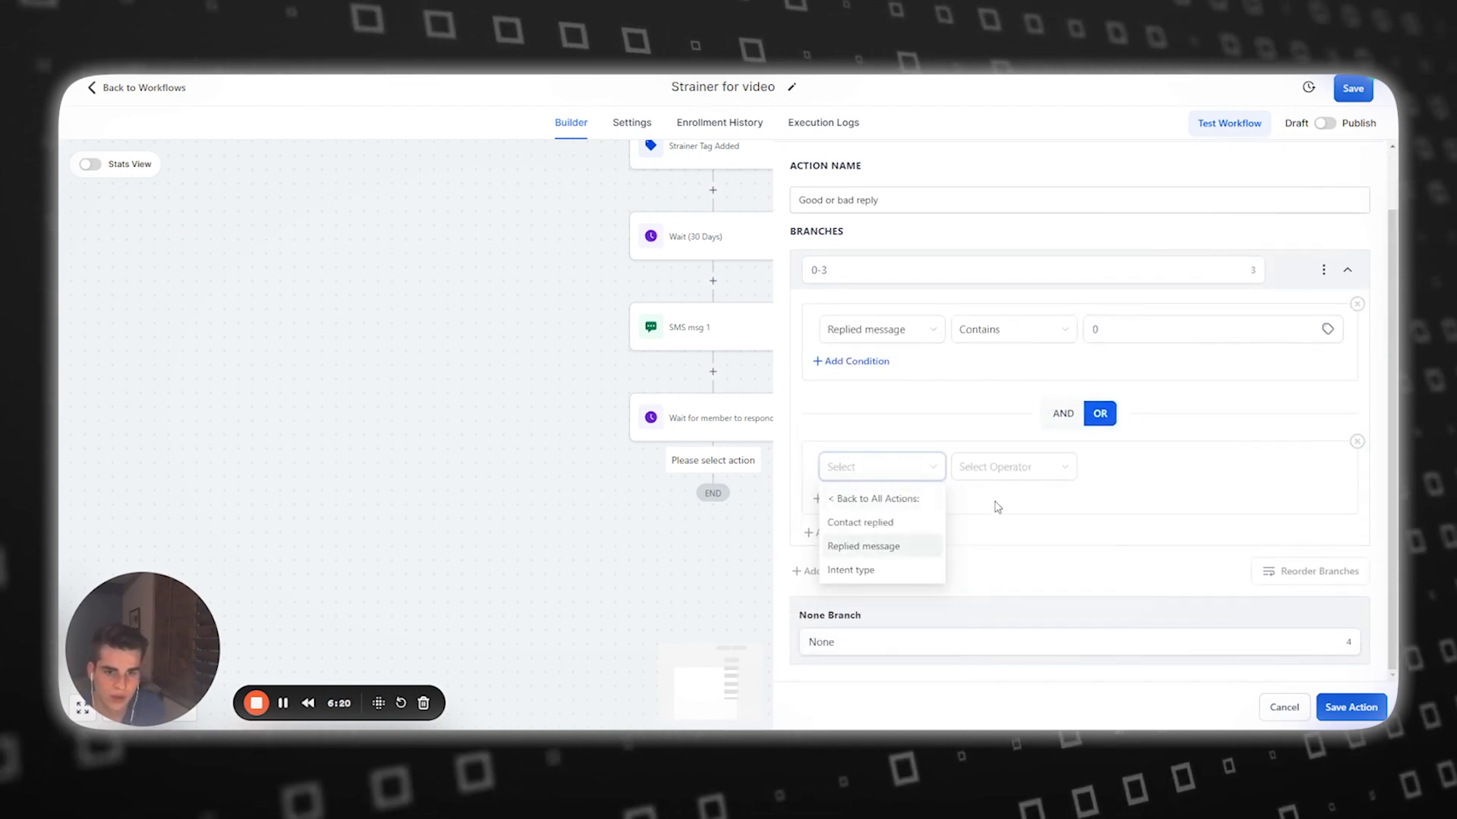
click(978, 543)
click(1013, 467)
click(979, 547)
click(1161, 466)
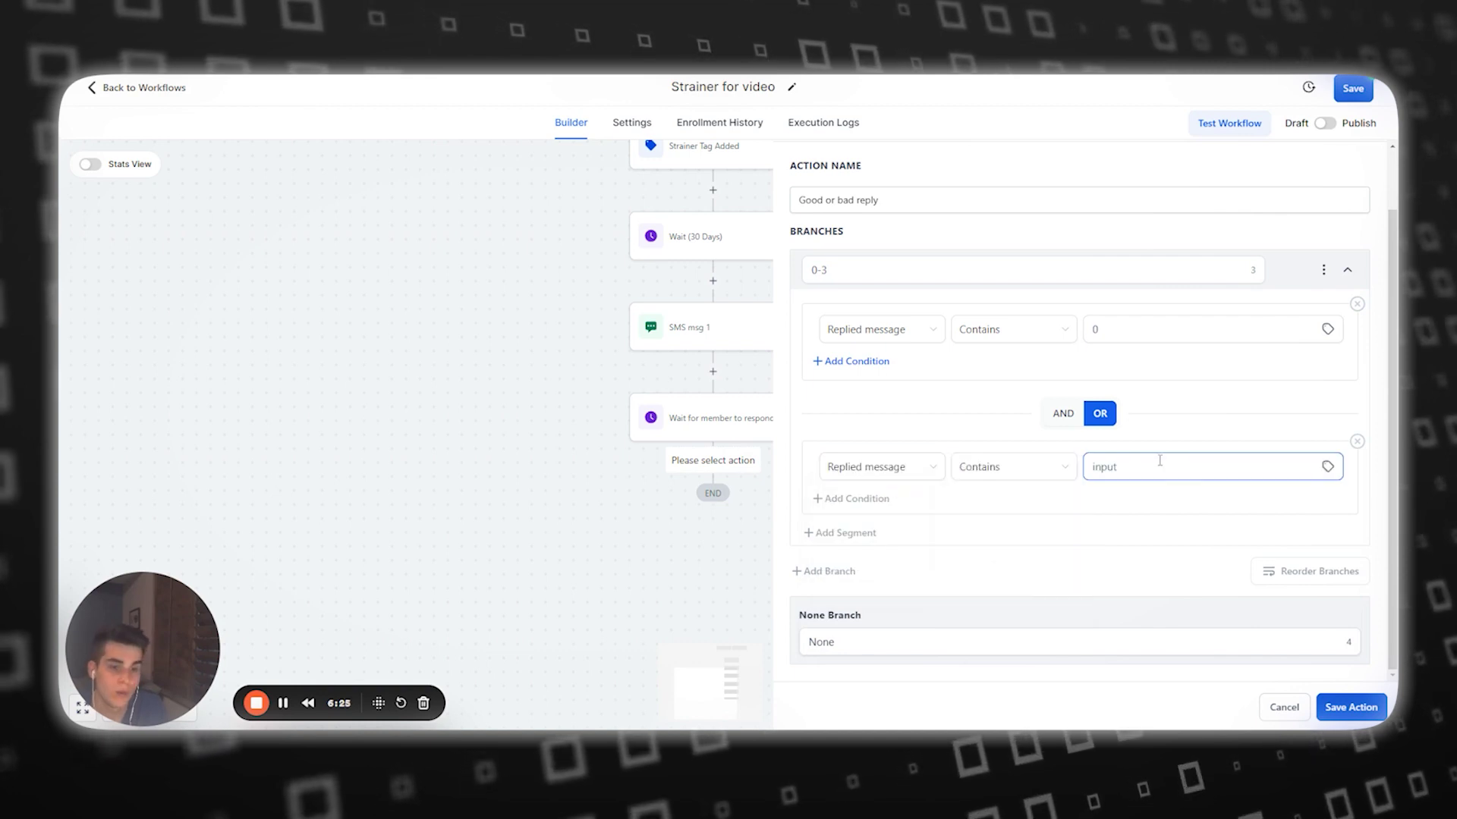
text(1)
click(1136, 507)
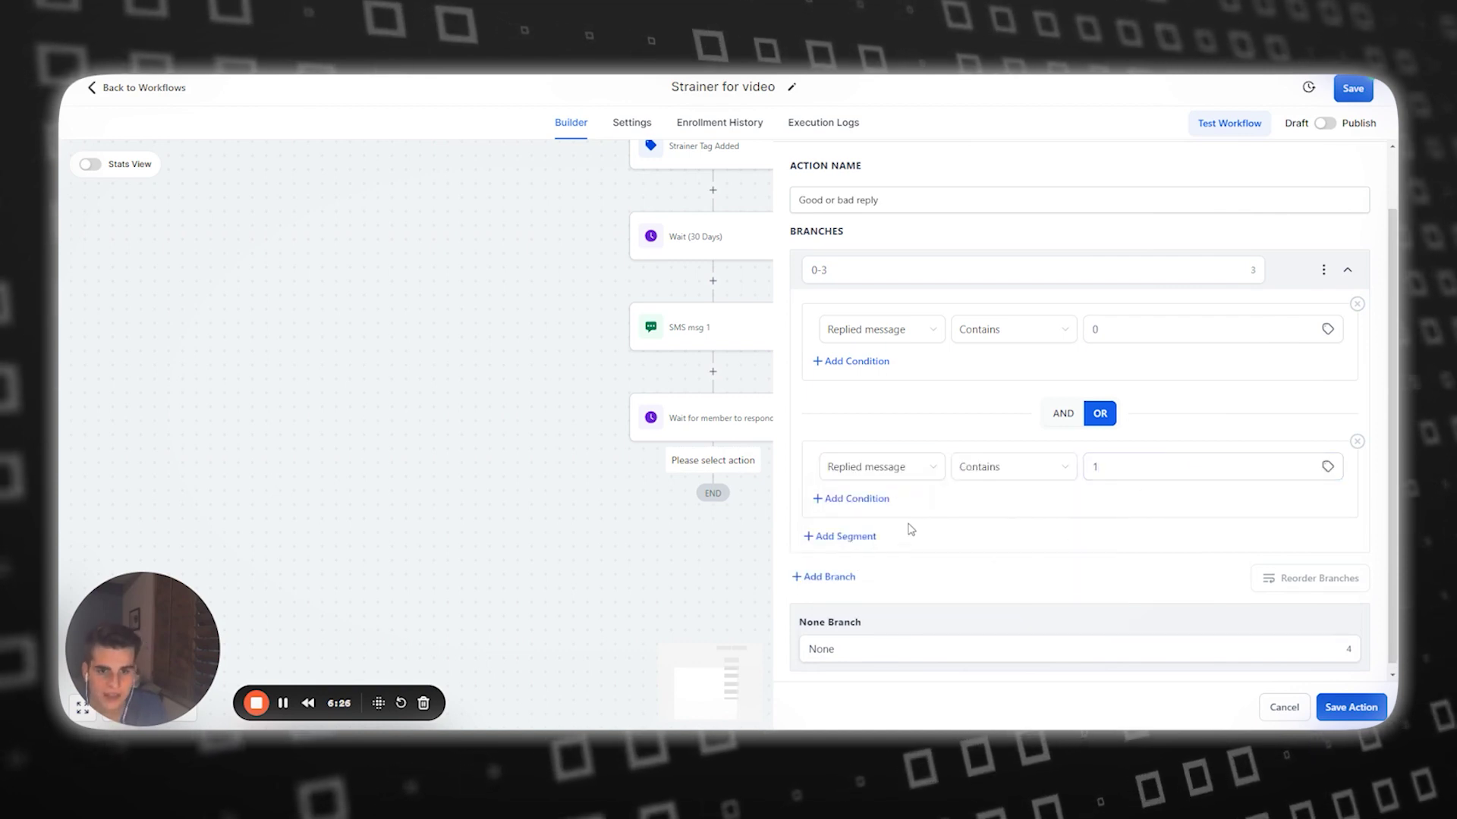
Add a third OR segment to the 0-3 branch with Replied message, Contains, 2.
click(852, 538)
scroll(1073, 531, down, 1)
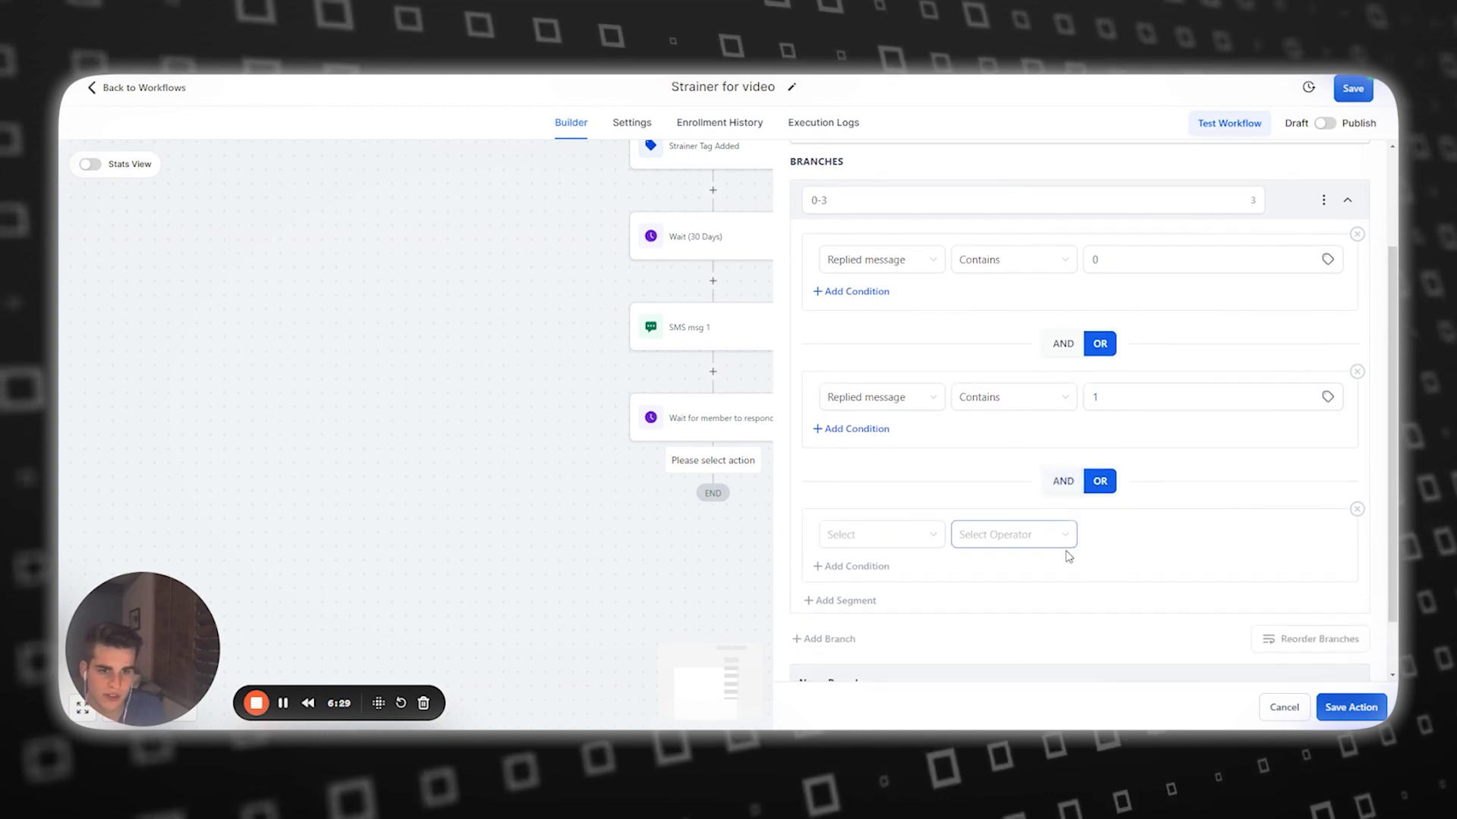
click(900, 541)
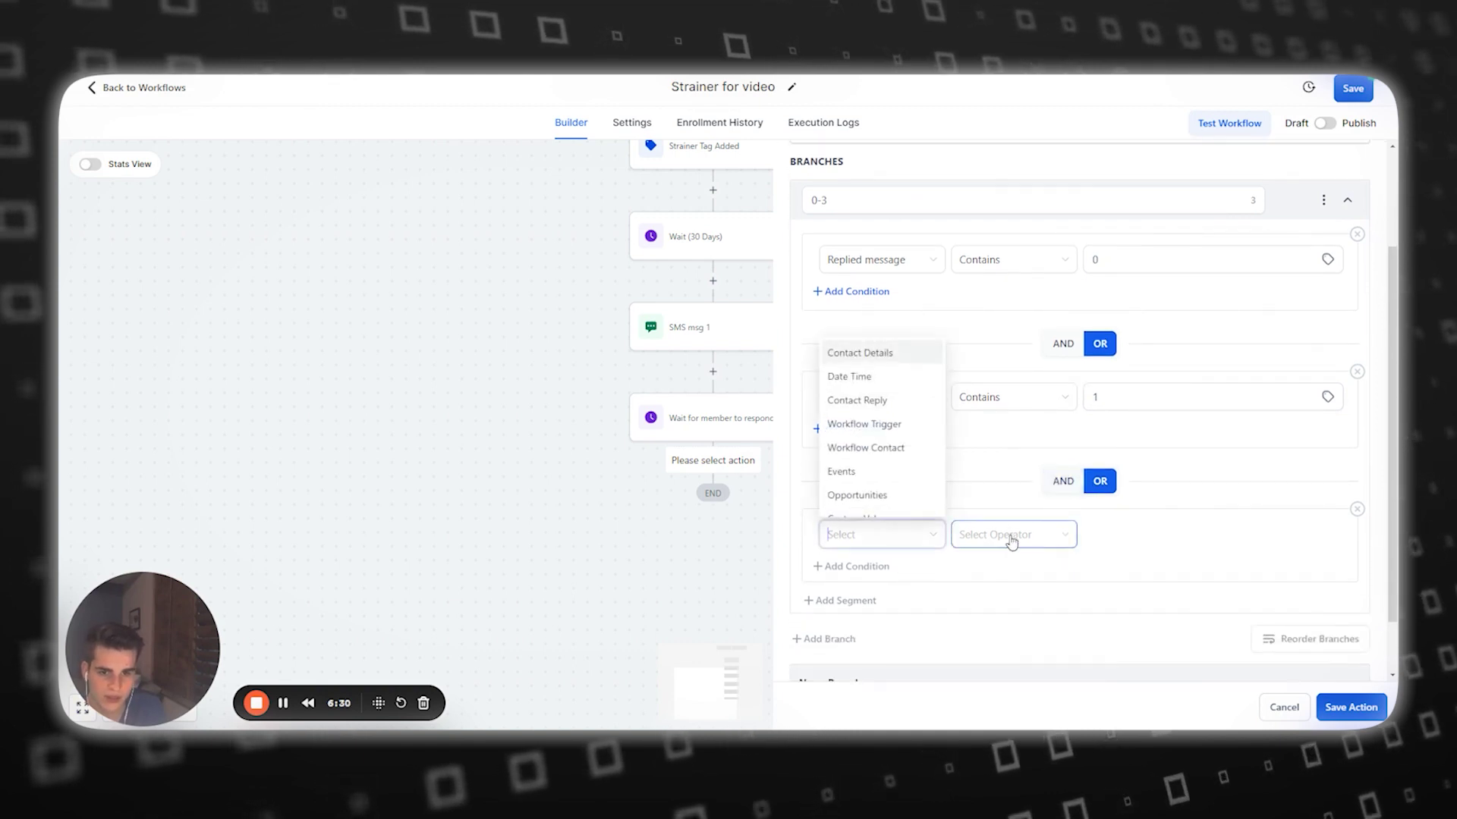
click(880, 419)
click(864, 614)
click(1025, 539)
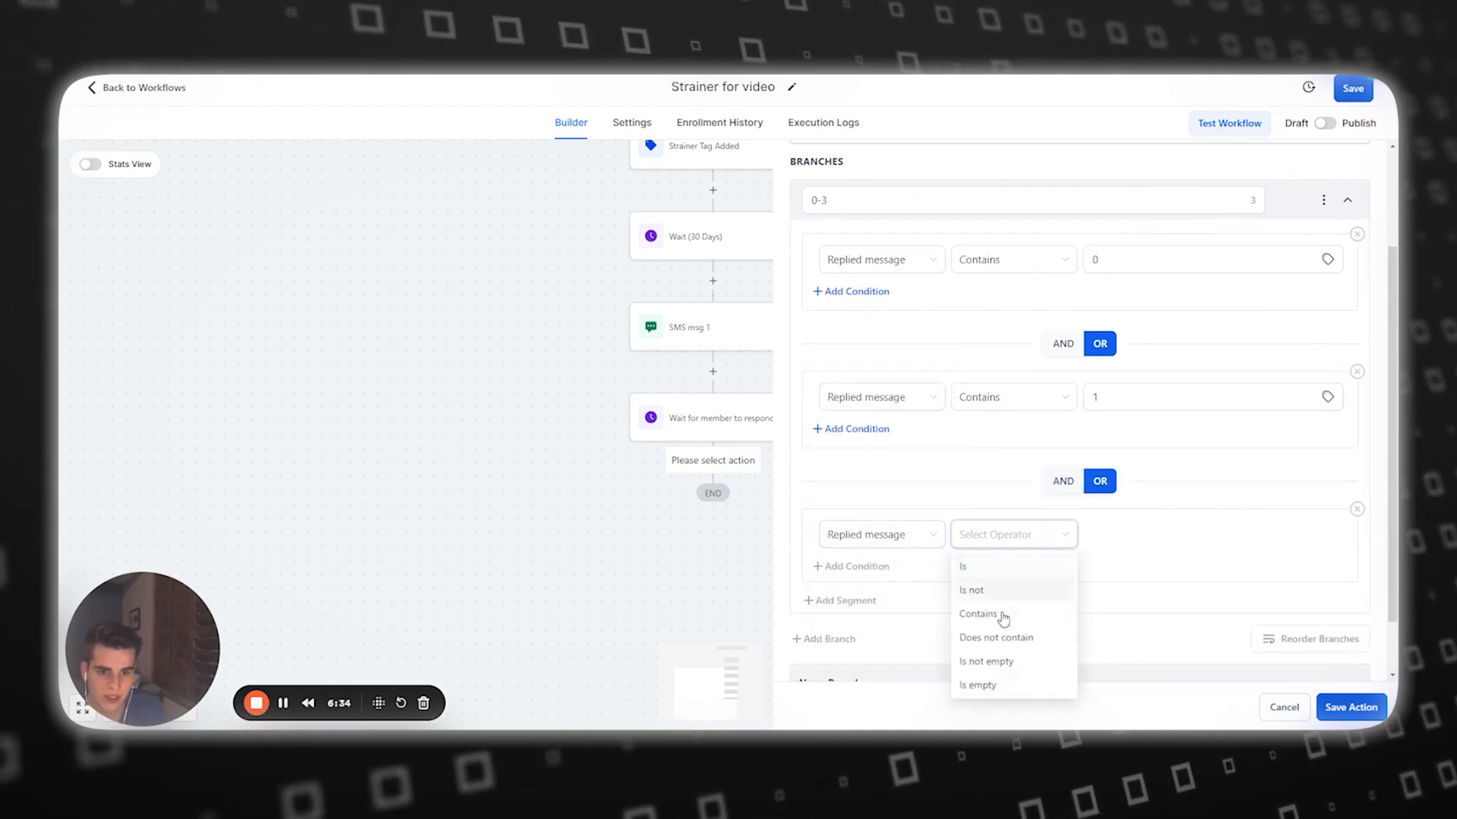
click(1002, 613)
click(1109, 536)
text(2)
Add a fourth OR segment to the 0-3 branch with Replied message, Contains, 3, and review the branch's segments.
click(844, 600)
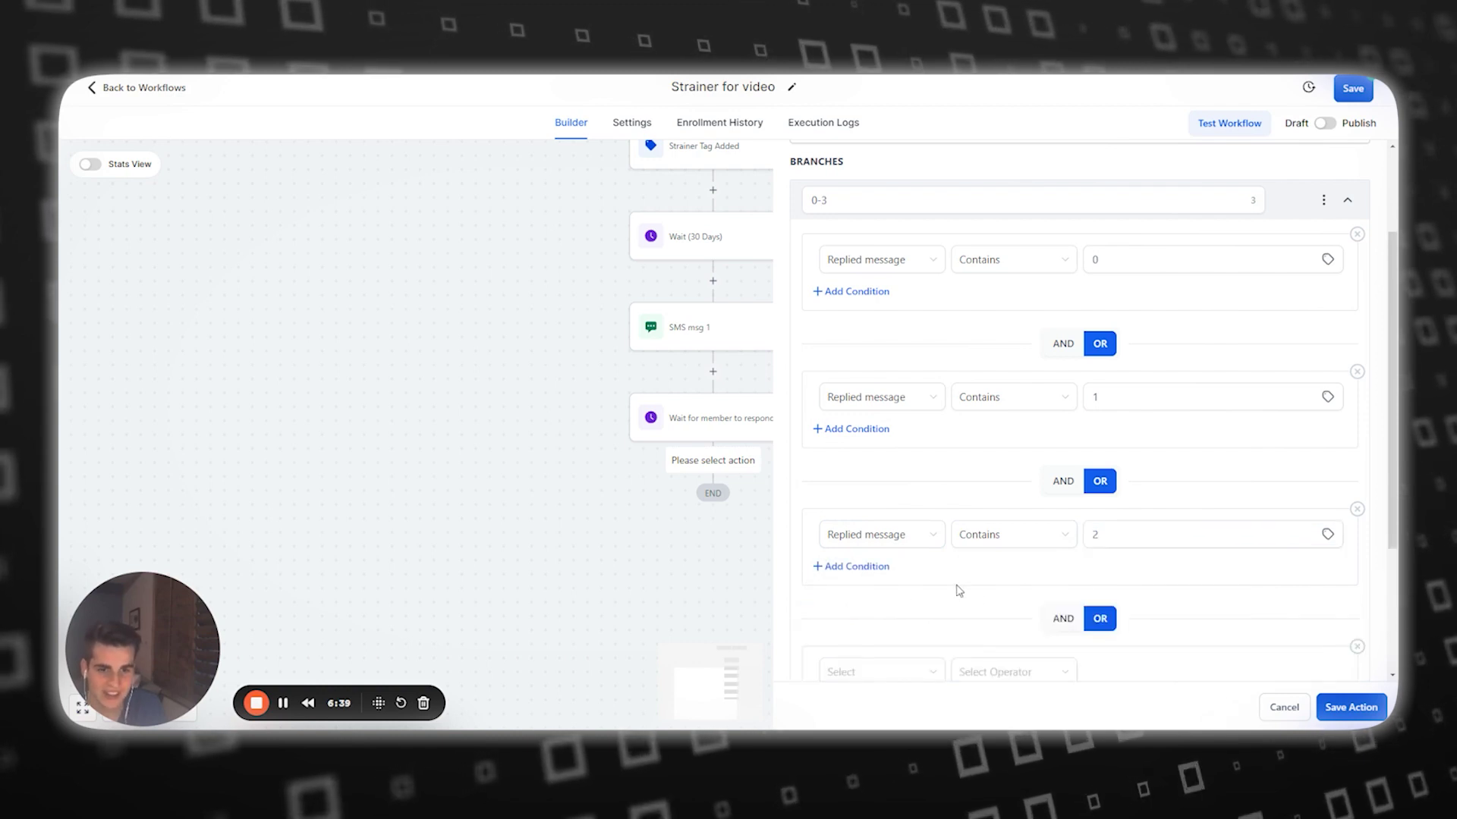
scroll(883, 629, down, 3)
click(871, 465)
click(872, 498)
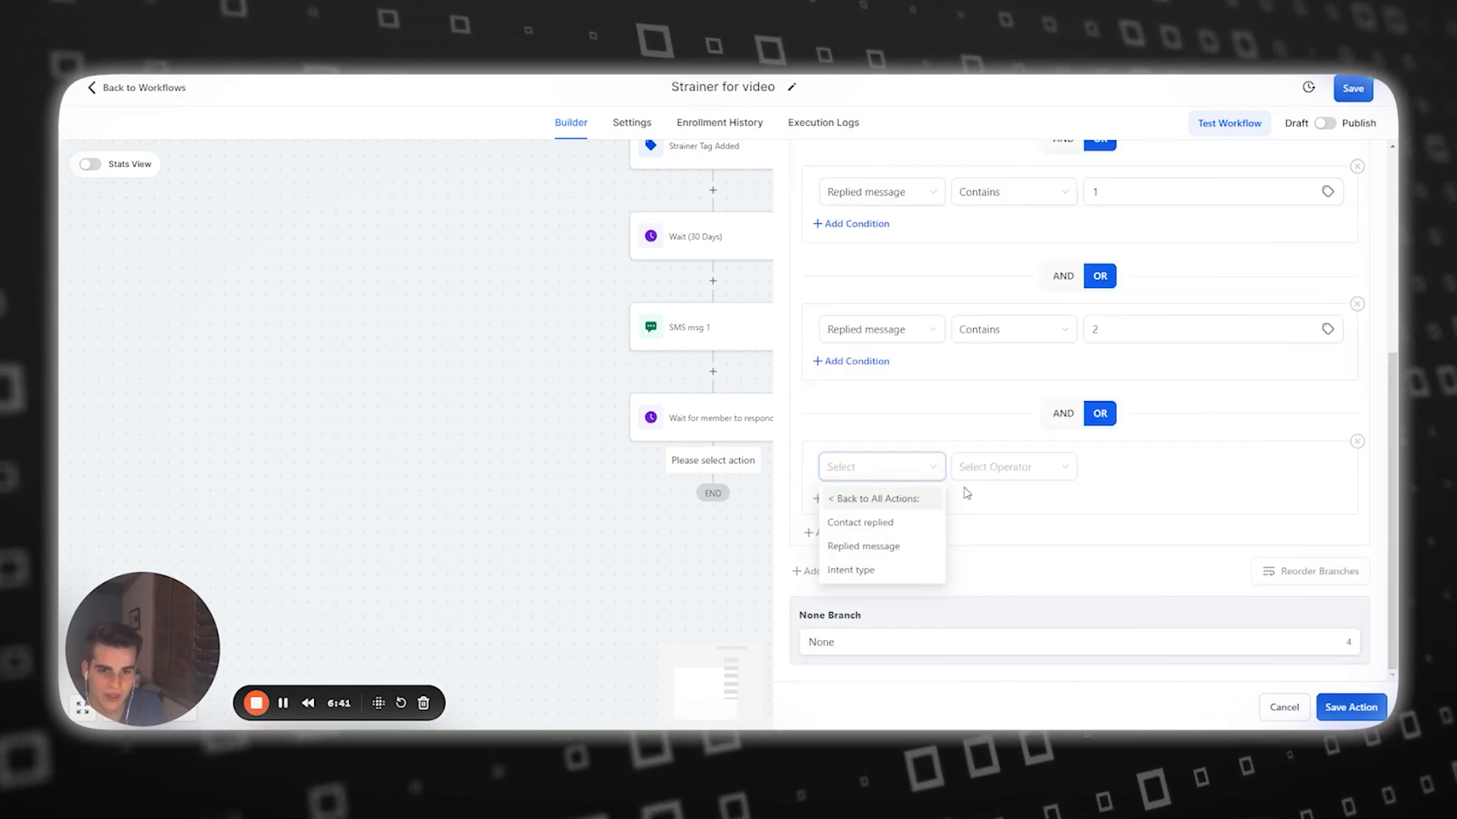
click(880, 548)
click(1236, 475)
text(3)
scroll(1184, 547, up, 6)
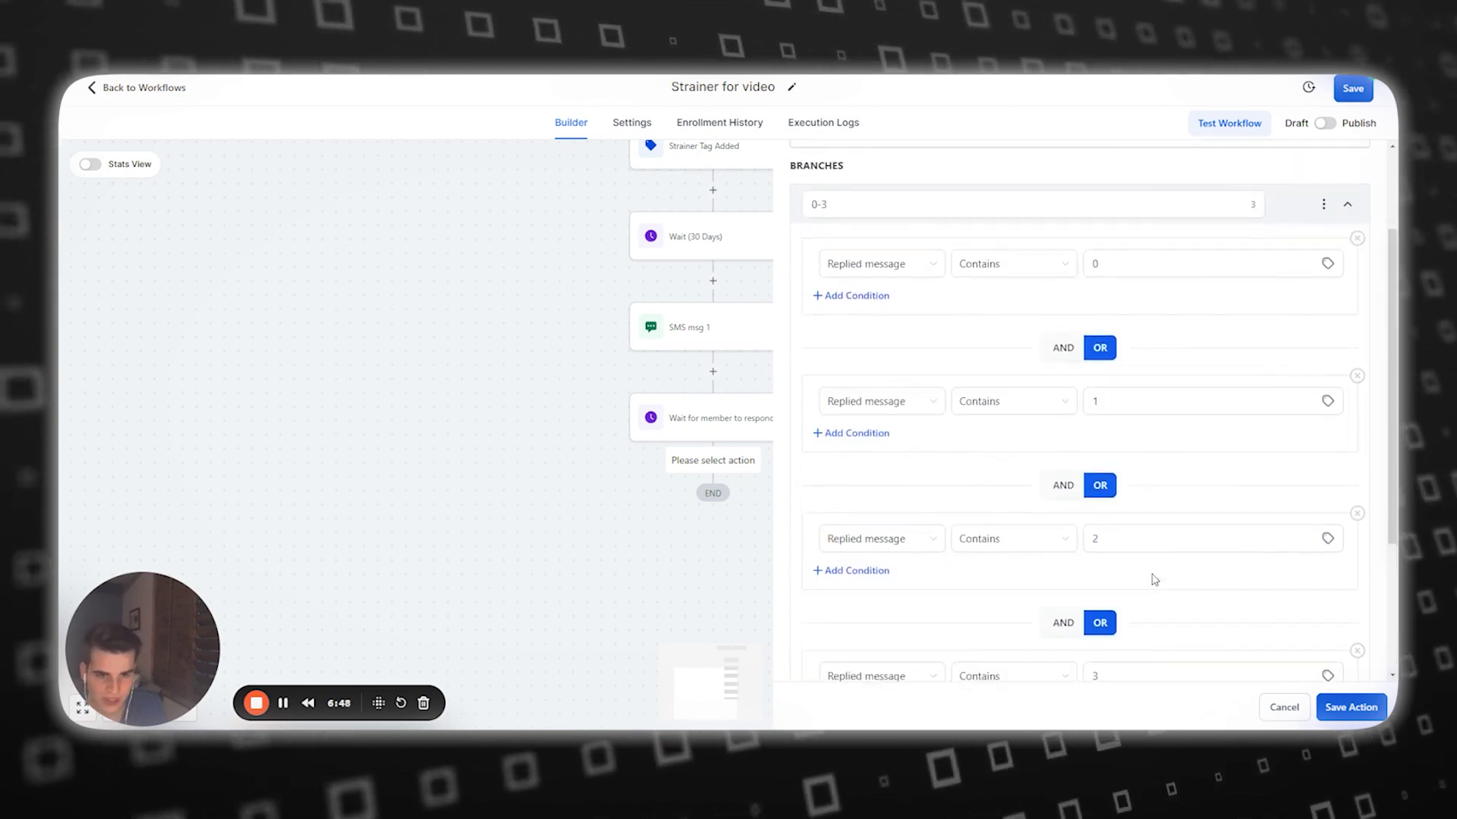
scroll(1158, 562, down, 5)
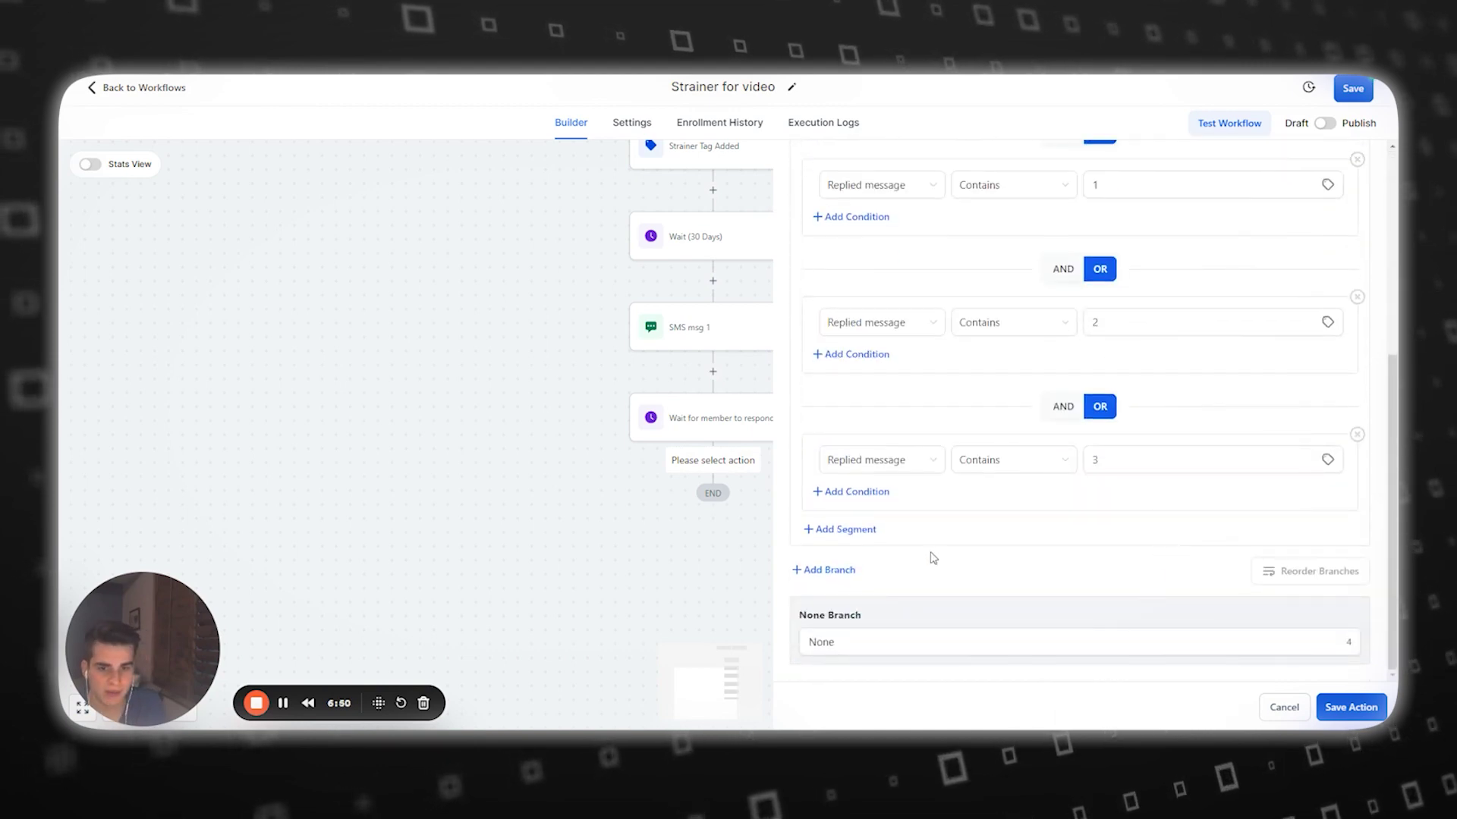
Add a second branch named "4-5" to the condition and try to save the action.
click(823, 570)
text(4-5)
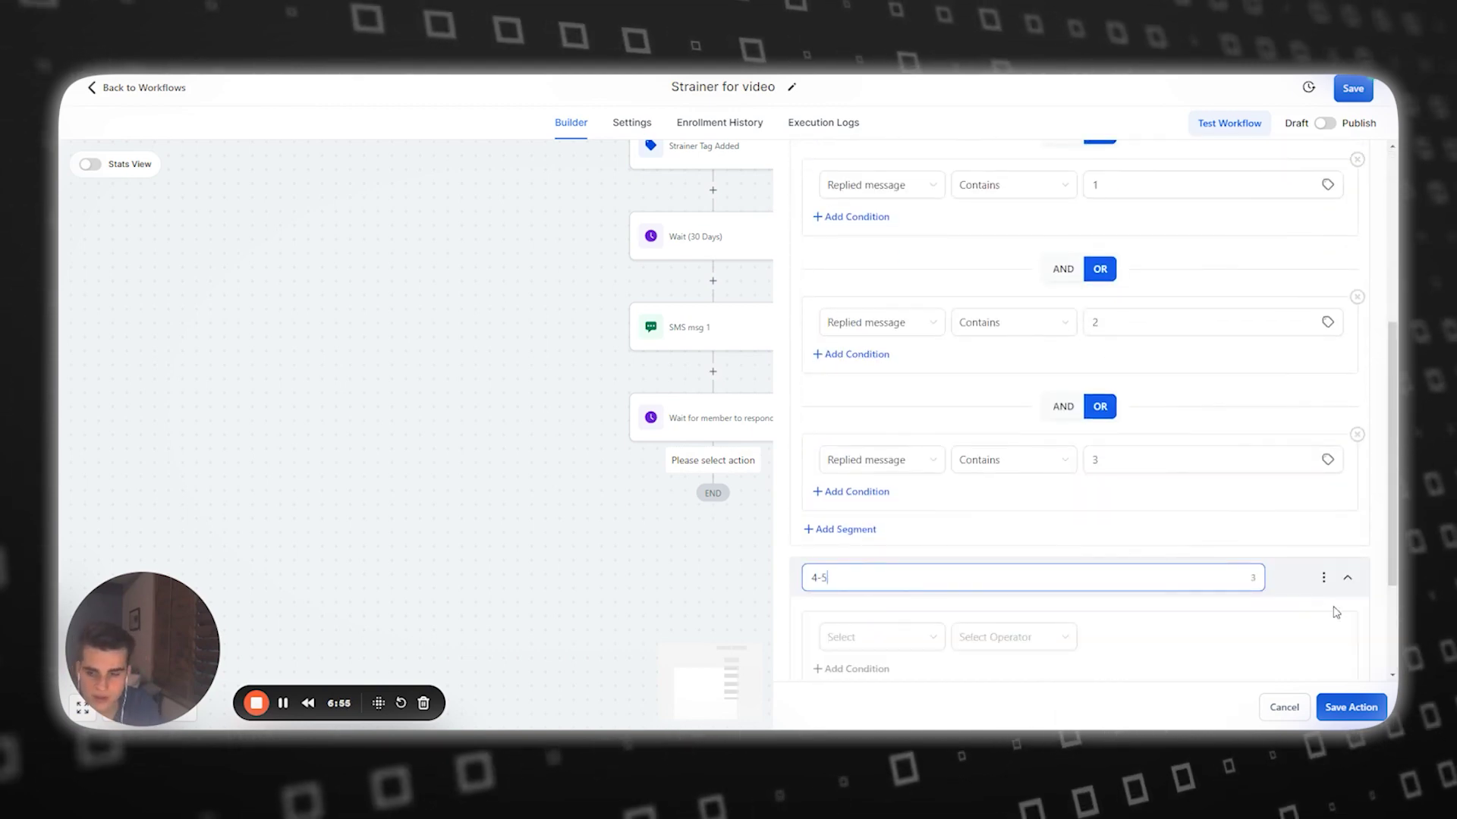
click(1350, 706)
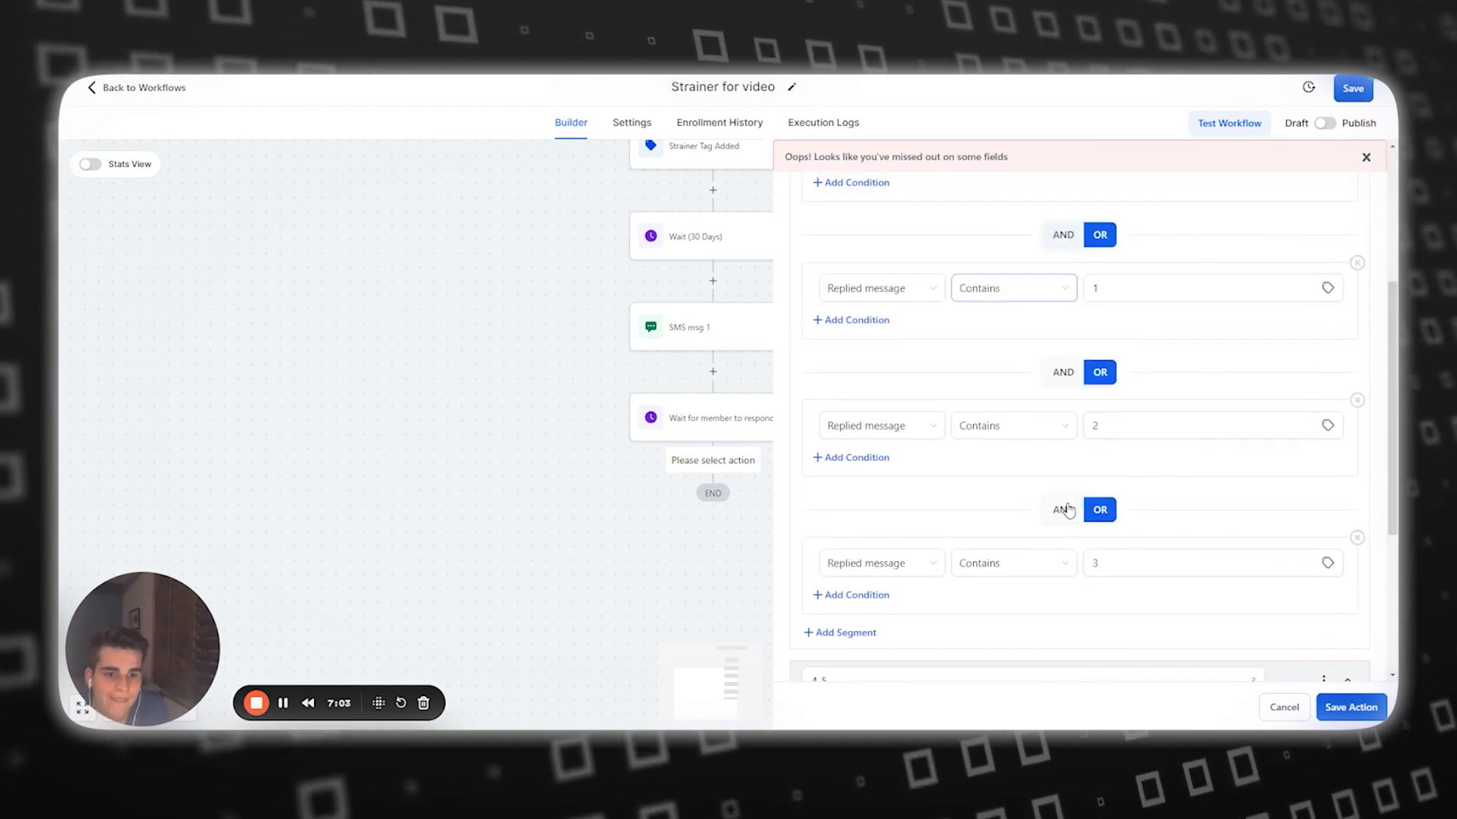
Set the 4-5 branch's first condition to Replied message, Contains, 4.
scroll(1059, 511, down, 5)
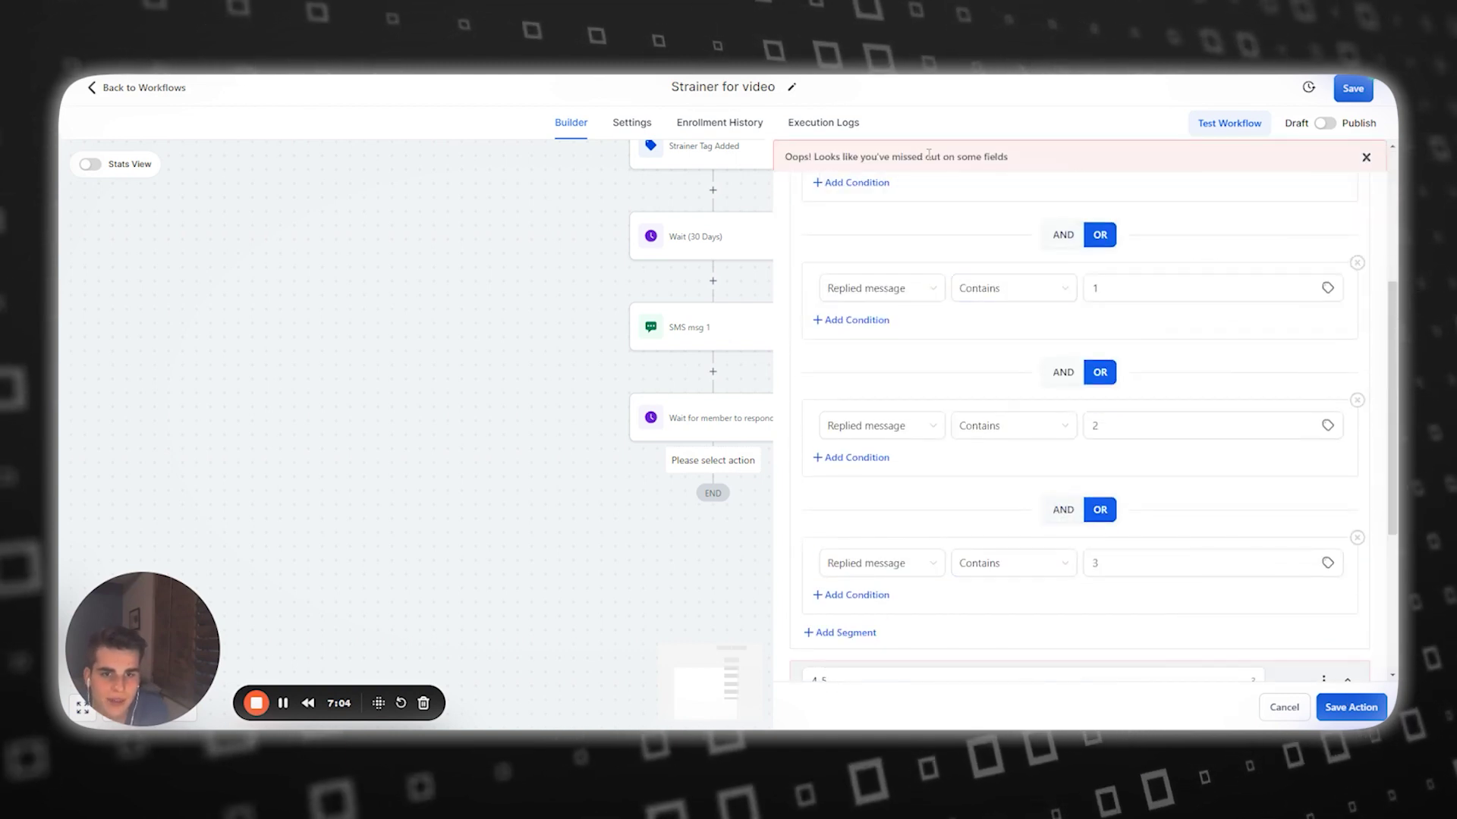
scroll(965, 459, down, 4)
click(884, 463)
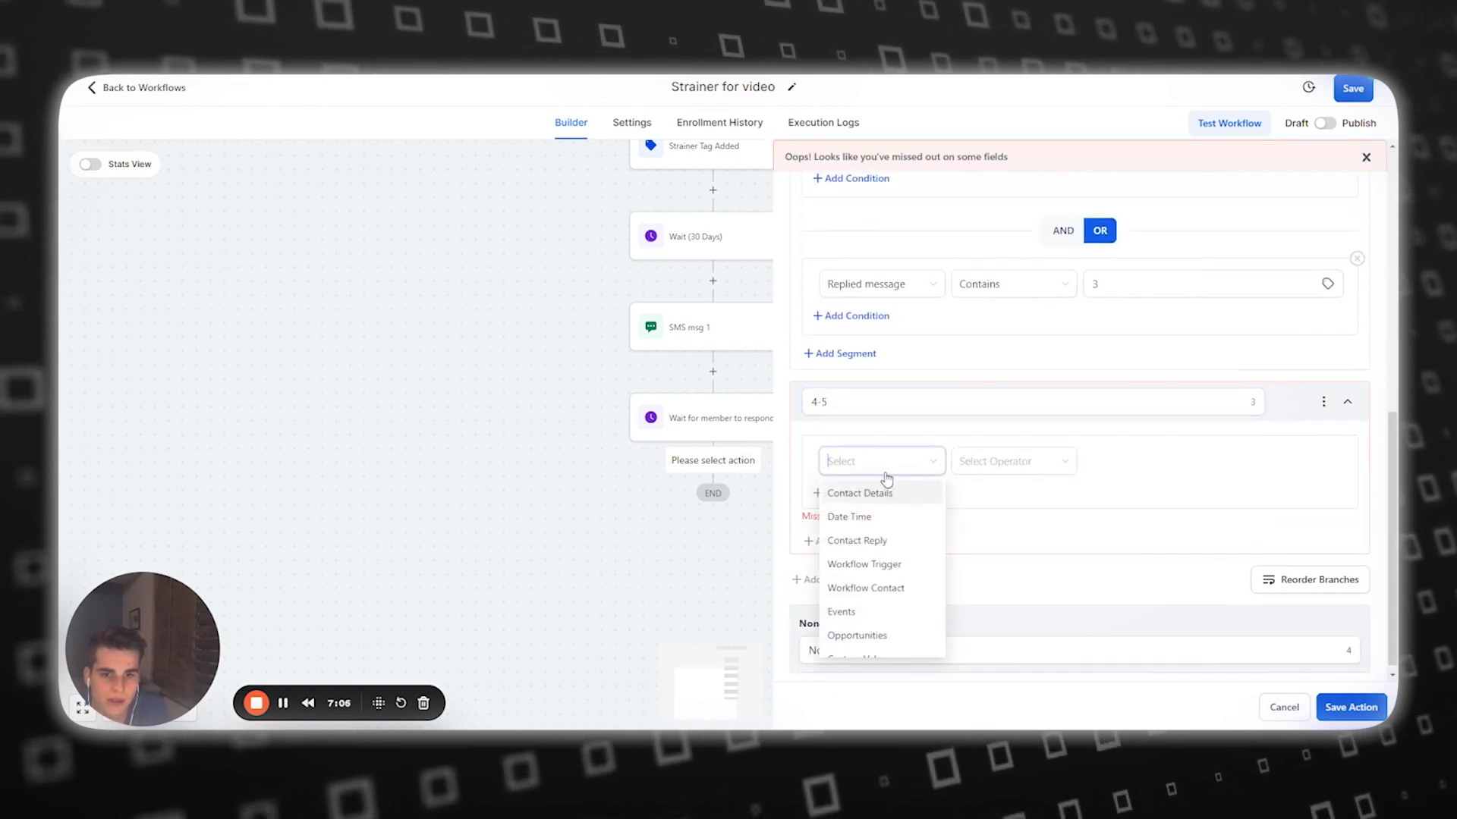
click(857, 540)
click(869, 541)
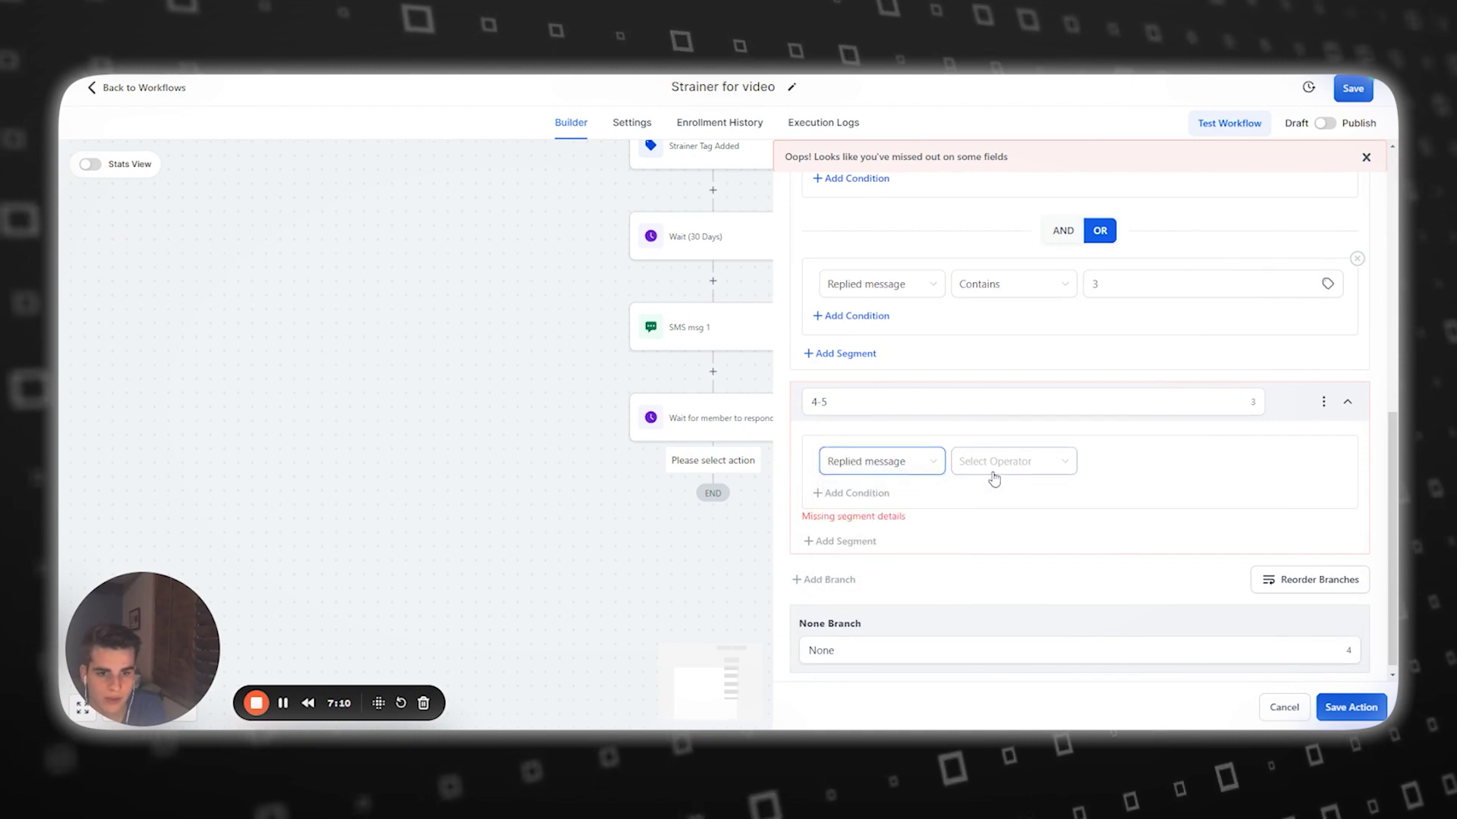
click(994, 479)
click(988, 539)
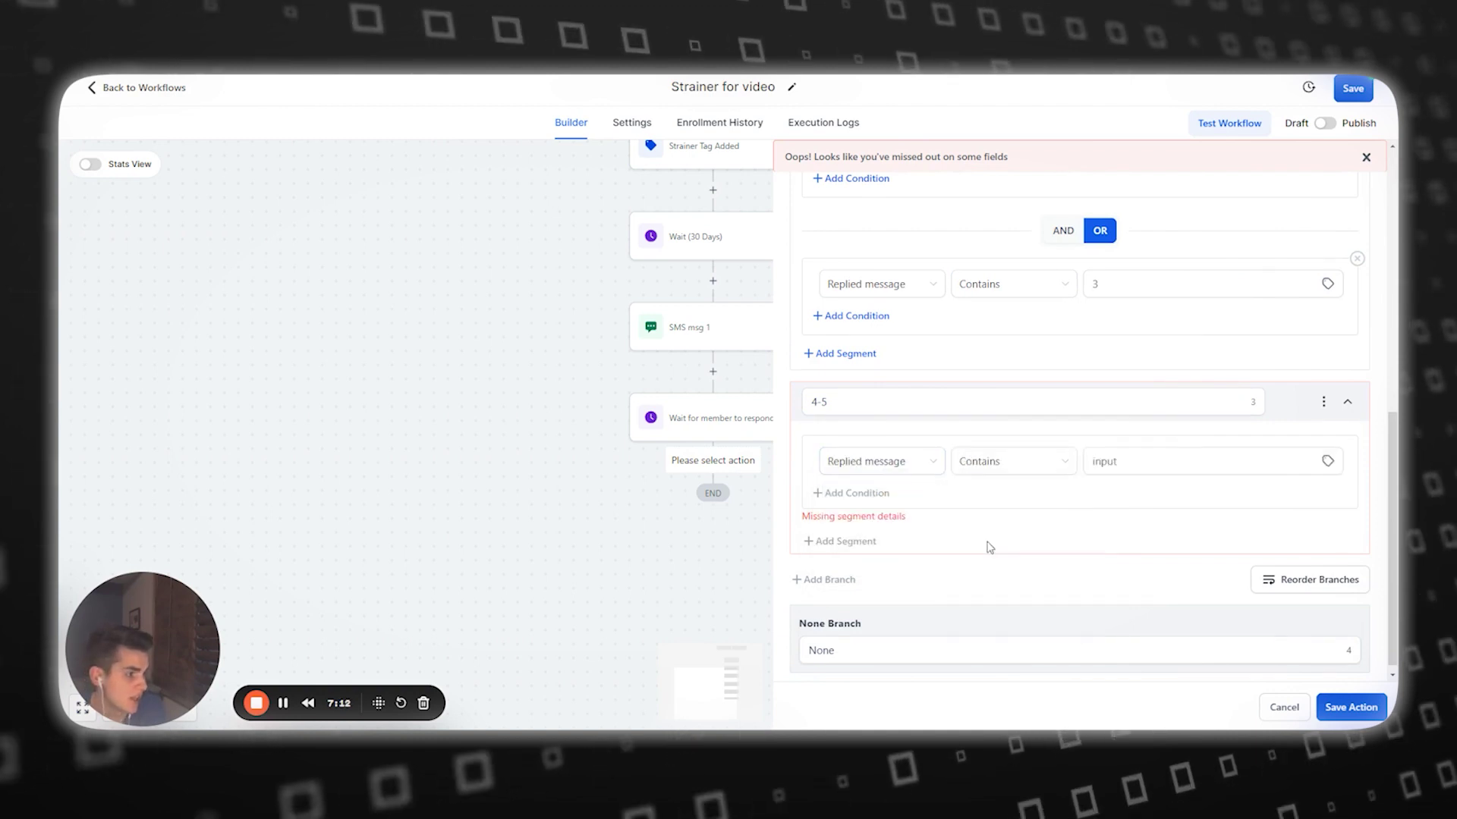
click(1147, 468)
text(4)
Add a second AND segment to the 4-5 branch with Replied message, Contains, 5, and save the condition action.
click(857, 493)
click(920, 604)
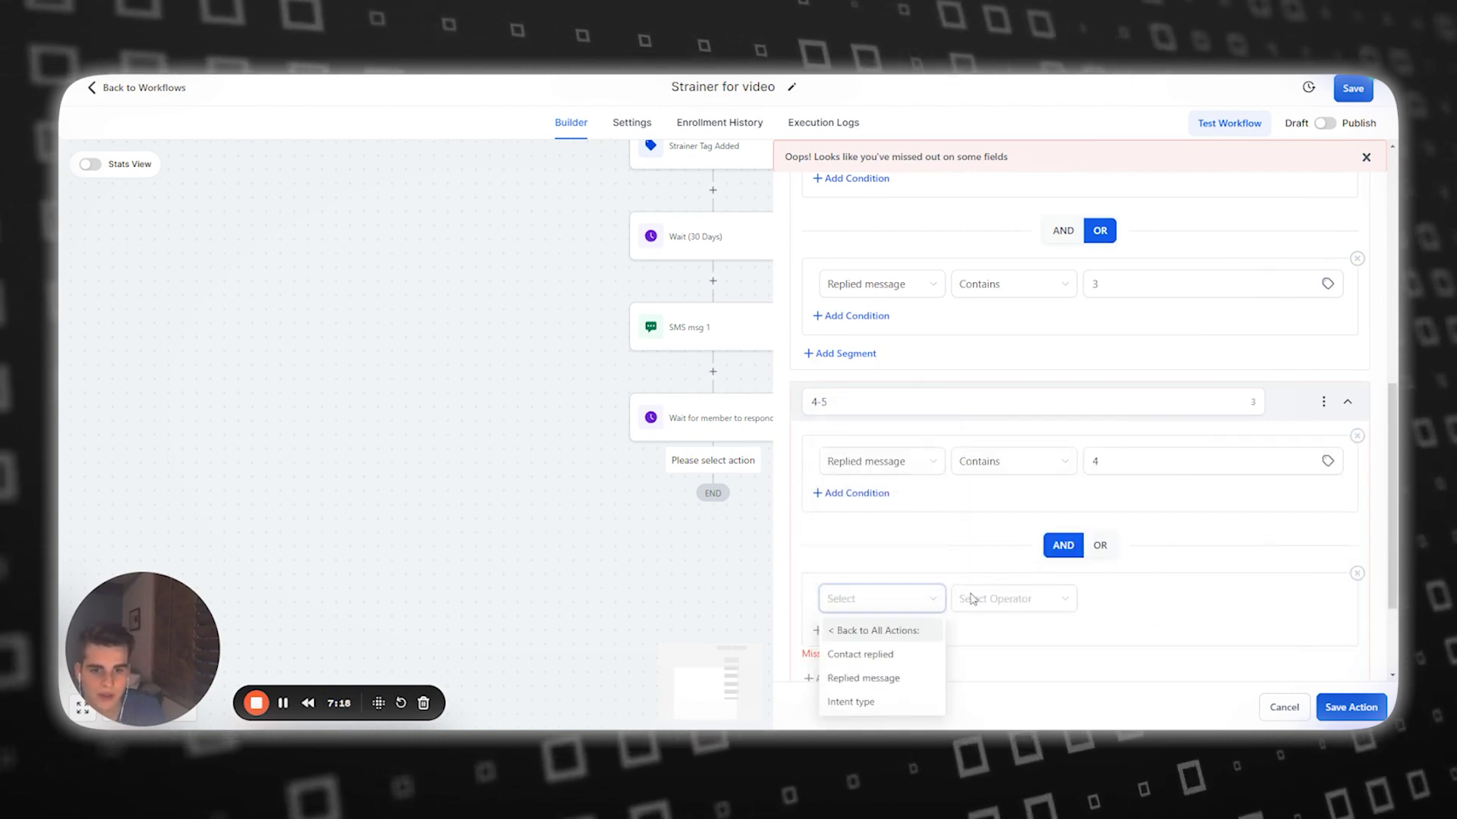
click(884, 683)
click(1017, 603)
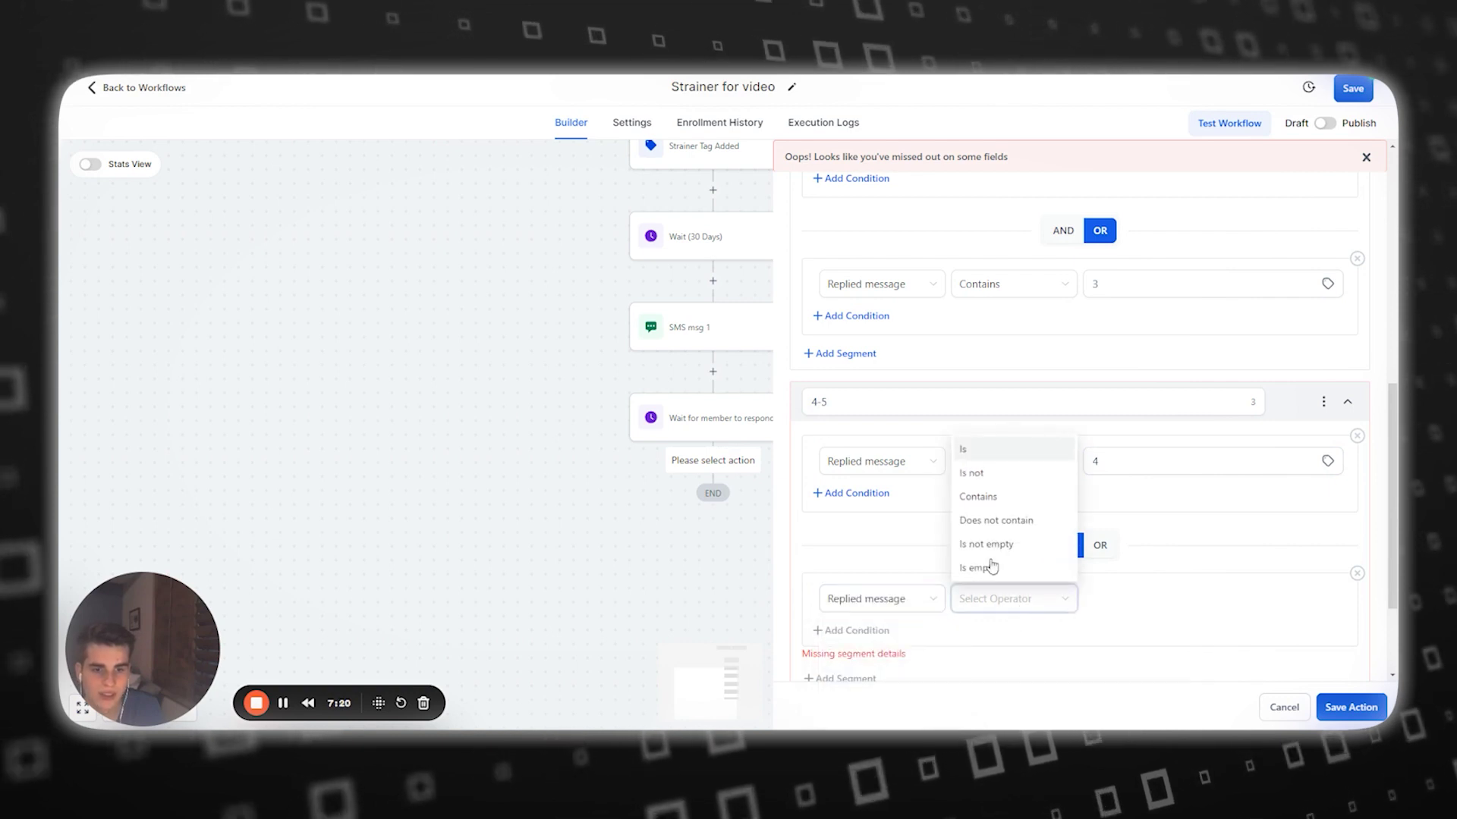
click(979, 497)
click(1122, 599)
text(5)
scroll(1177, 650, down, 2)
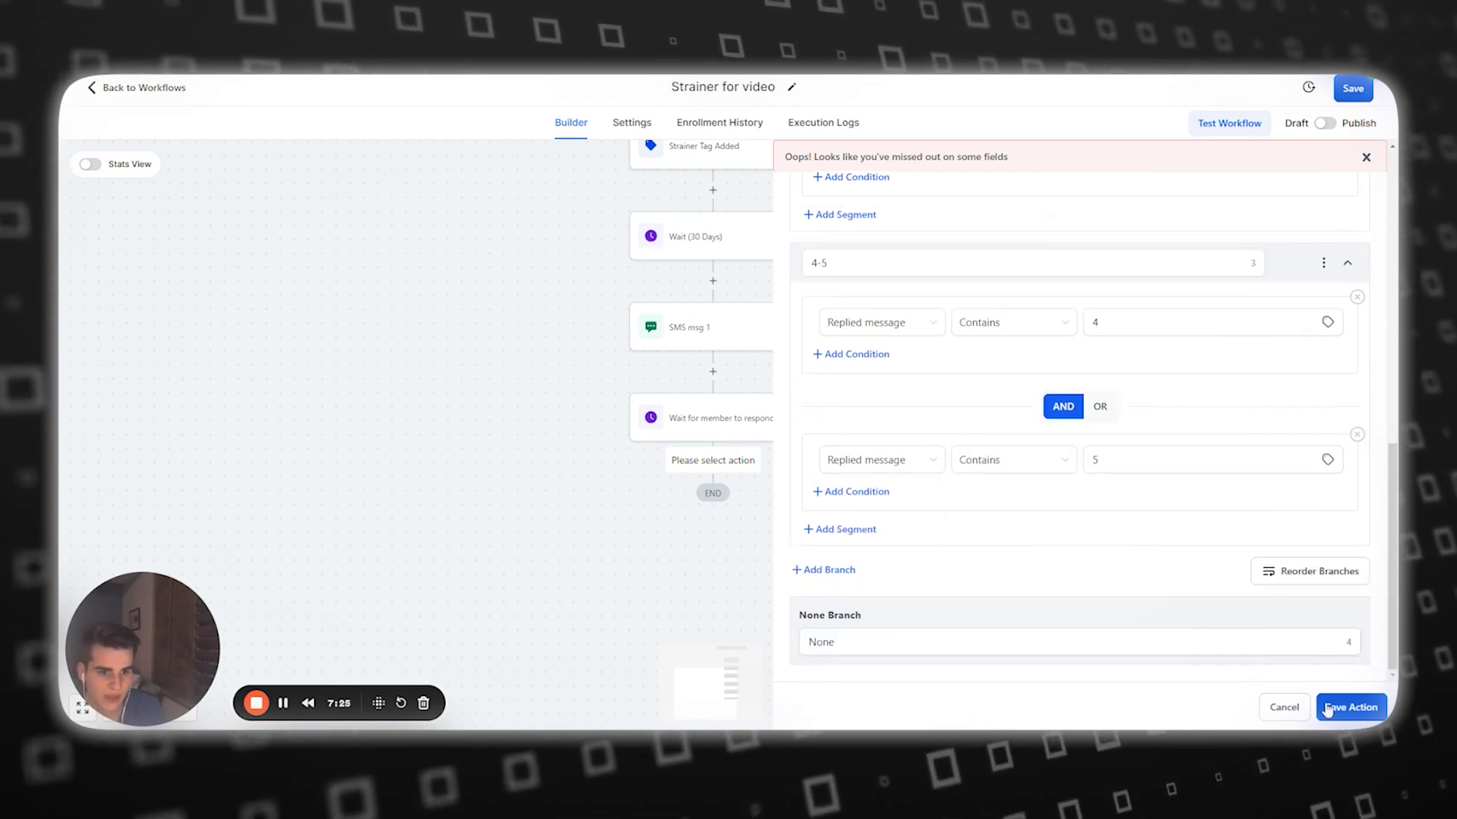
click(1343, 708)
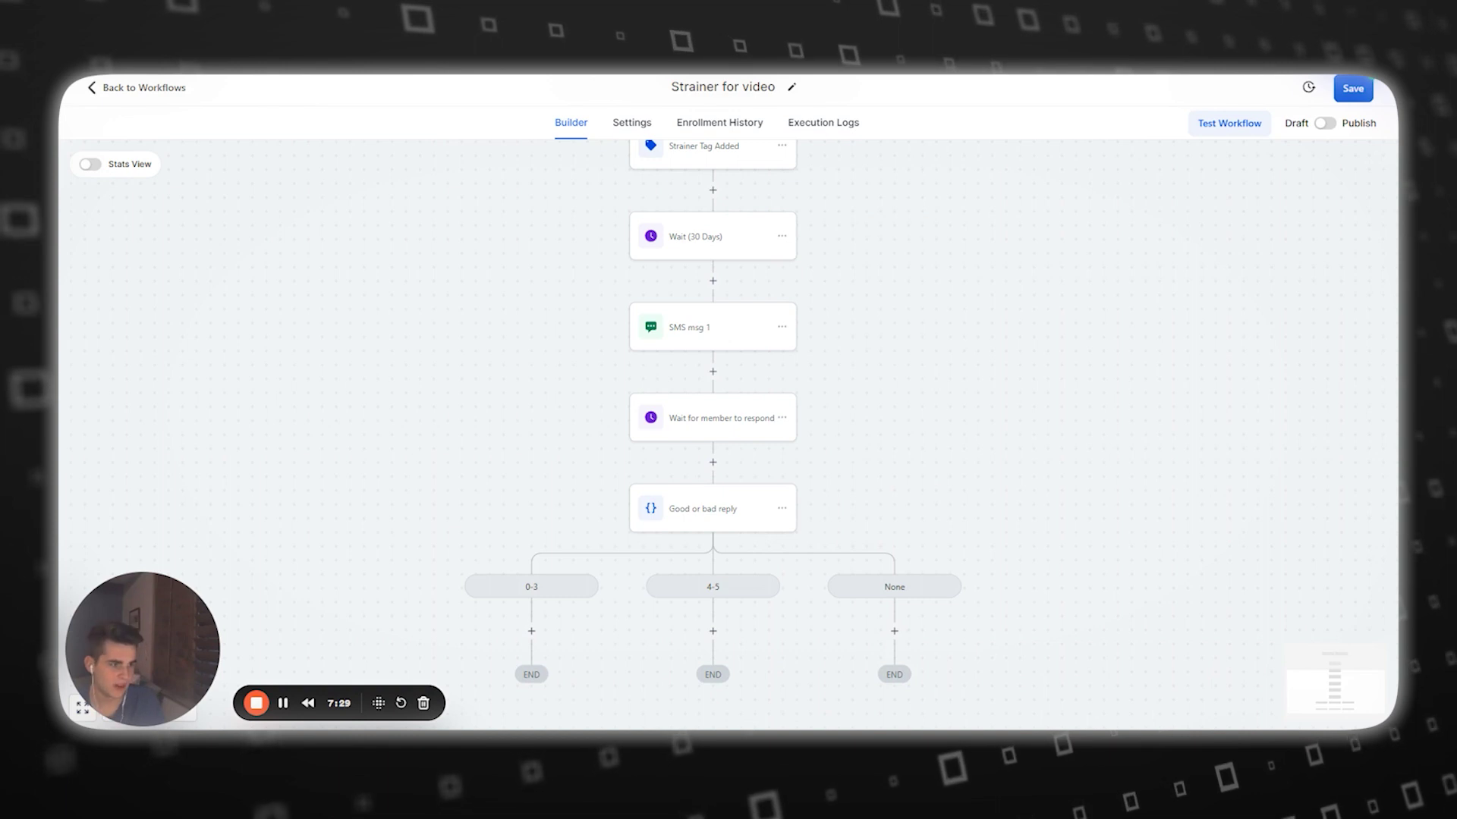
Add a Send SMS action under the 4-5 branch reading "We're so happy to hear that {{contact.first_name}}!", with a quick review request, trigger link and "Thank you!".
scroll(850, 532, down, 1)
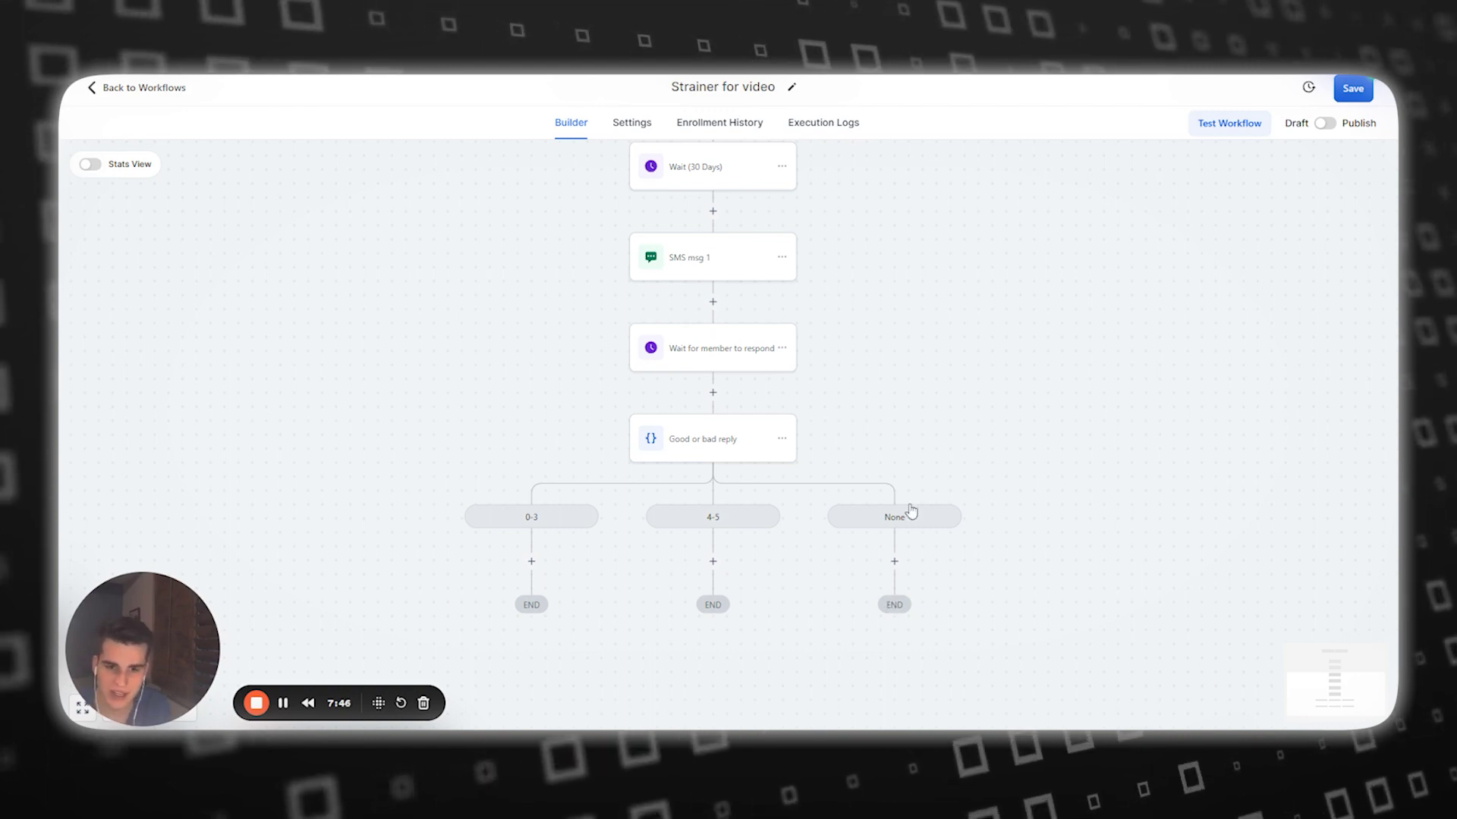
scroll(847, 582, down, 1)
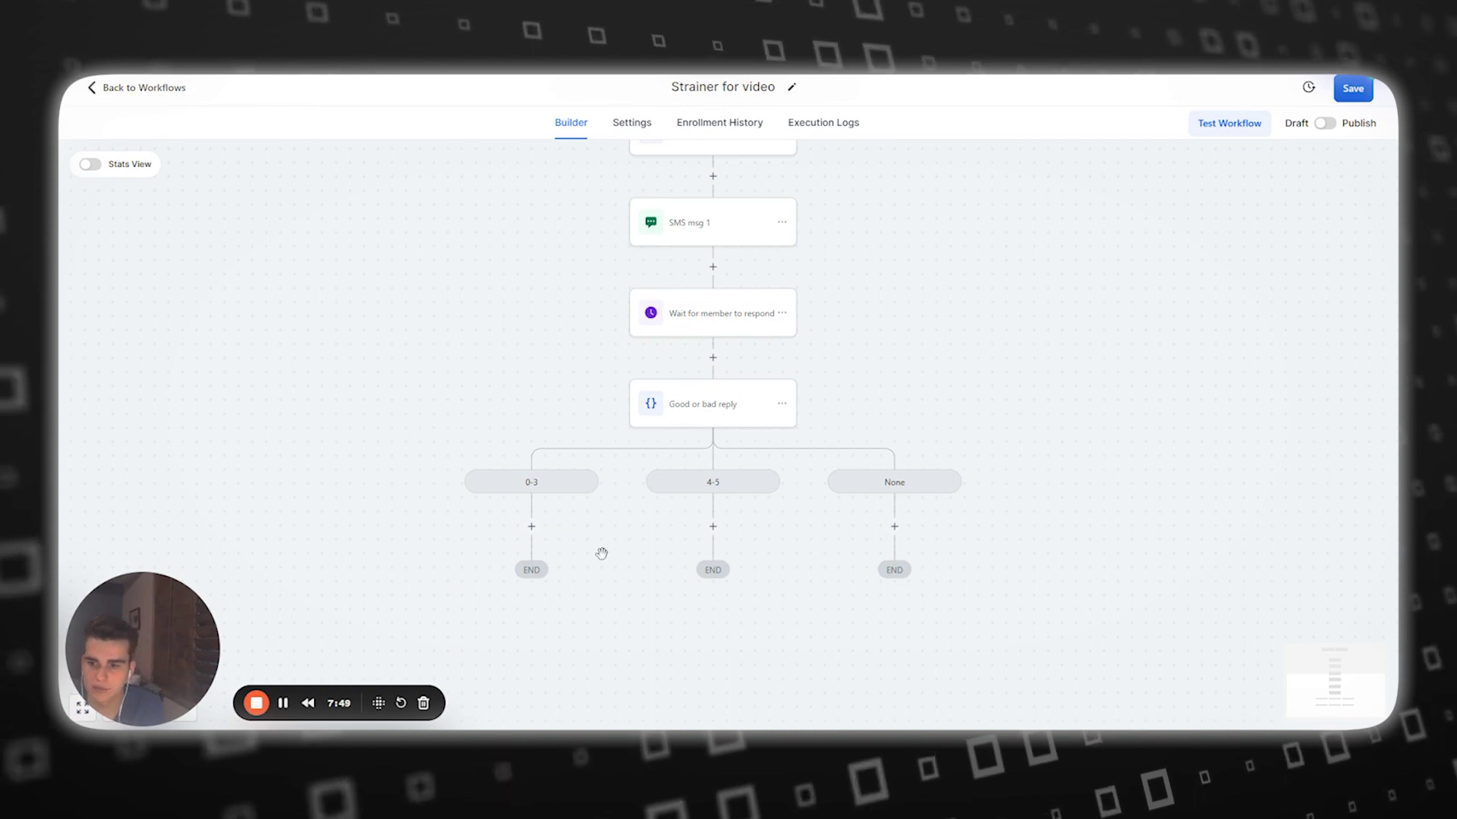
click(728, 225)
click(493, 394)
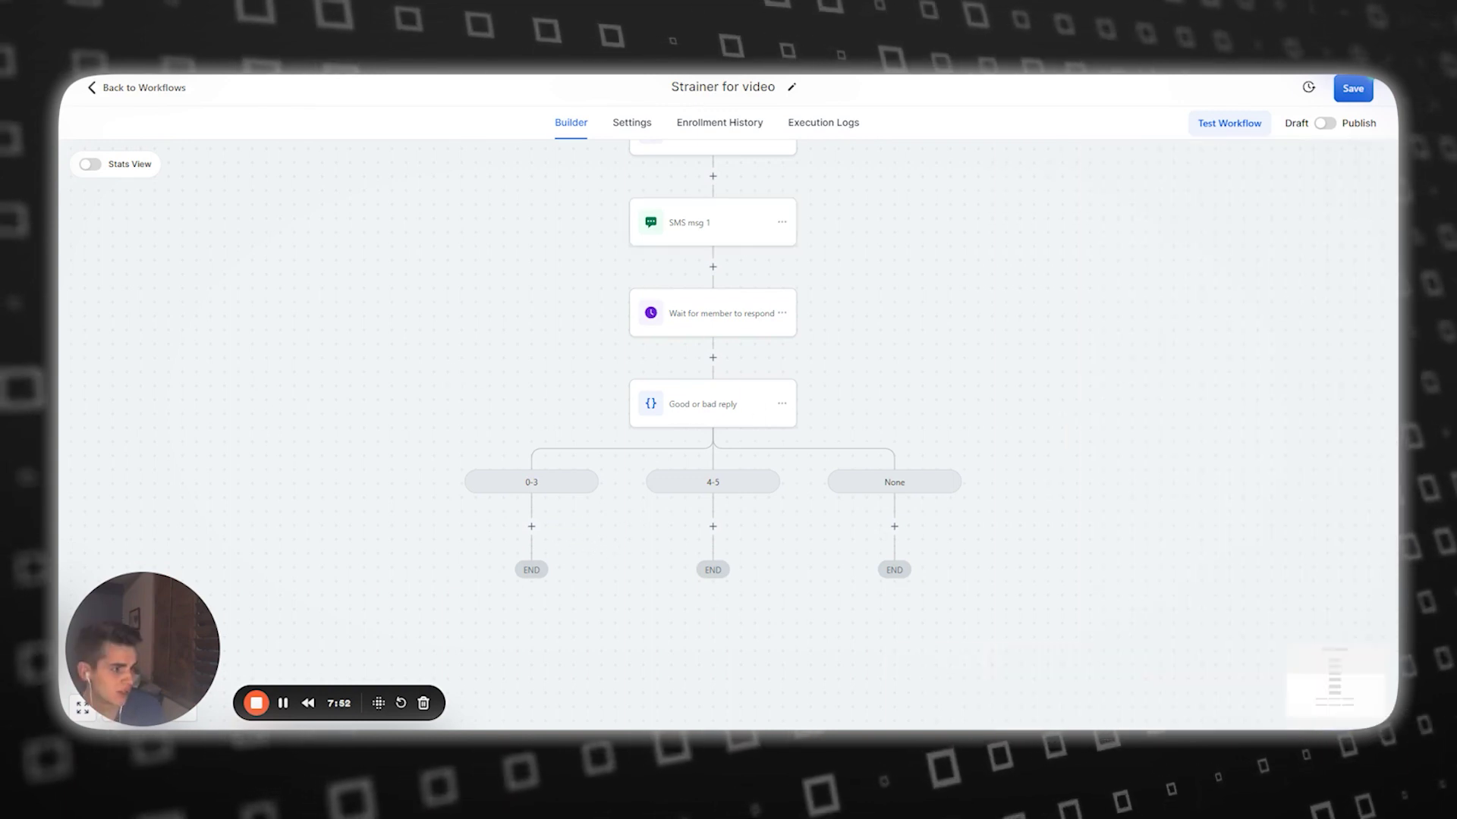
click(713, 526)
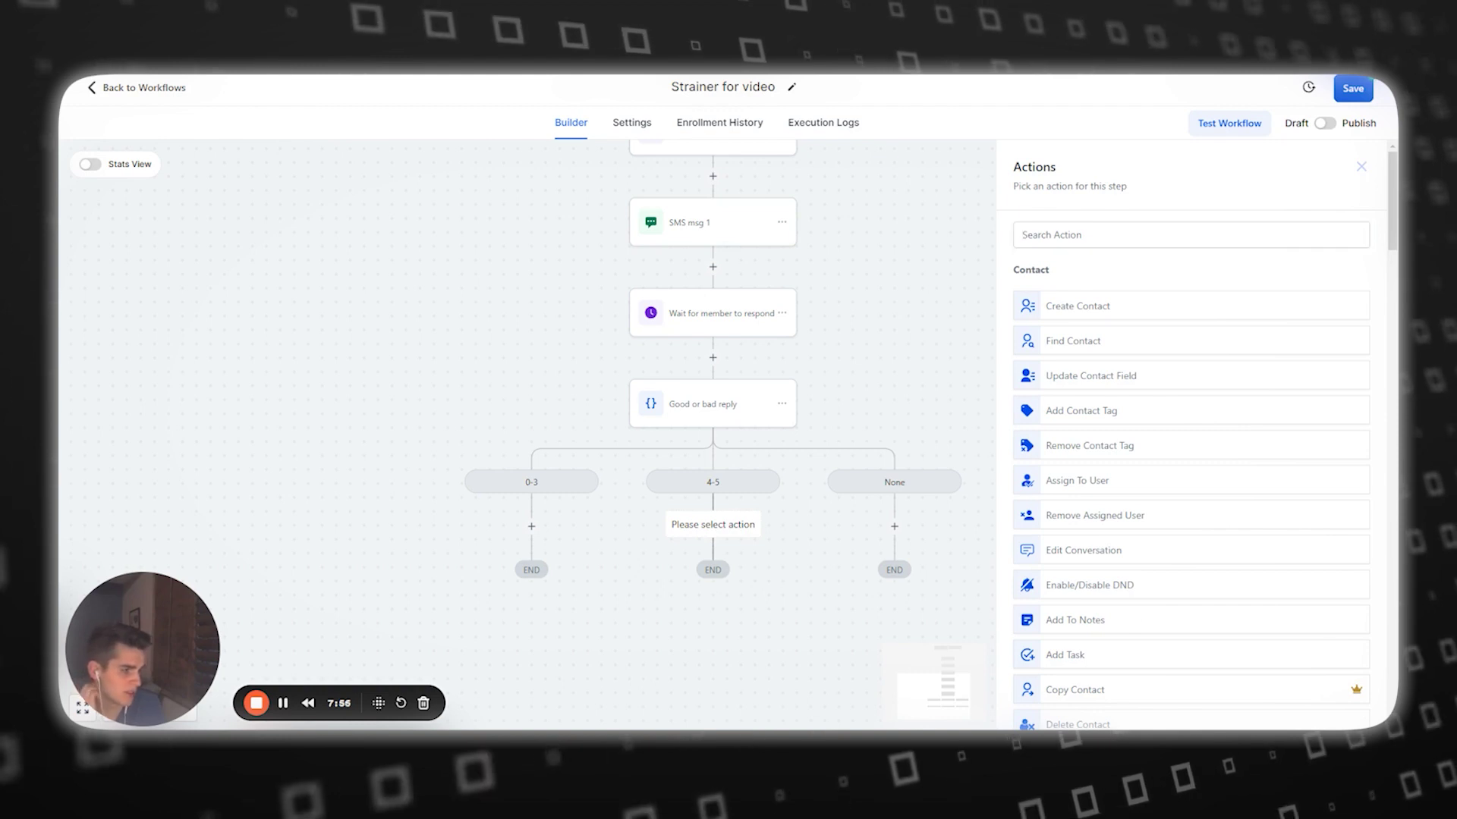
click(1132, 235)
text(sms)
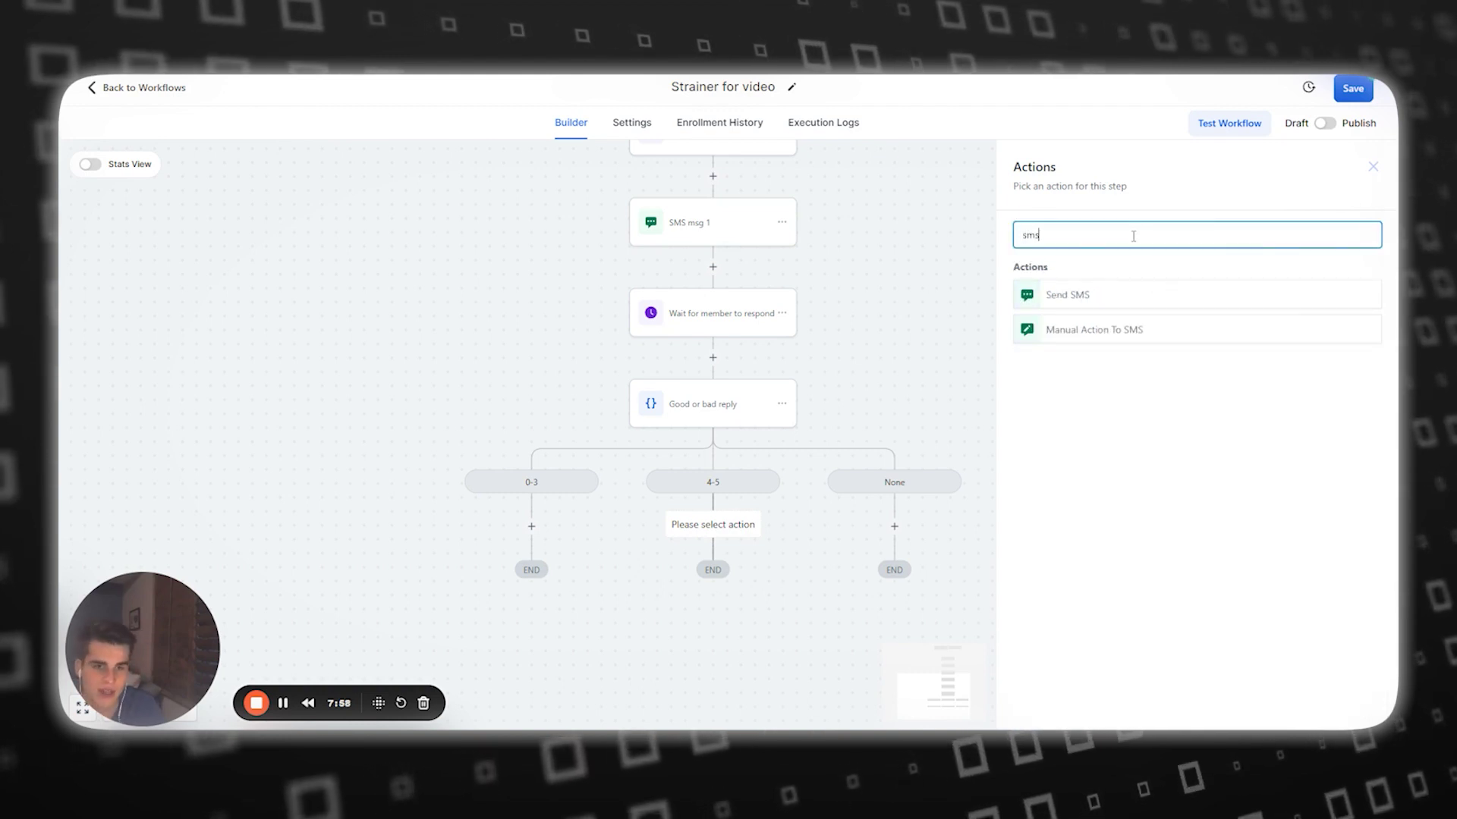
click(1073, 293)
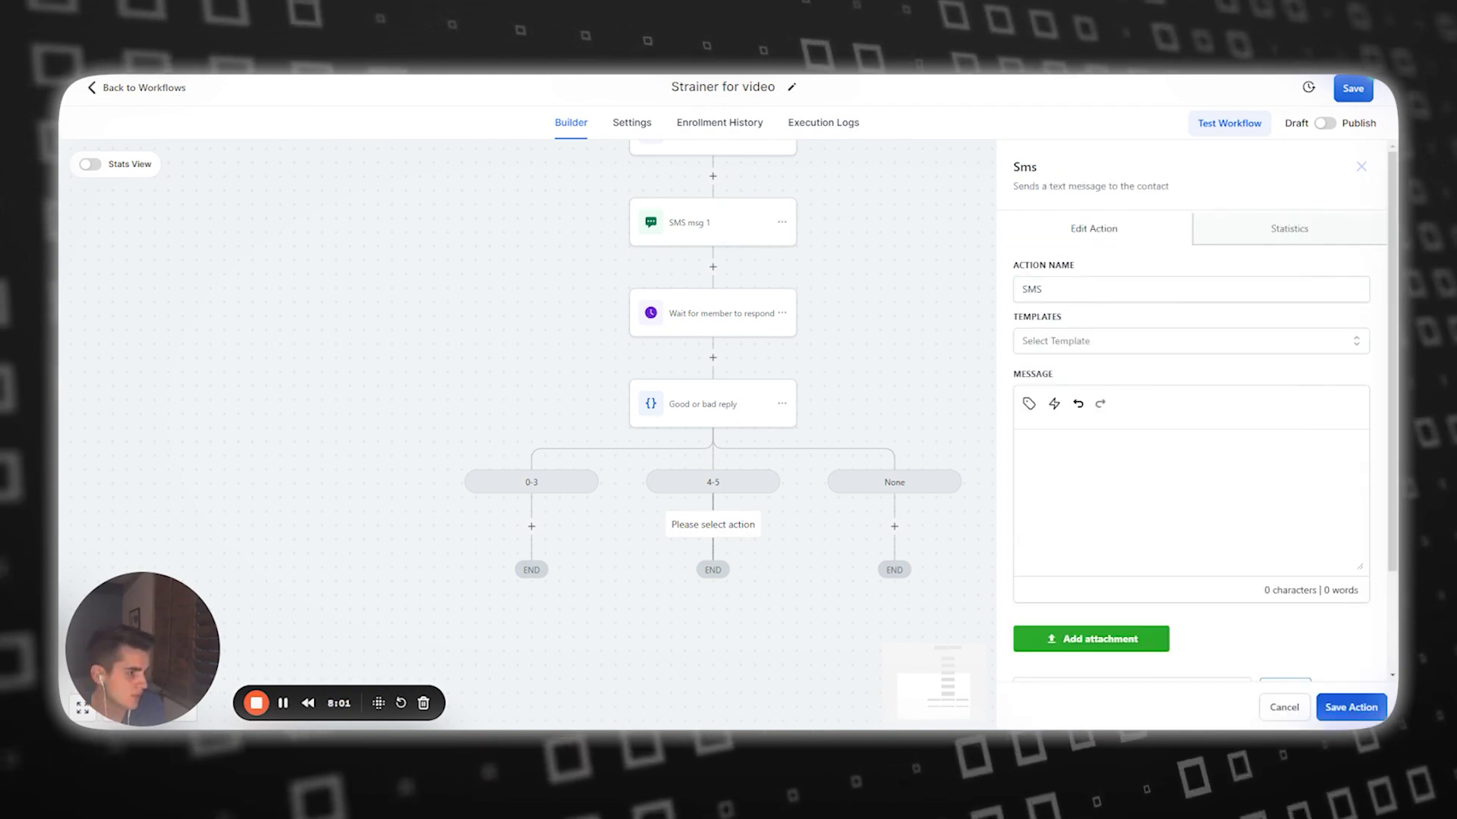
click(1123, 444)
text(We're so happy to hear that {{contact.first_name}}!  If you don't mind could you leave us a quick review?  {{trigger_link.JqbyMs6VNemJJAzze5yt}}  Thank you!)
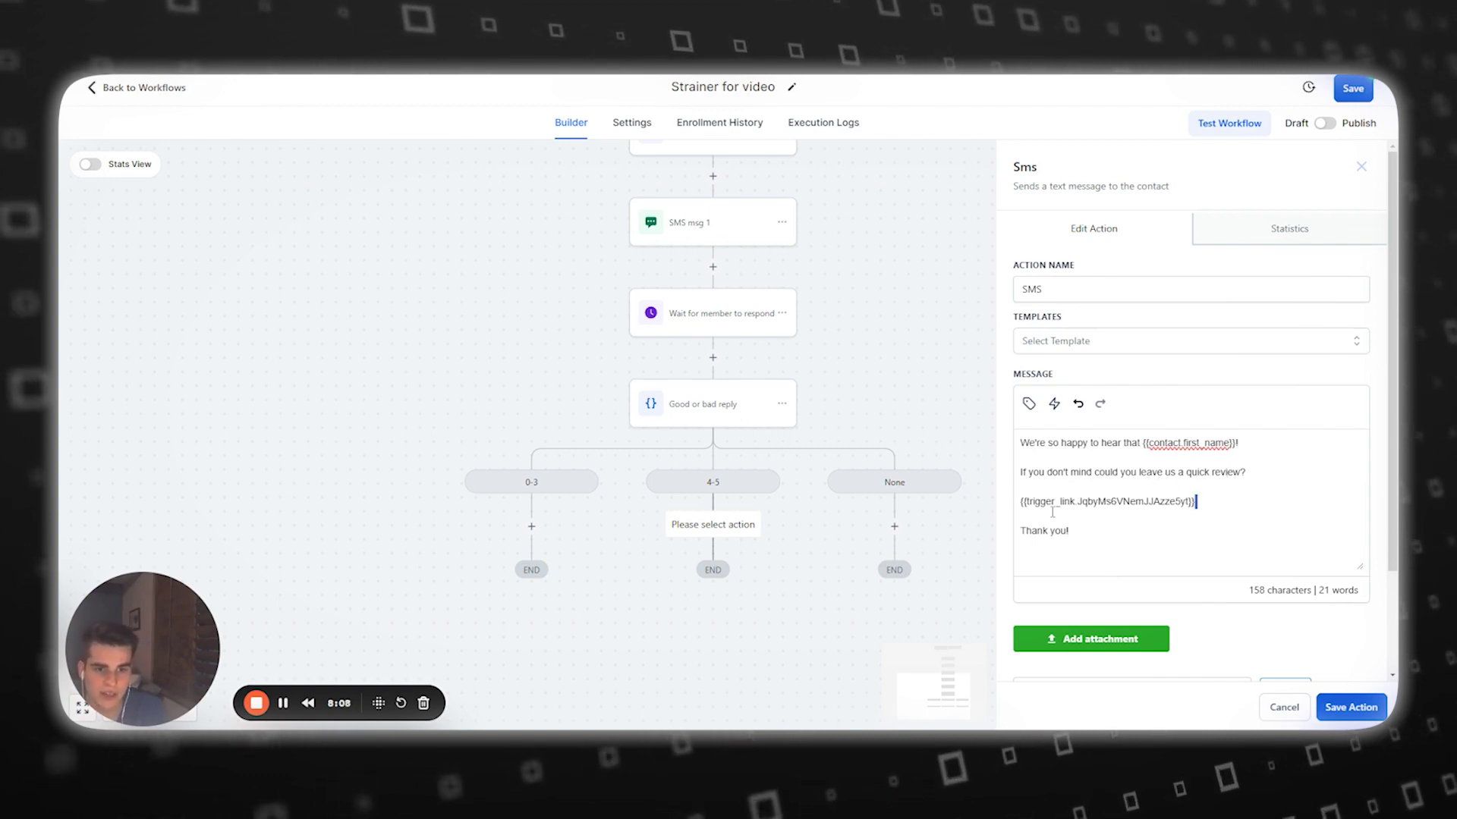
Check the review trigger link in the message against the available trigger links, and save the SMS action.
shift+click(1023, 503)
click(1022, 505)
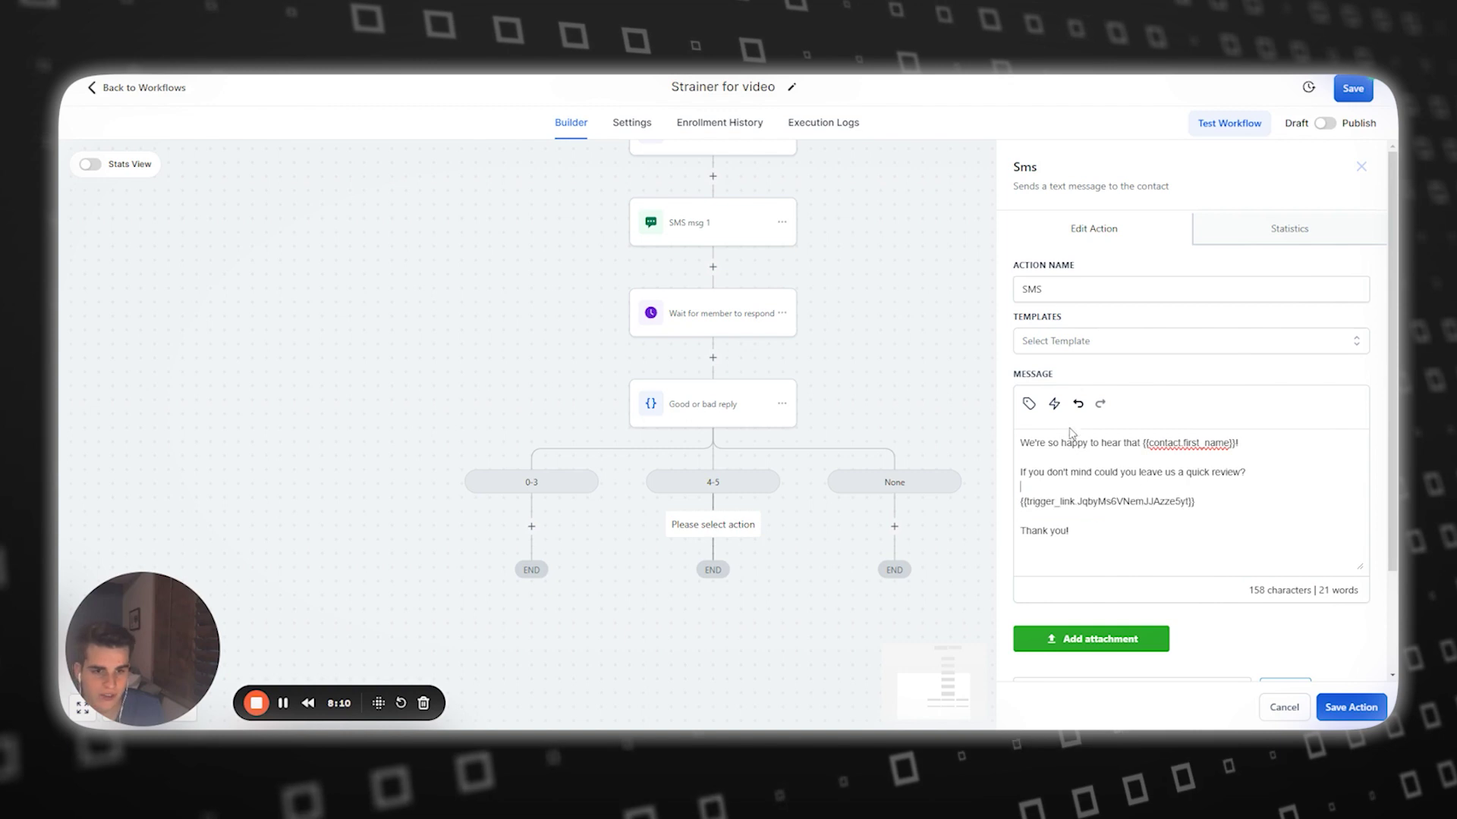
click(1054, 403)
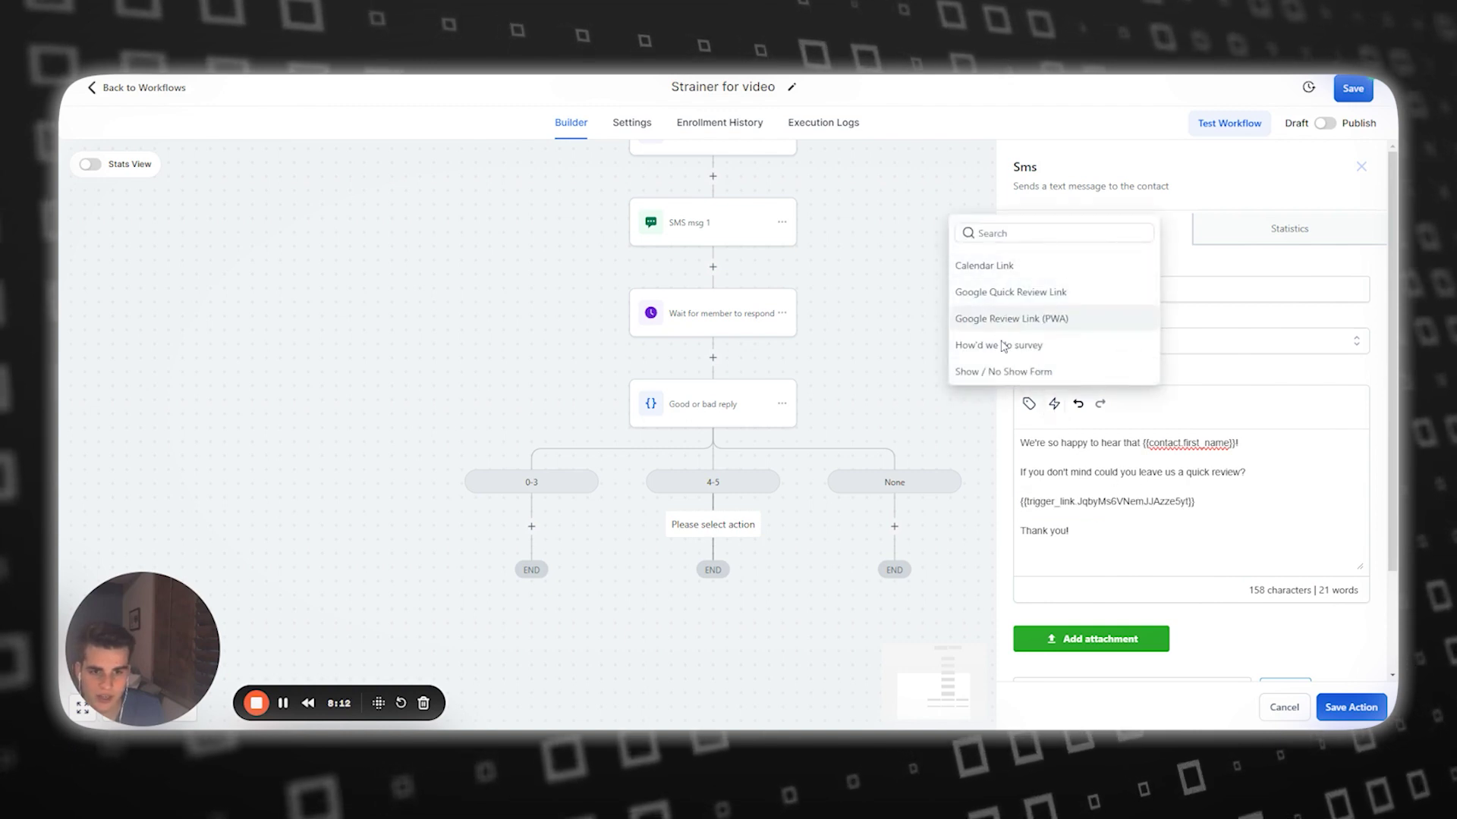
click(1169, 529)
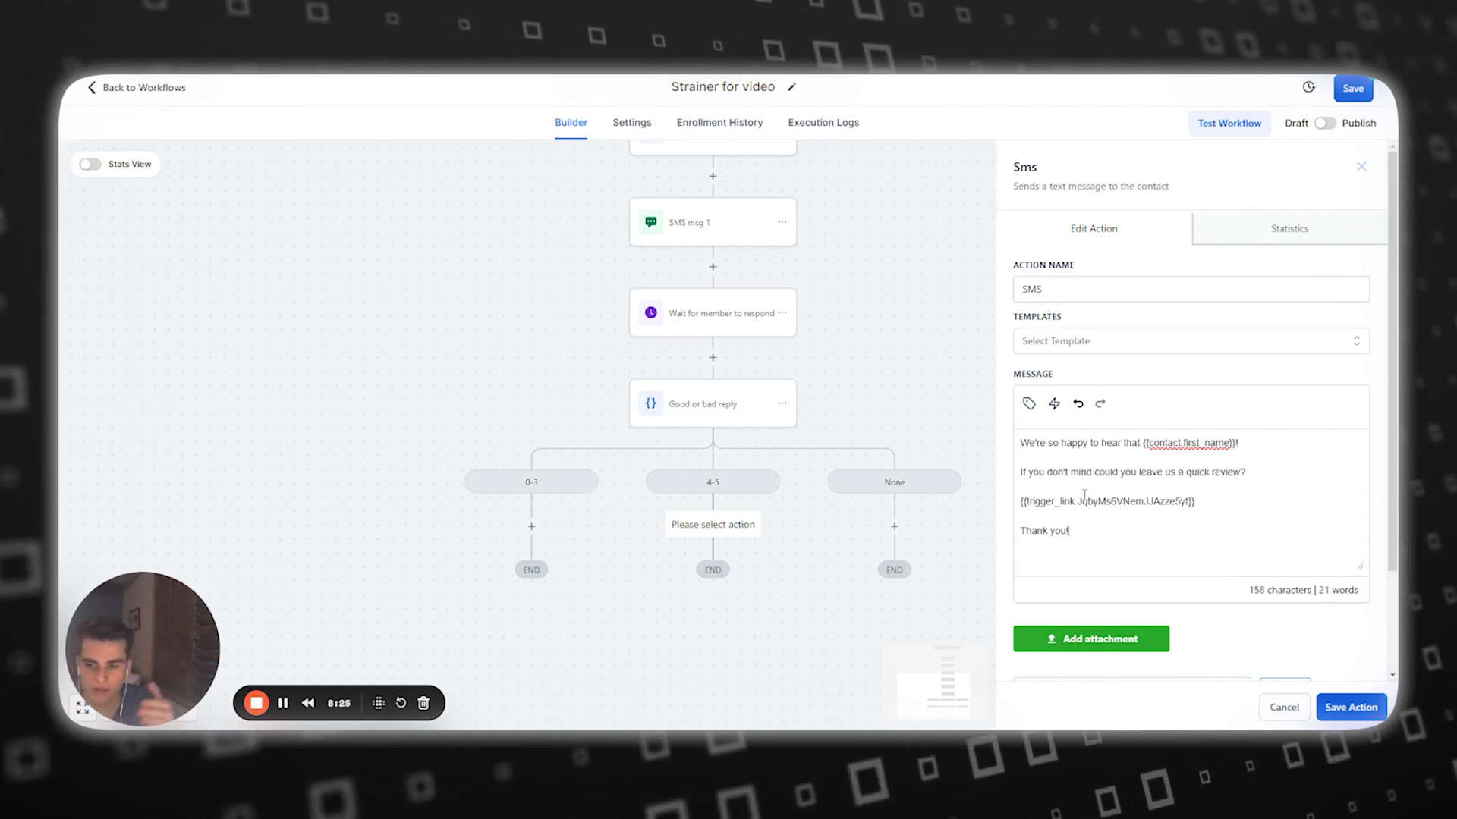
drag(1078, 501, 1135, 502)
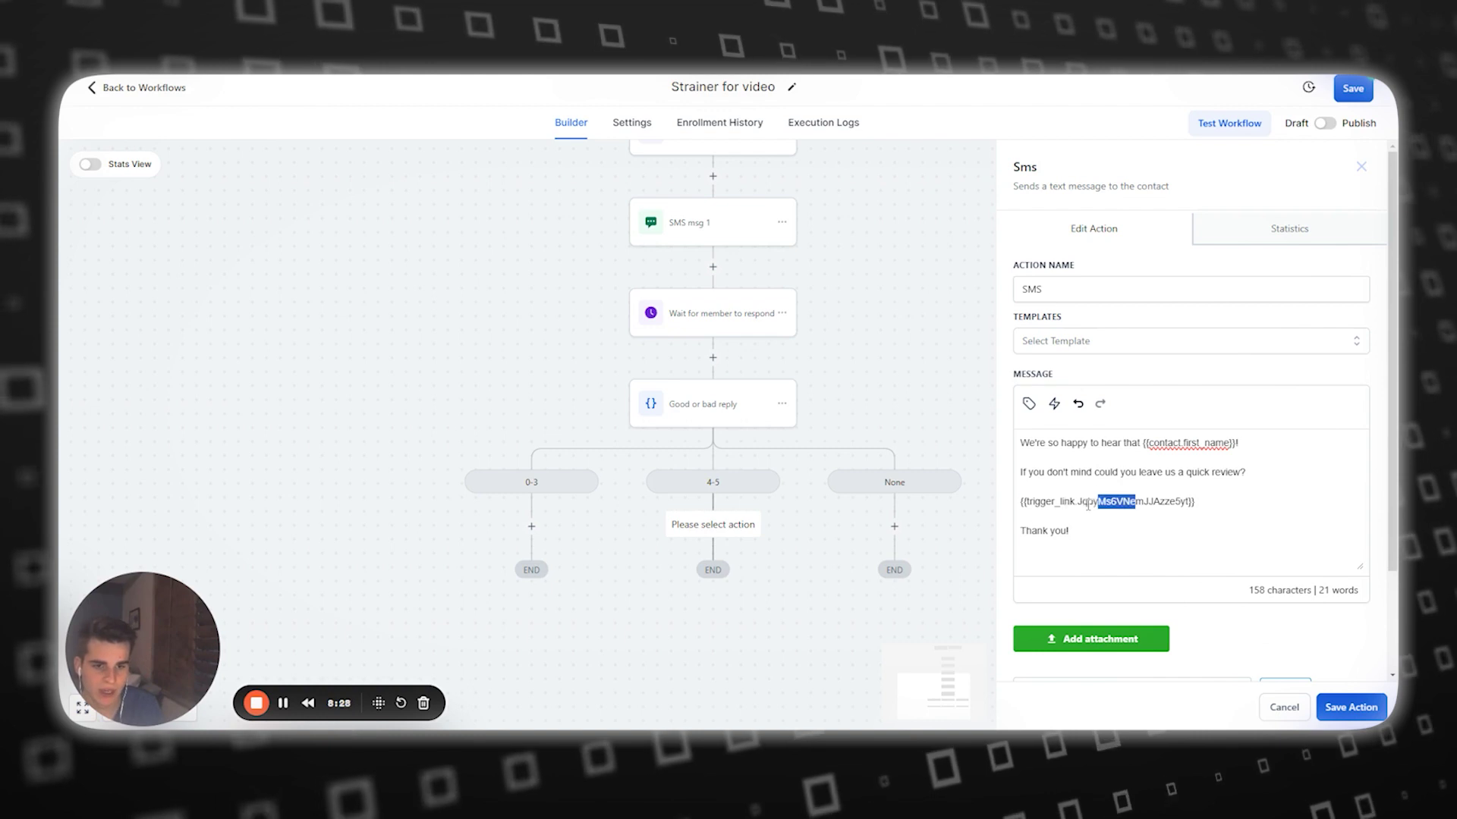
click(1054, 404)
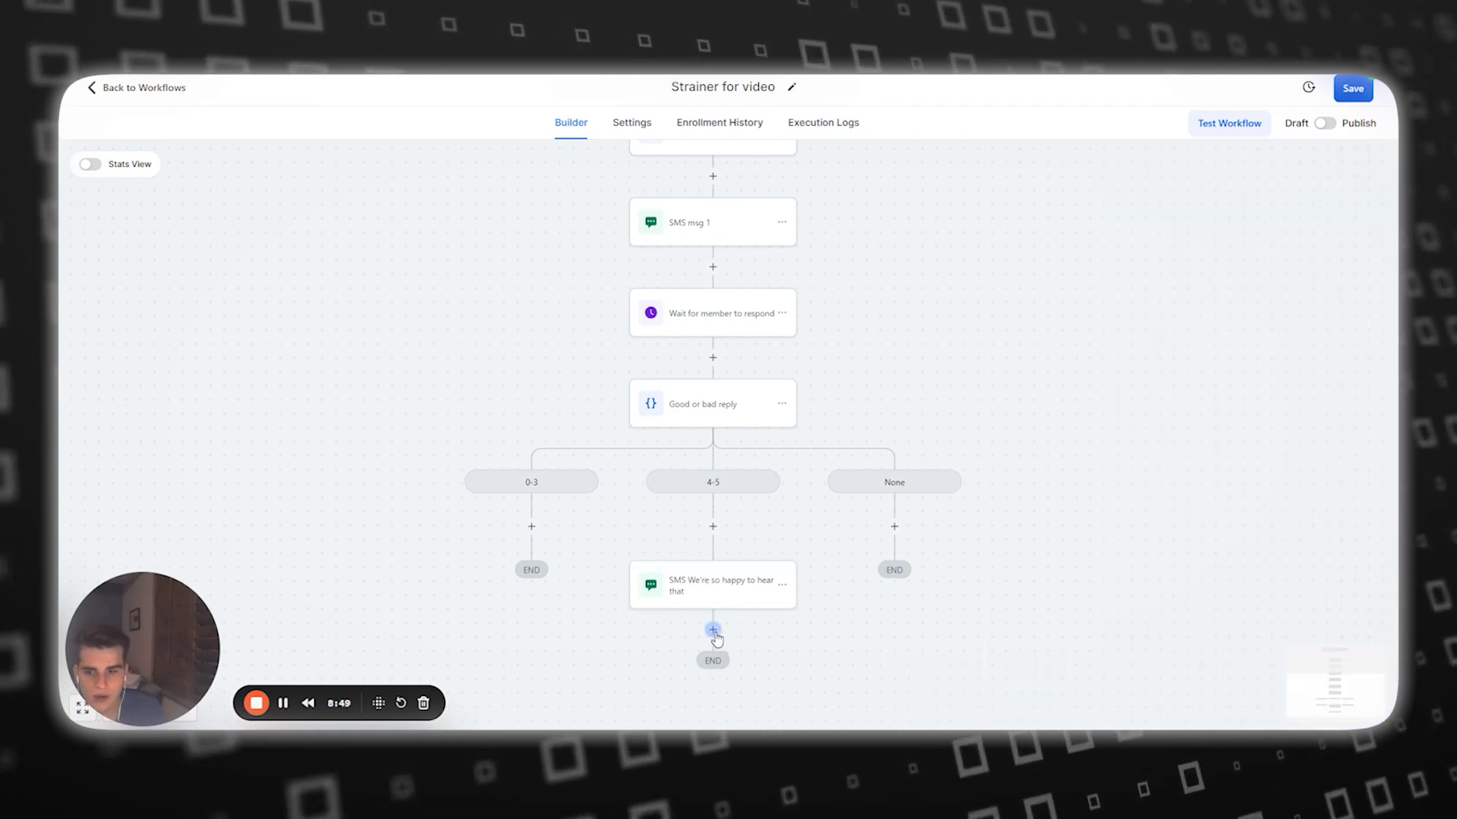
Add a Wait action below the review-request SMS, waiting for a Contact Reply to that SMS, and rename the action as a 1-day wait.
click(713, 637)
text(wait)
click(1123, 300)
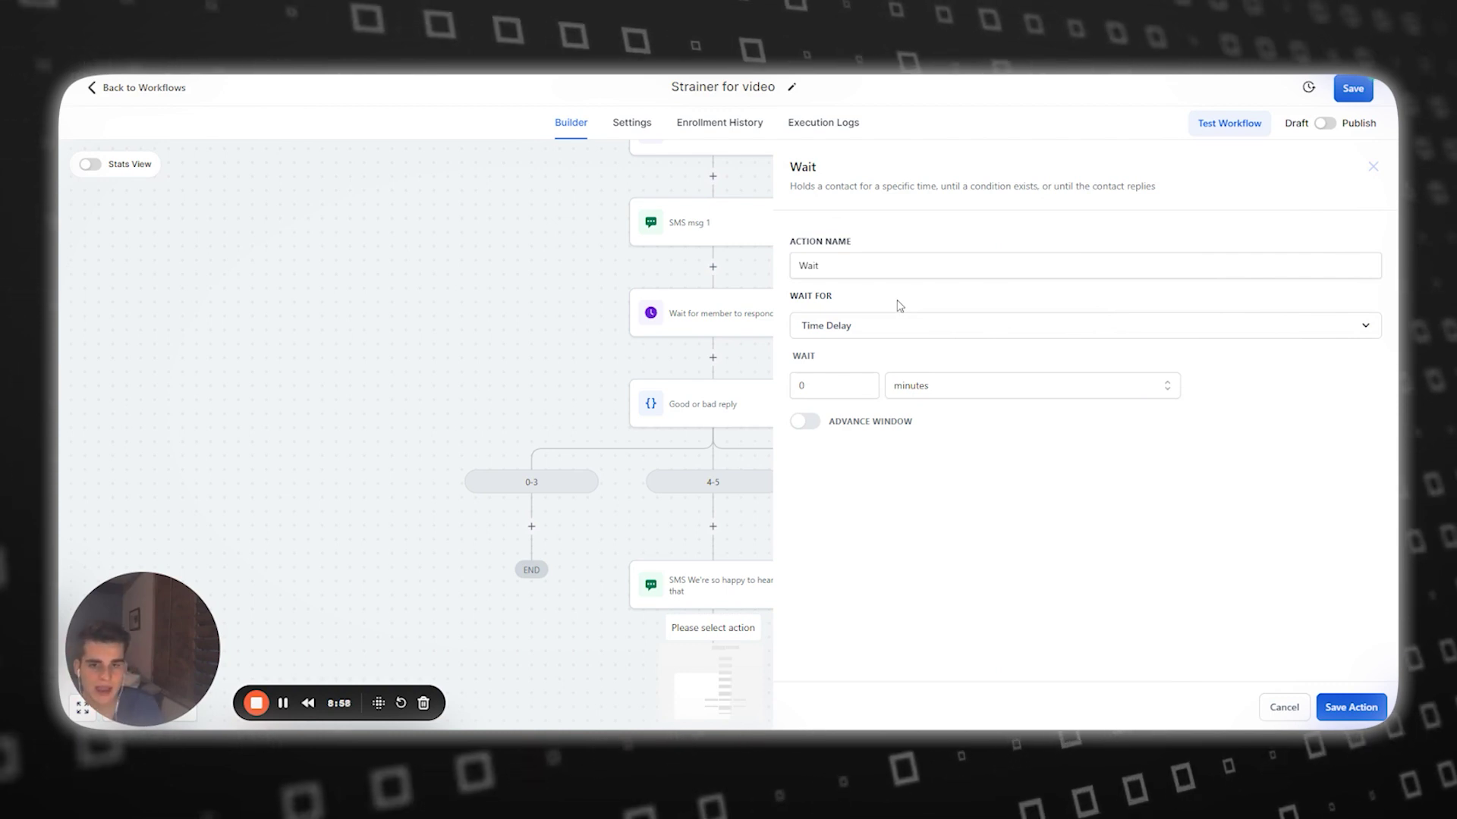
click(856, 257)
click(869, 327)
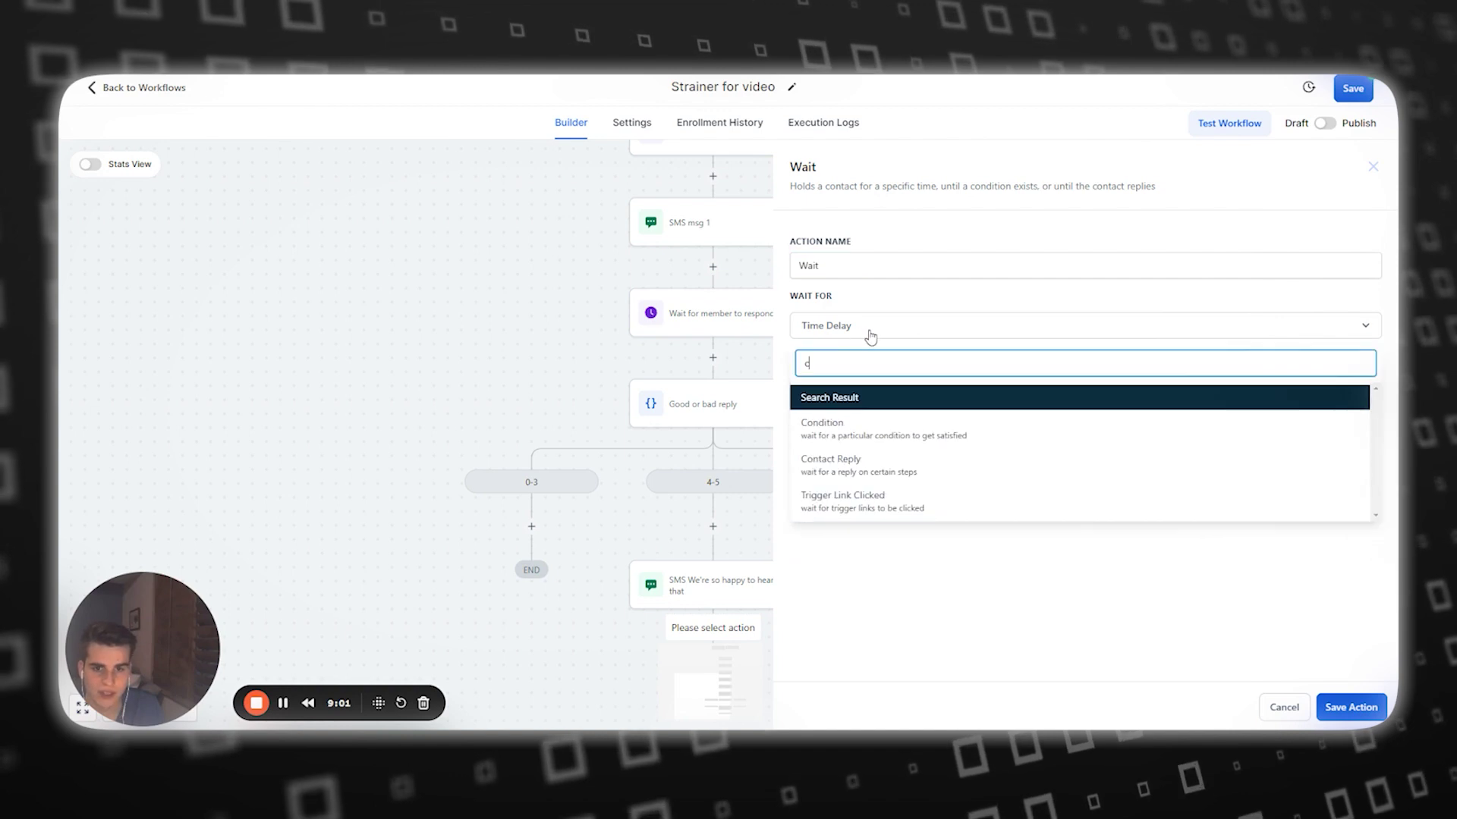
click(833, 457)
click(987, 383)
click(872, 413)
click(834, 265)
text(1 dau)
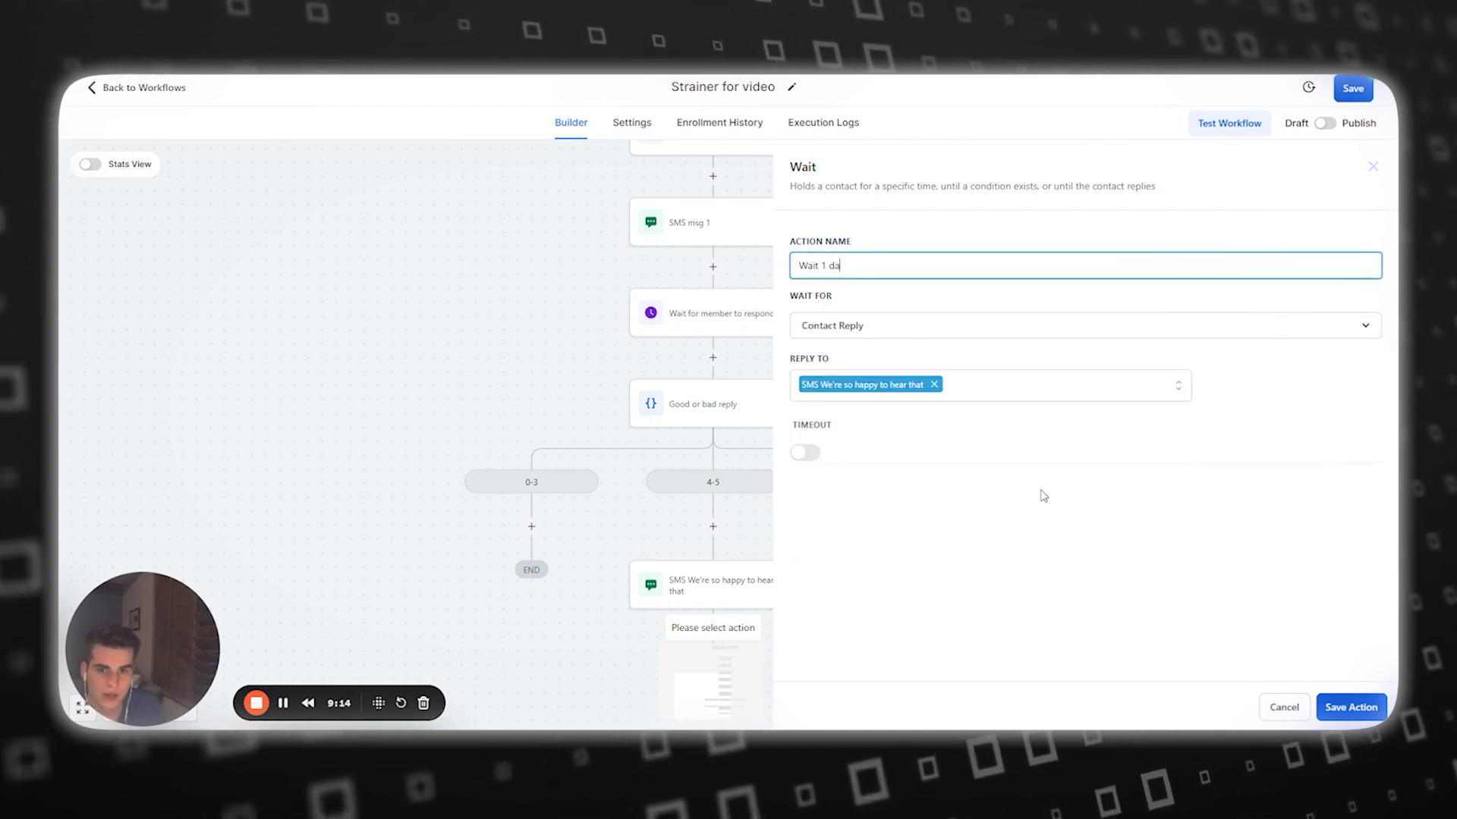